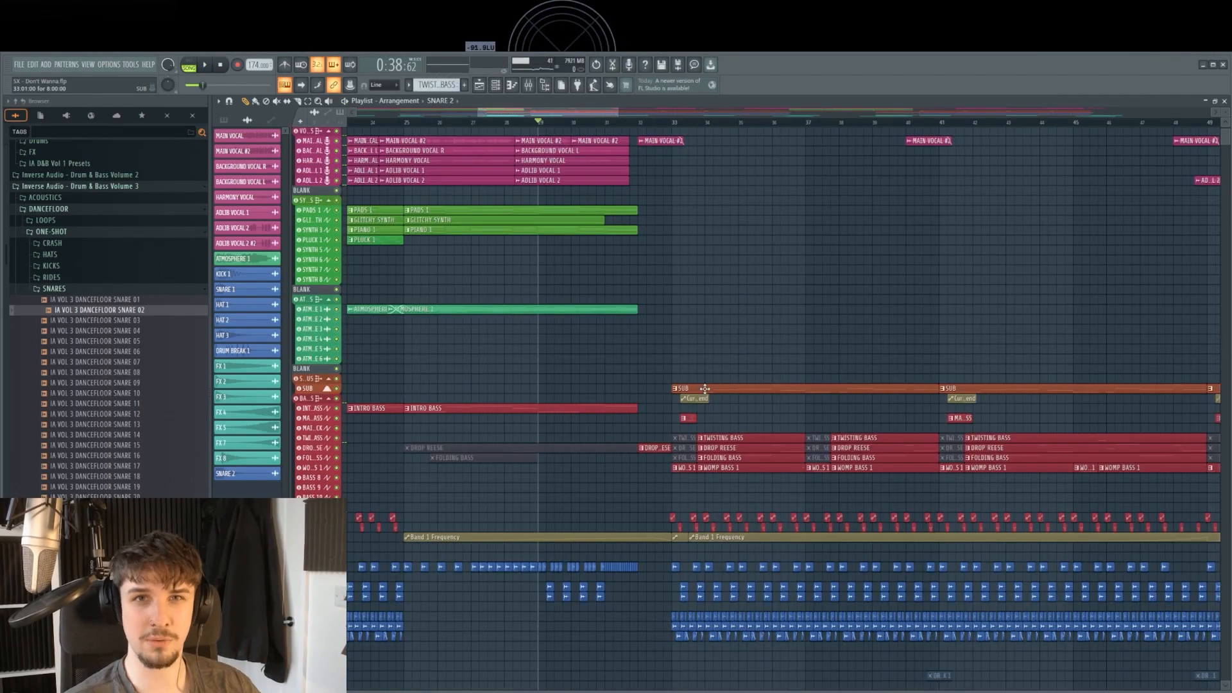
Step: Mute the kick sidechain and snare sidechain tracks in the playlist
left_click_drag(710, 365, 682, 324)
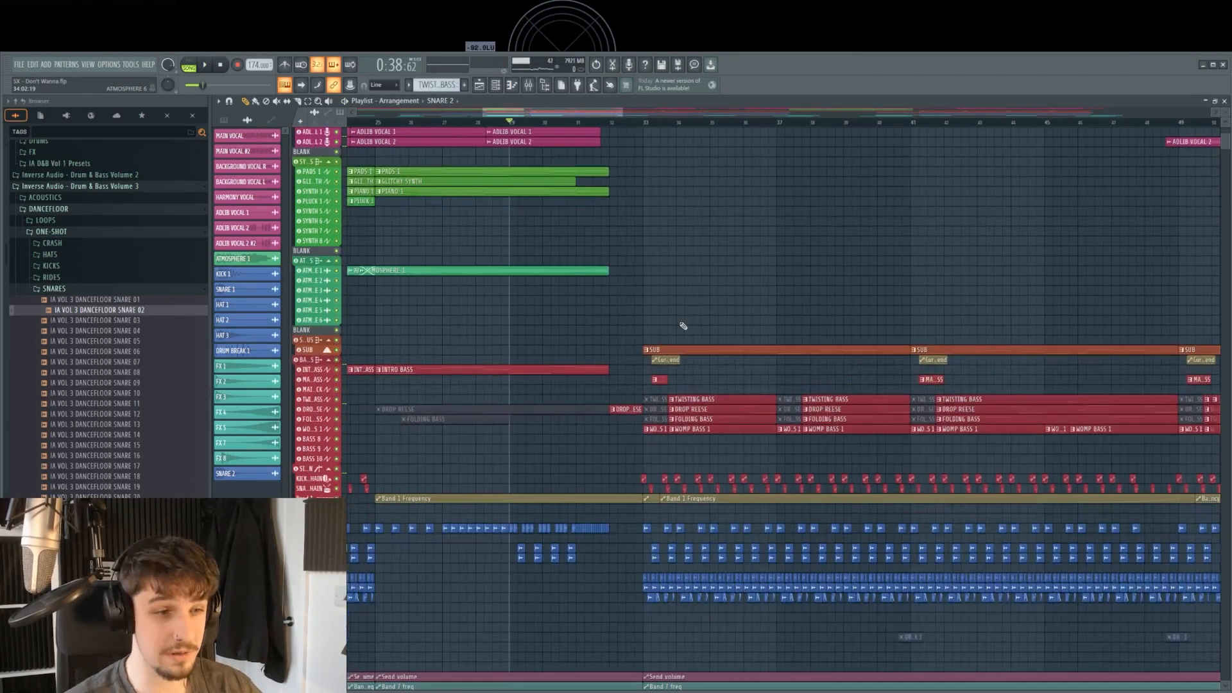
scroll(688, 414, "up", 4)
left_click_drag(685, 430, 665, 399)
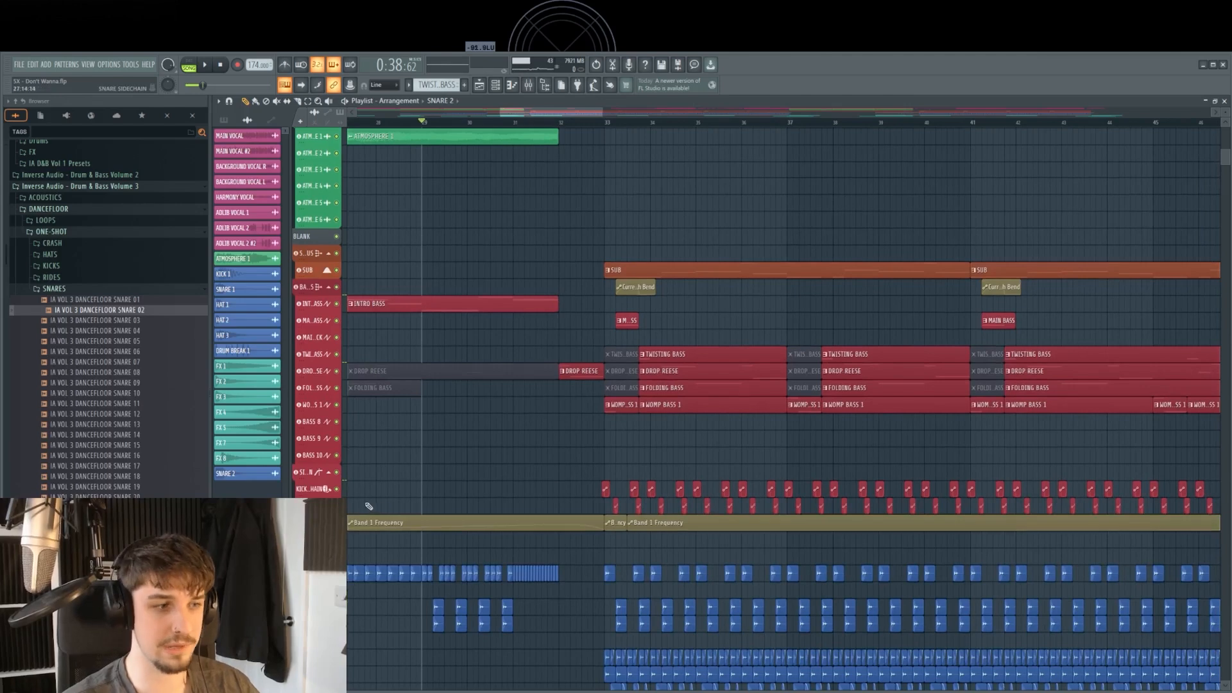
left_click(336, 490)
left_click(336, 505)
Step: Place the playback position at bar 33, where the drop's SUB and bass clips begin
left_click_drag(616, 249, 602, 276)
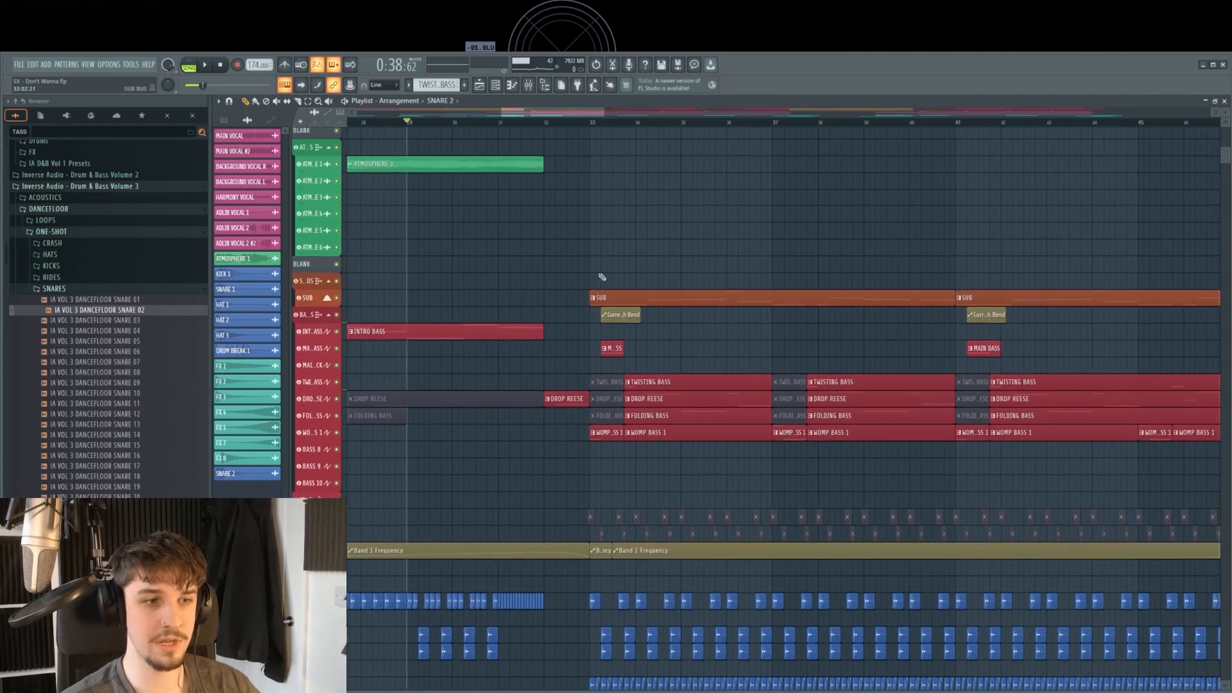
left_click(600, 124)
left_click_drag(717, 305, 697, 266)
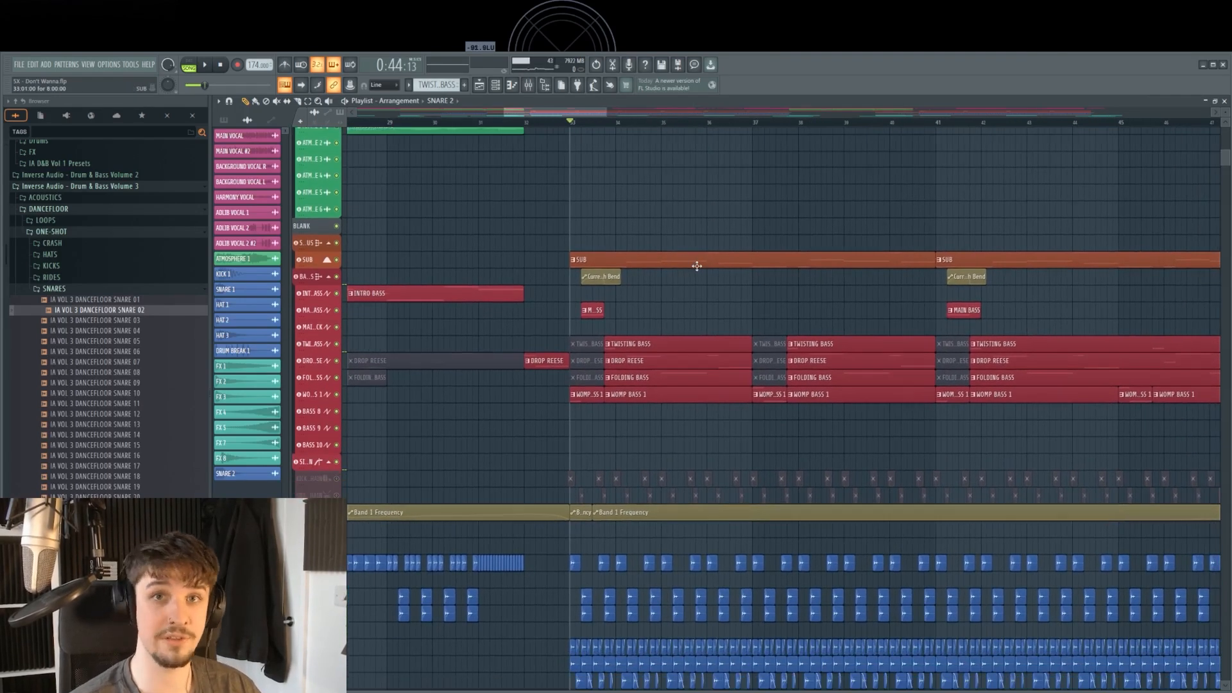
scroll(688, 367, "up", 3)
scroll(669, 391, "down", 4)
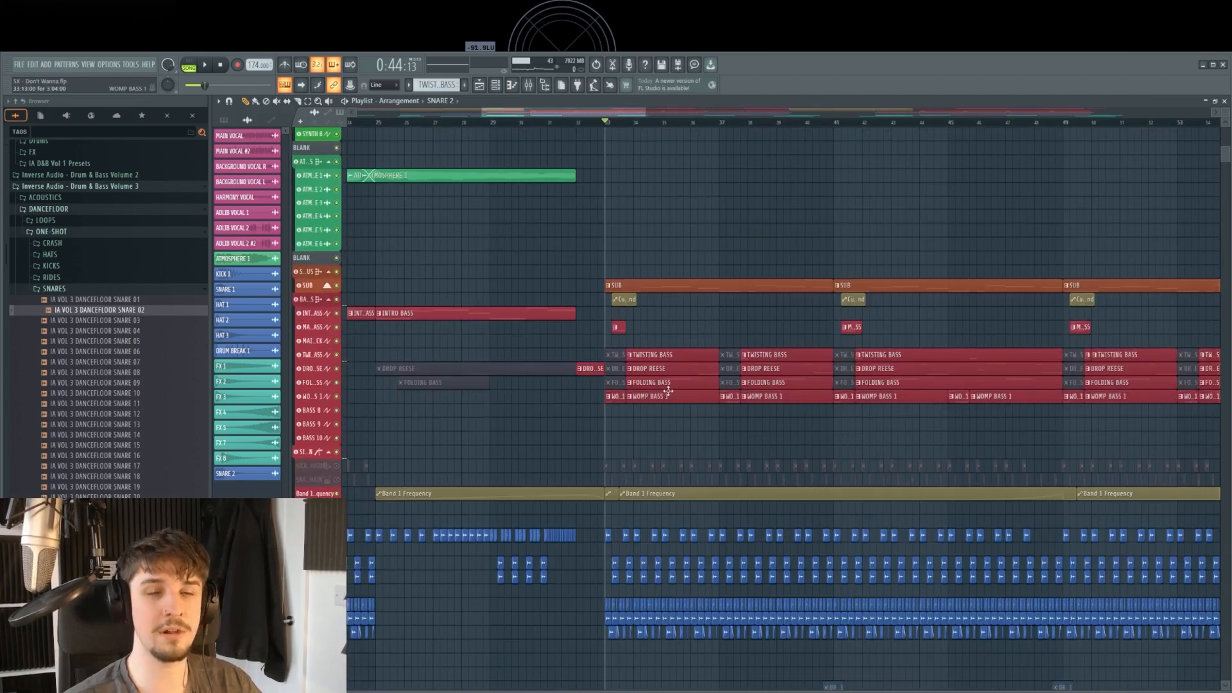
Step: Examine in the mixer how the INTRO BASS to BASS 10 tracks are routed into BASS BUS and from there onward
left_click(530, 90)
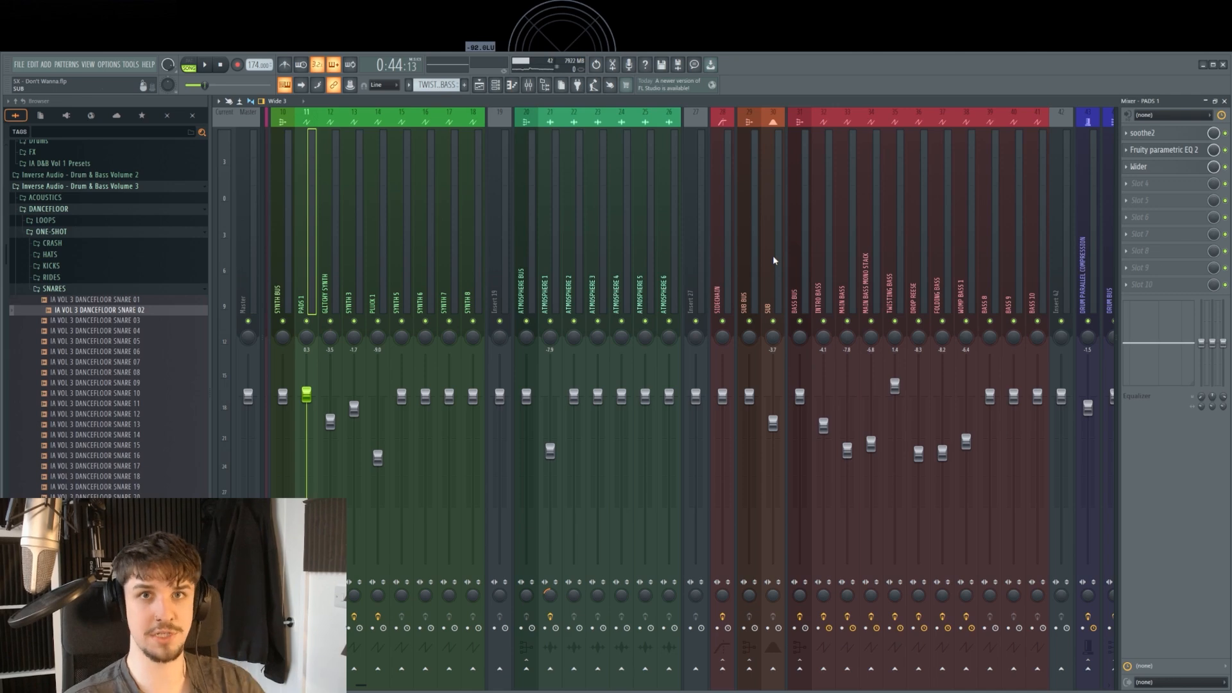
scroll(796, 264, "down", 3)
left_click(748, 268)
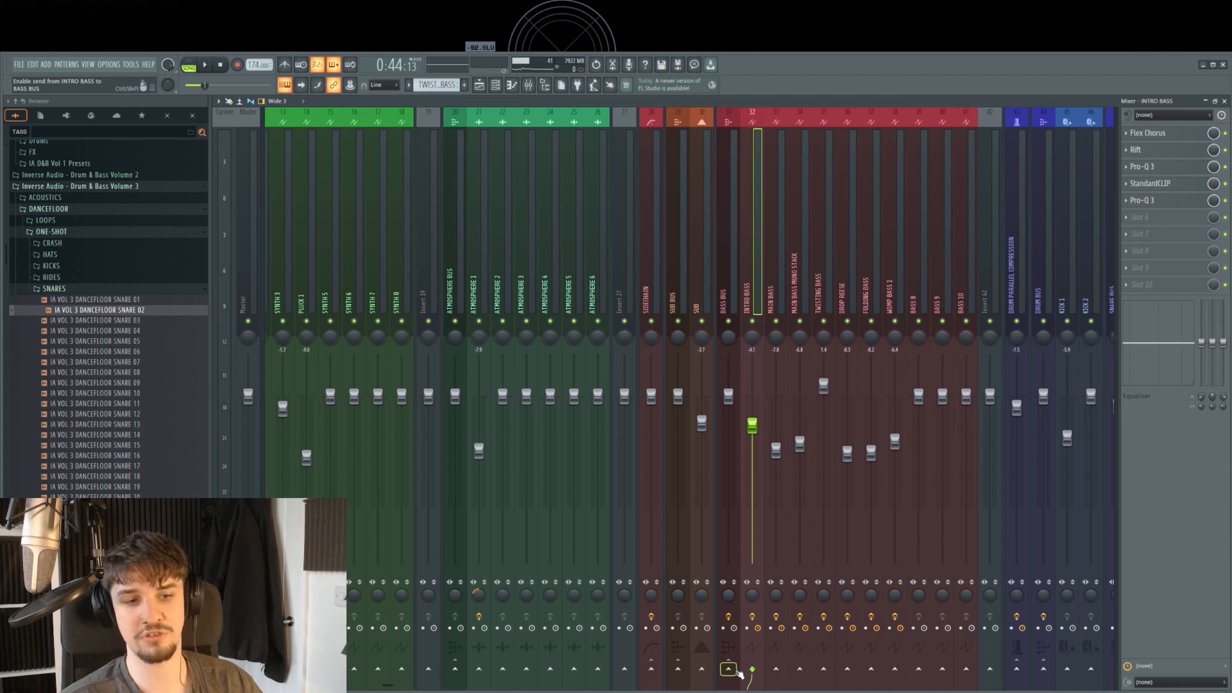
left_click(777, 288)
left_click(757, 287)
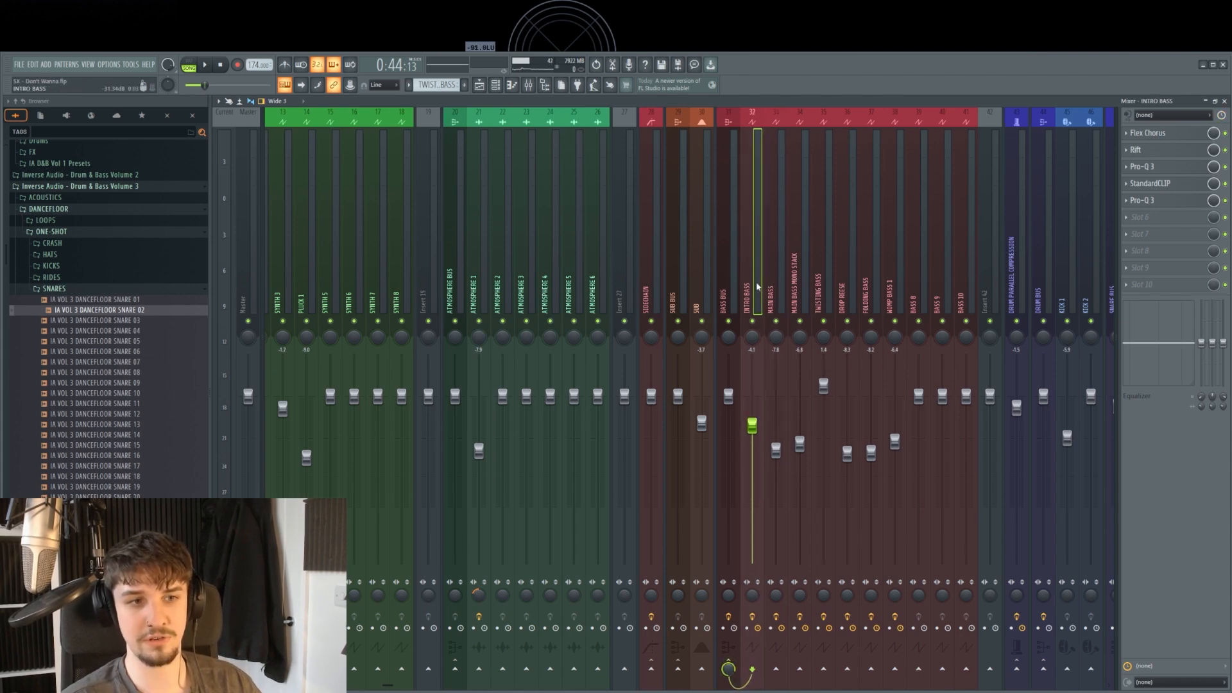
left_click(796, 286, "shift")
left_click(961, 291, "shift")
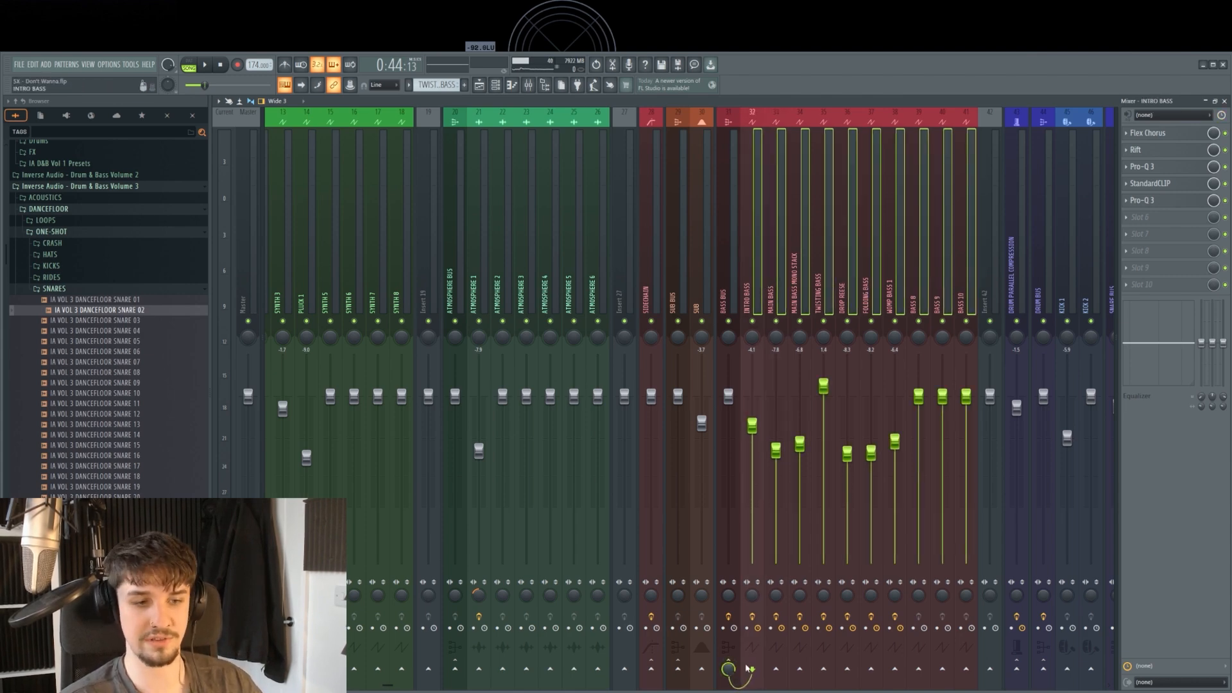
left_click(726, 250)
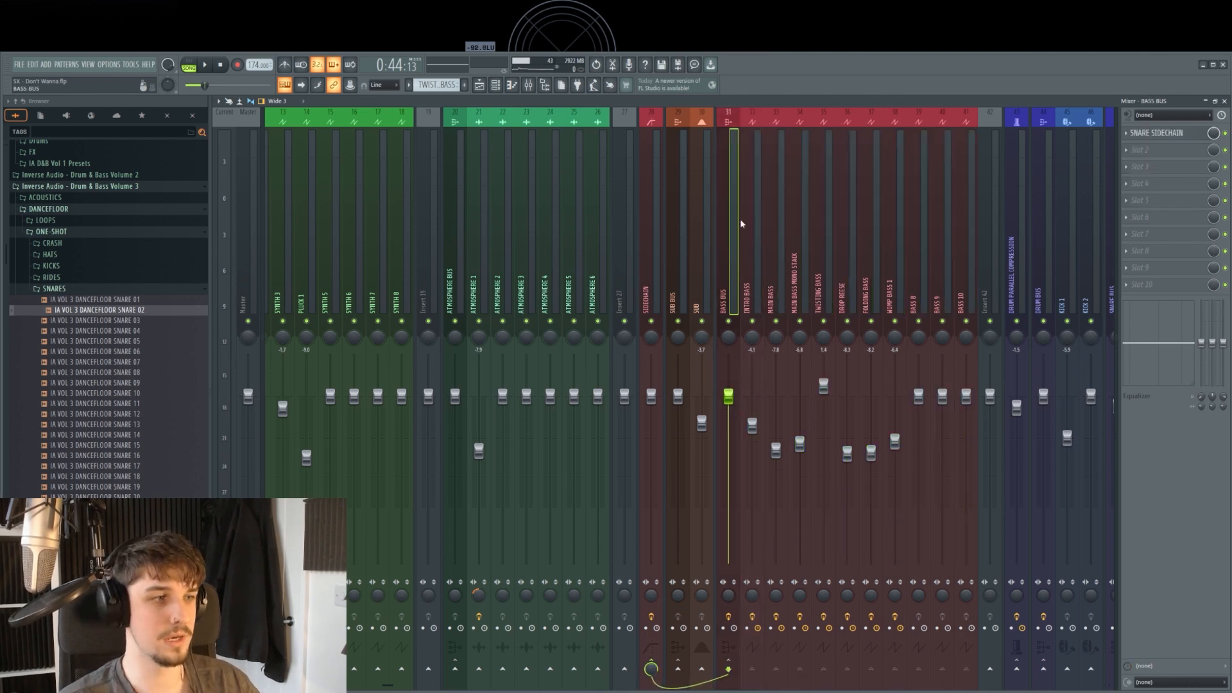
left_click(479, 251)
Step: Add Fruity Limiter to the third effect slot of the SIDECHAIN mixer track
left_click(660, 269)
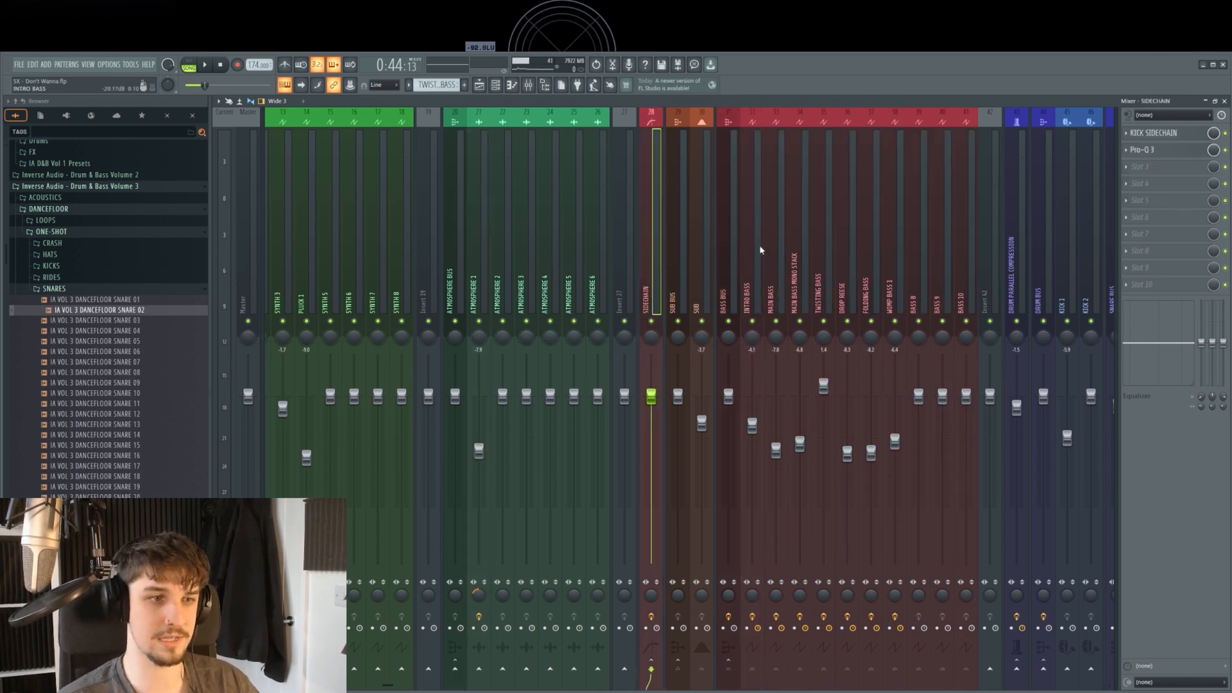
scroll(865, 275, "left", 3)
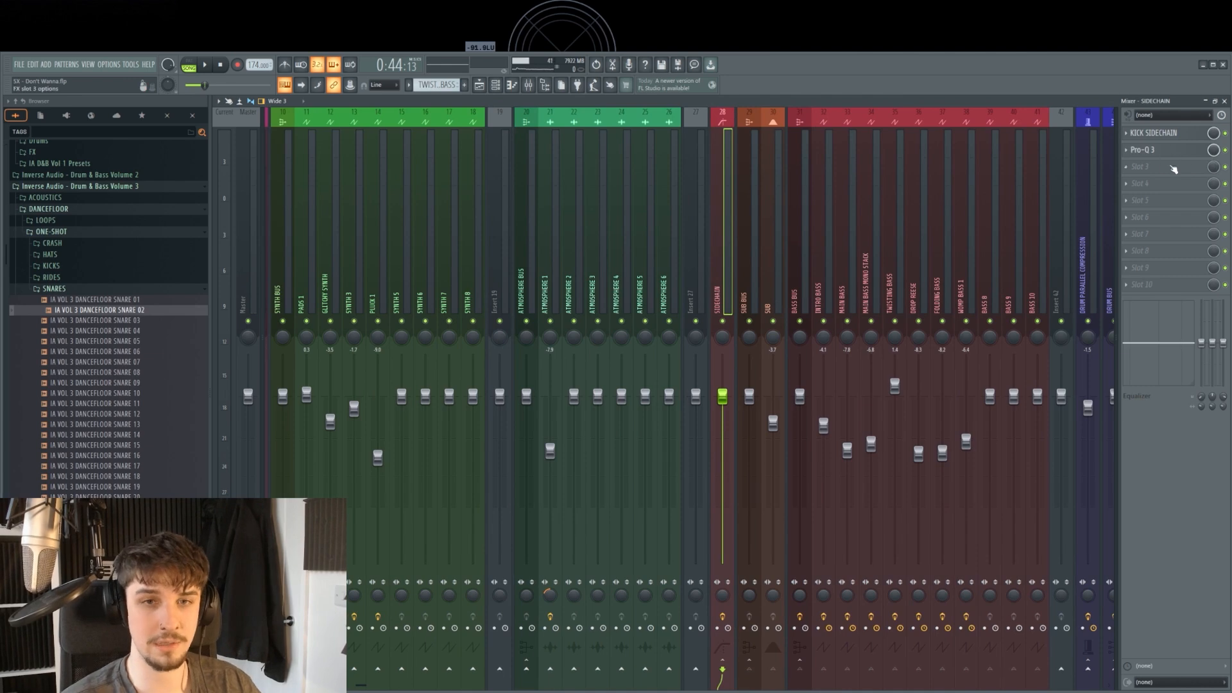
left_click(1169, 167)
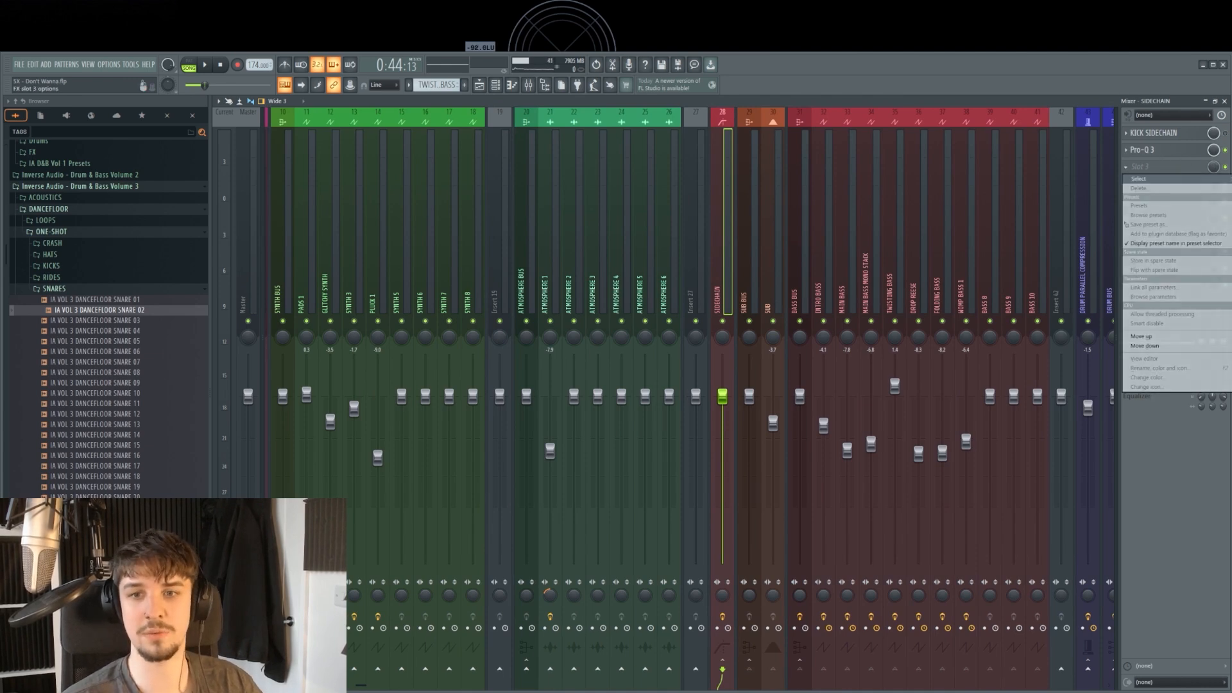
left_click_drag(495, 199, 1038, 214)
Step: Sidechain the KICK 1 mixer track to Insert 27 and raise that send's level to about 85%
scroll(591, 240, "left", 8)
scroll(548, 256, "right", 12)
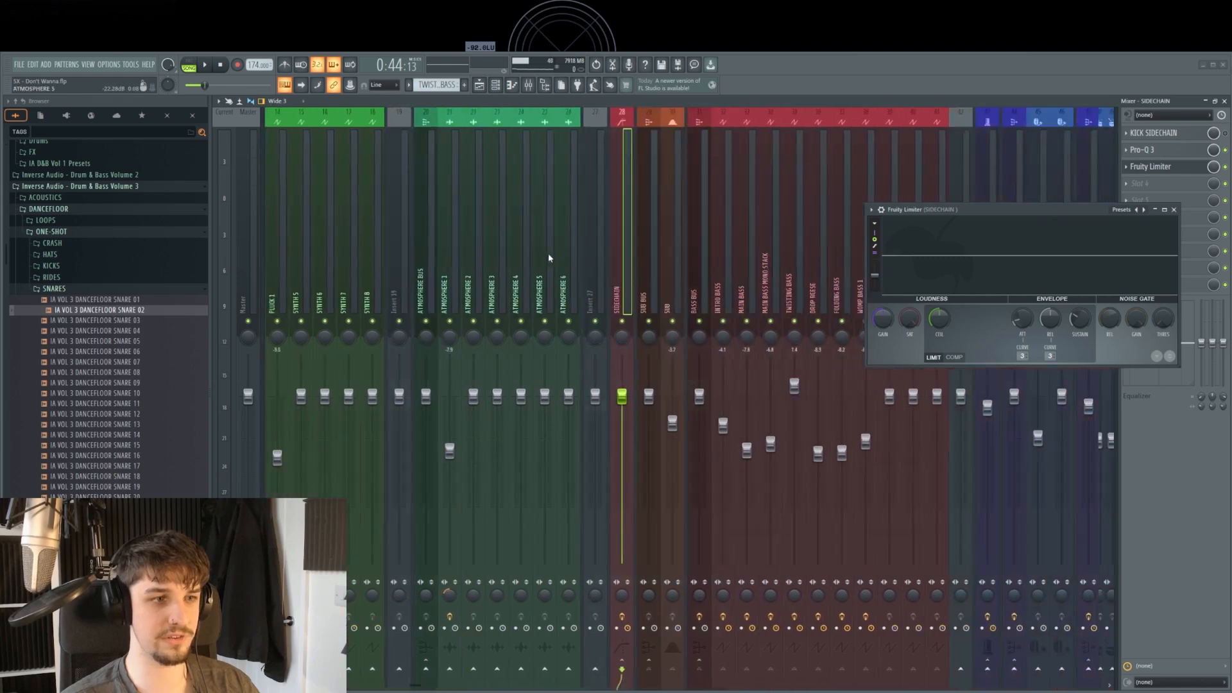
scroll(551, 258, "right", 12)
left_click(714, 267)
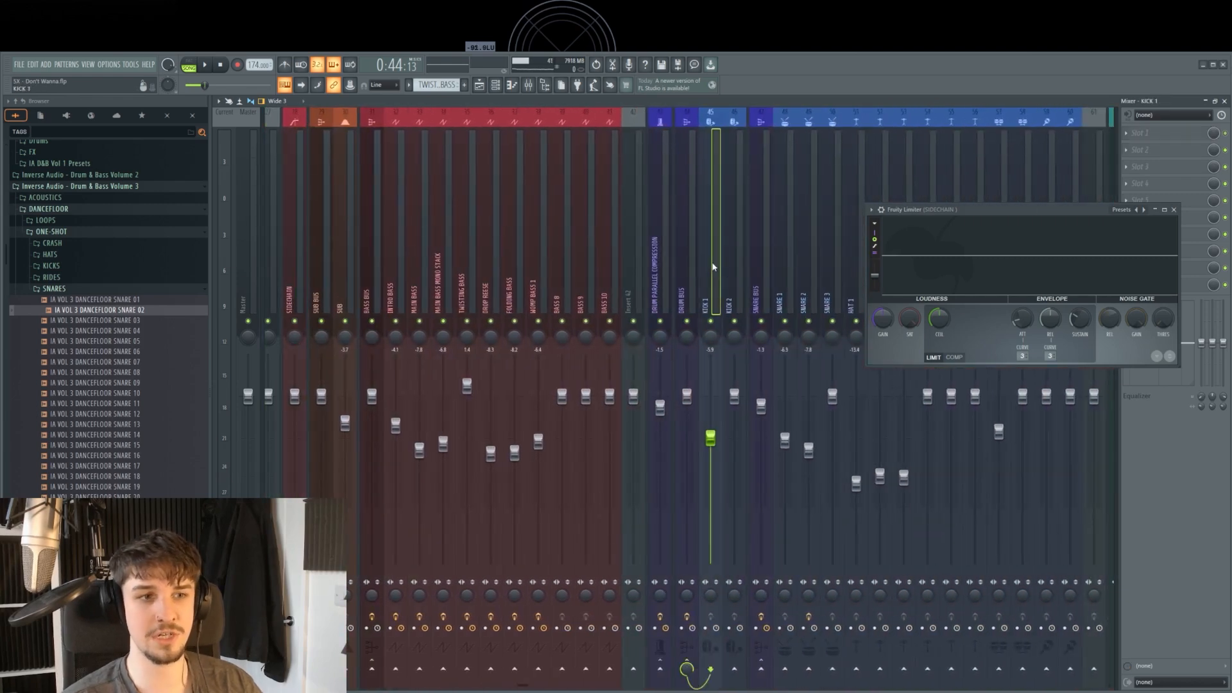
scroll(682, 247, "left", 6)
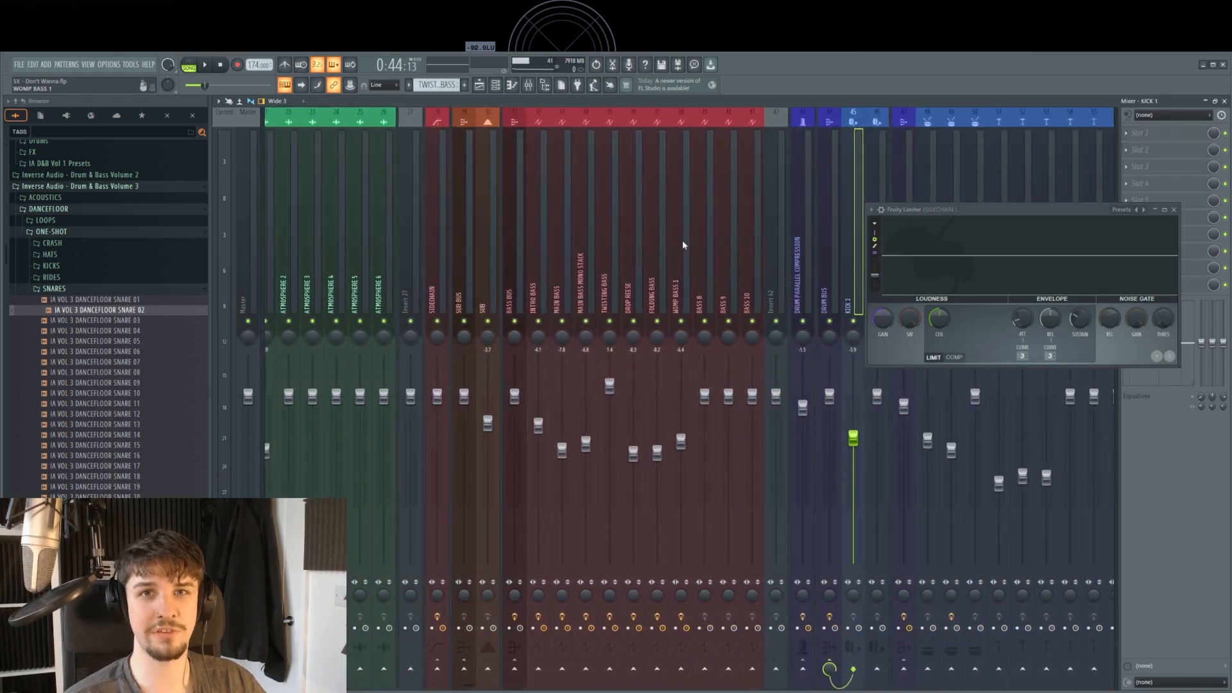
scroll(737, 231, "right", 3)
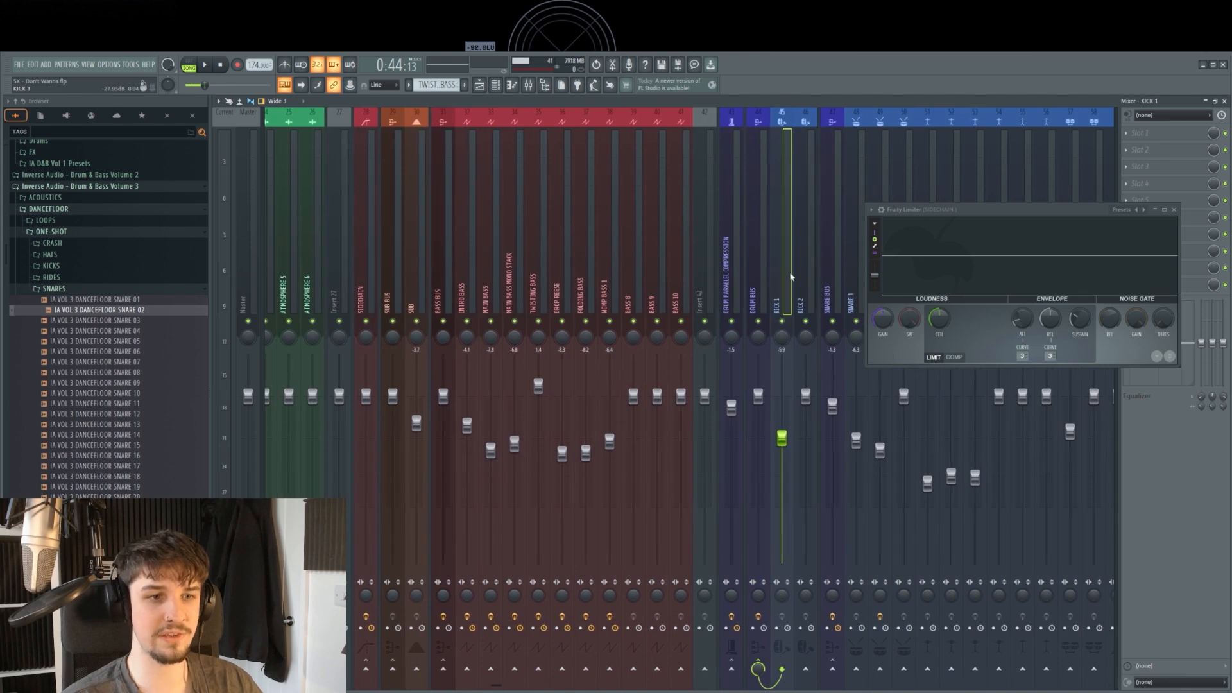
scroll(771, 254, "left", 6)
scroll(606, 228, "left", 6)
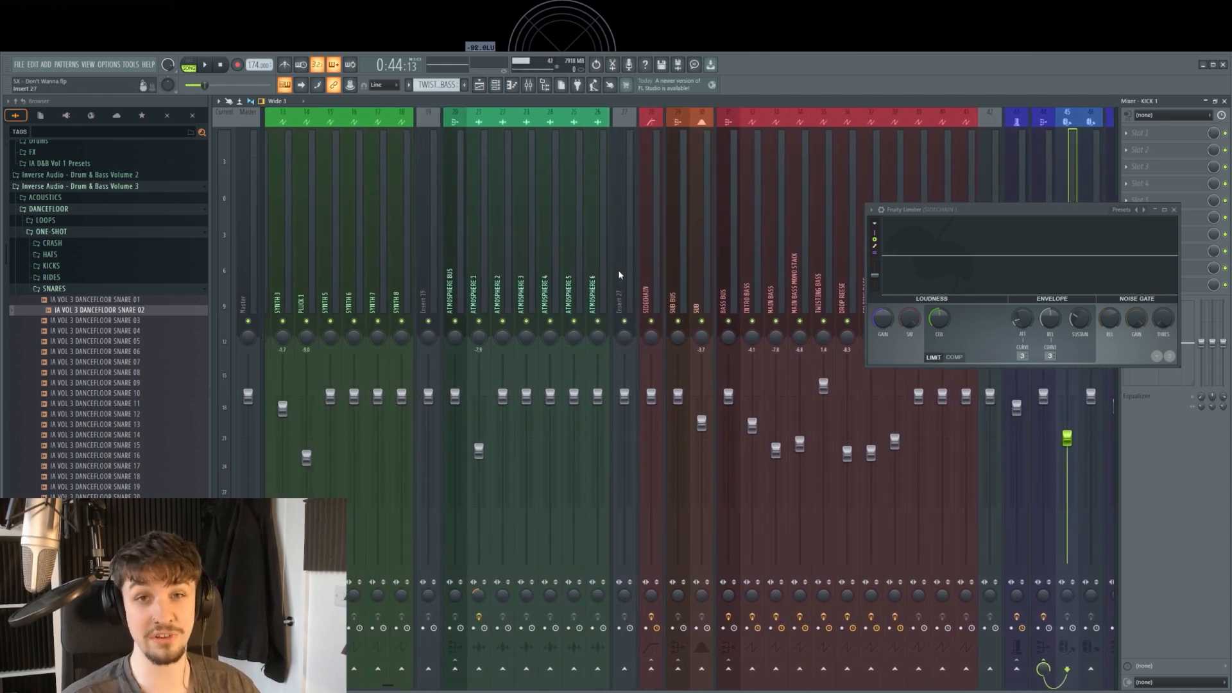
right_click(625, 669)
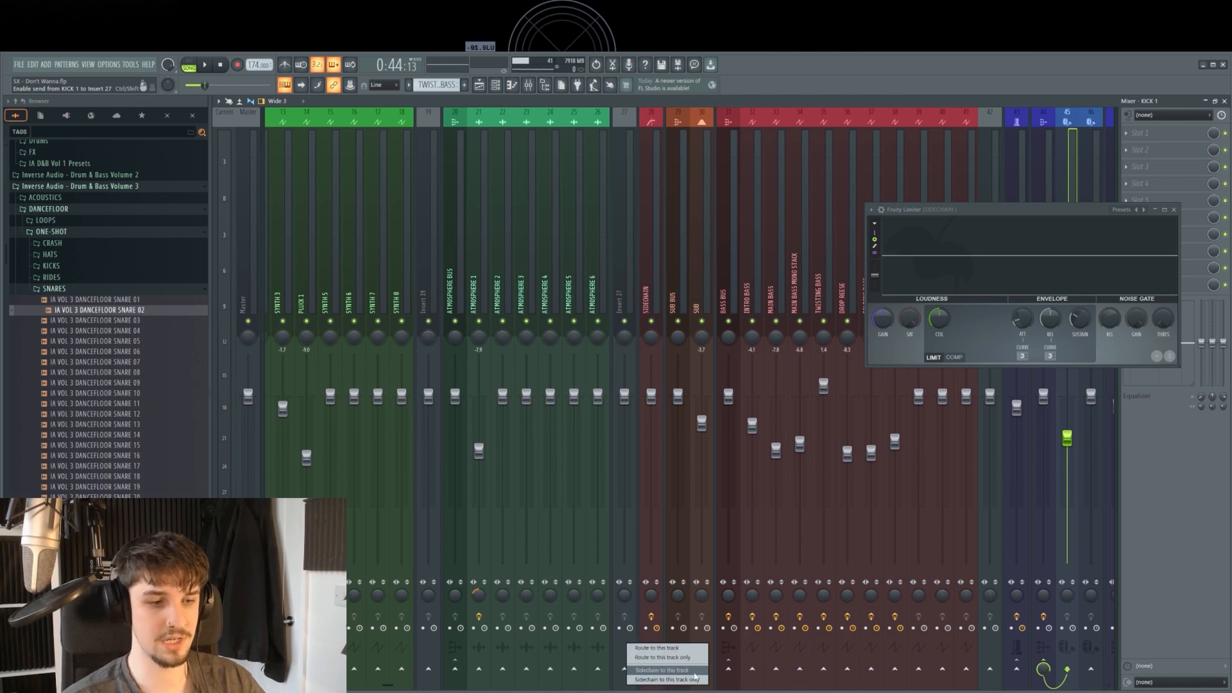
left_click(697, 671)
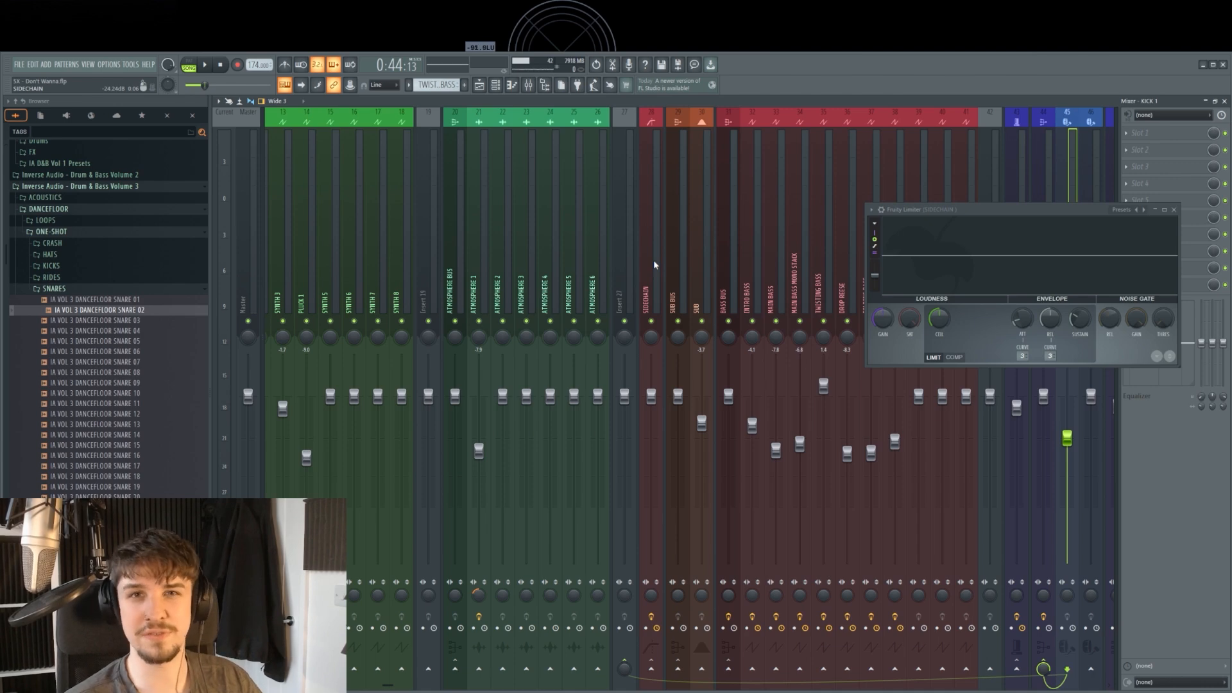
left_click_drag(618, 672, 618, 642)
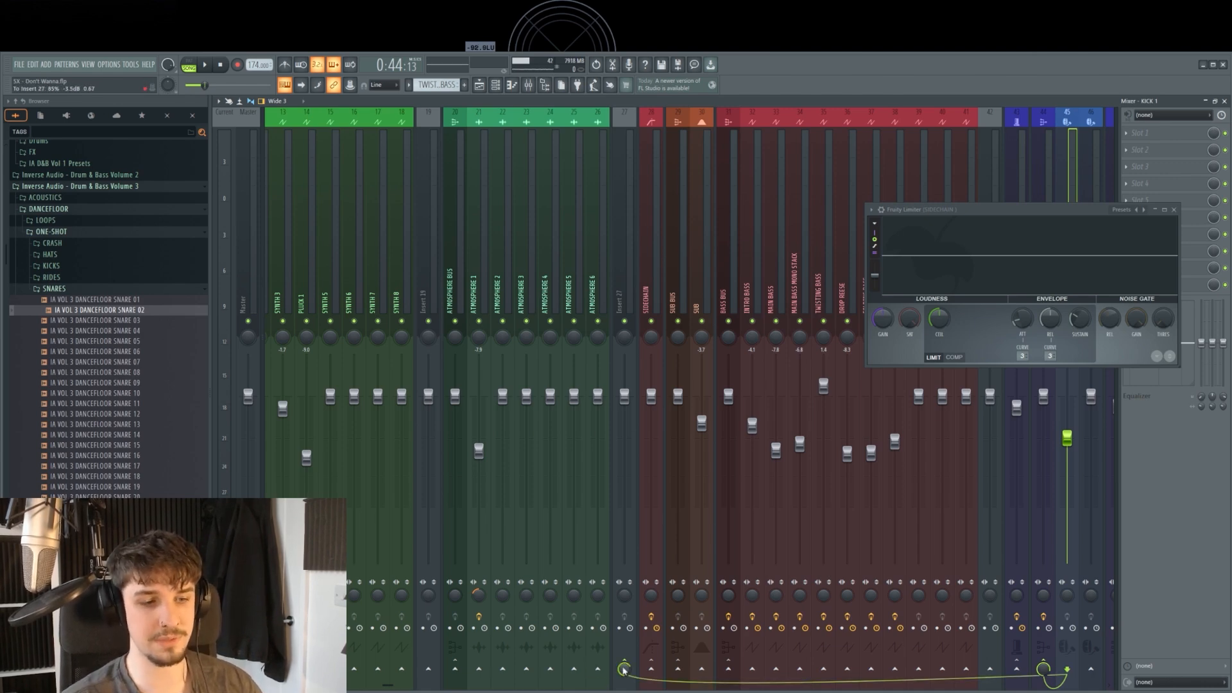
Step: Enlarge the Fruity Limiter window on the SIDECHAIN track, switch it to compressor mode and set KICK 1 as its sidechain input
left_click_drag(987, 222, 722, 243)
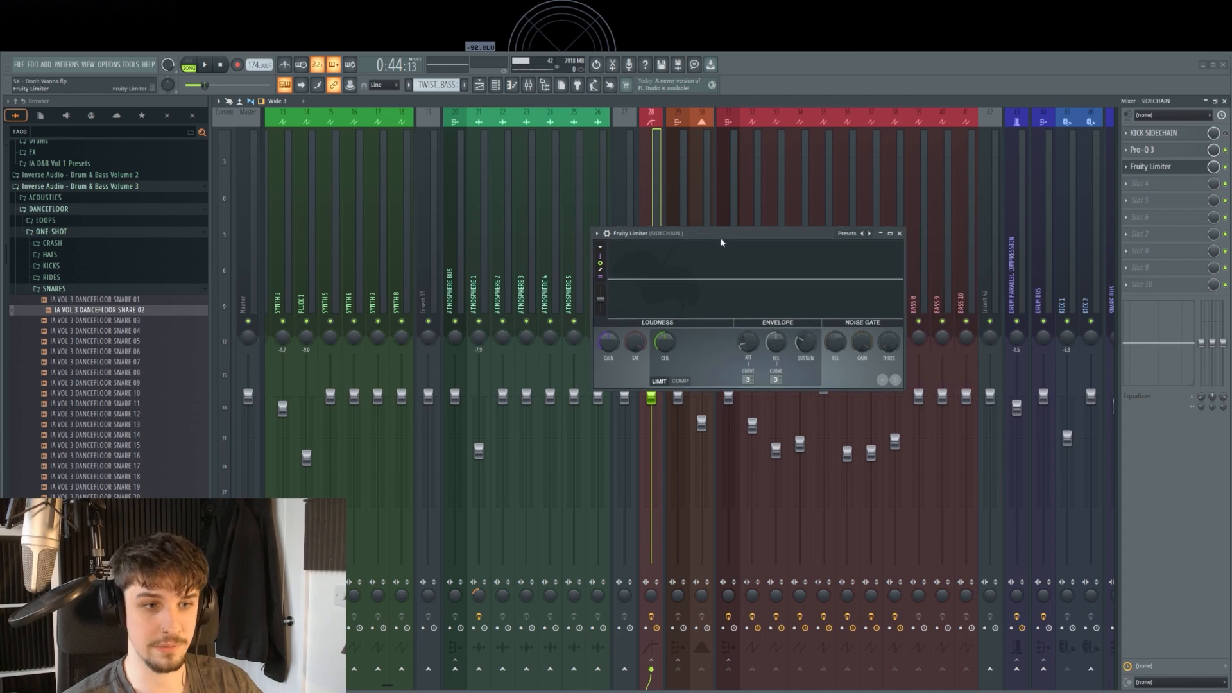
left_click_drag(906, 391, 1123, 522)
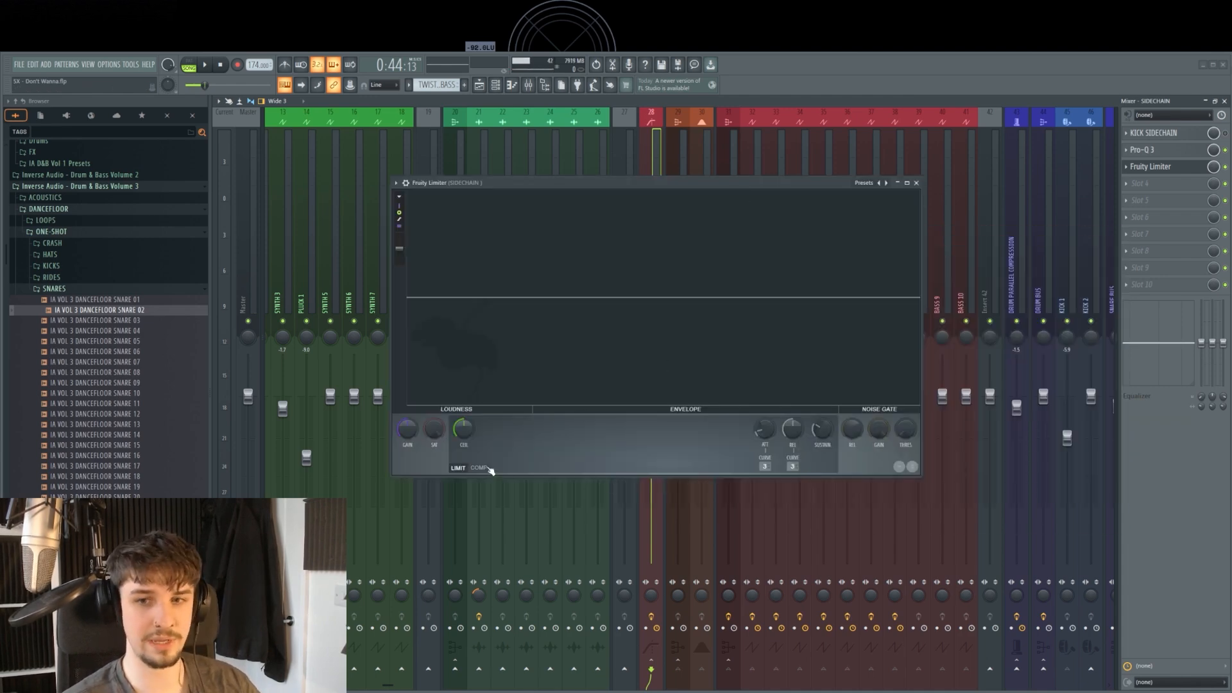
left_click(480, 468)
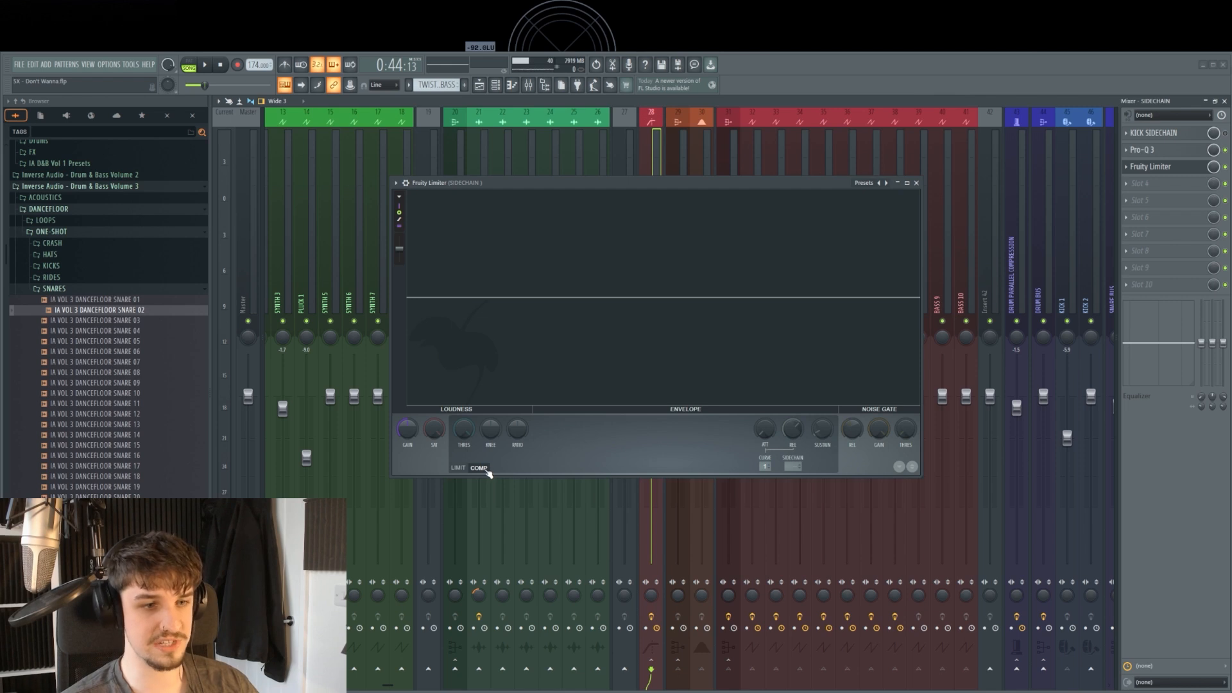
left_click(794, 465)
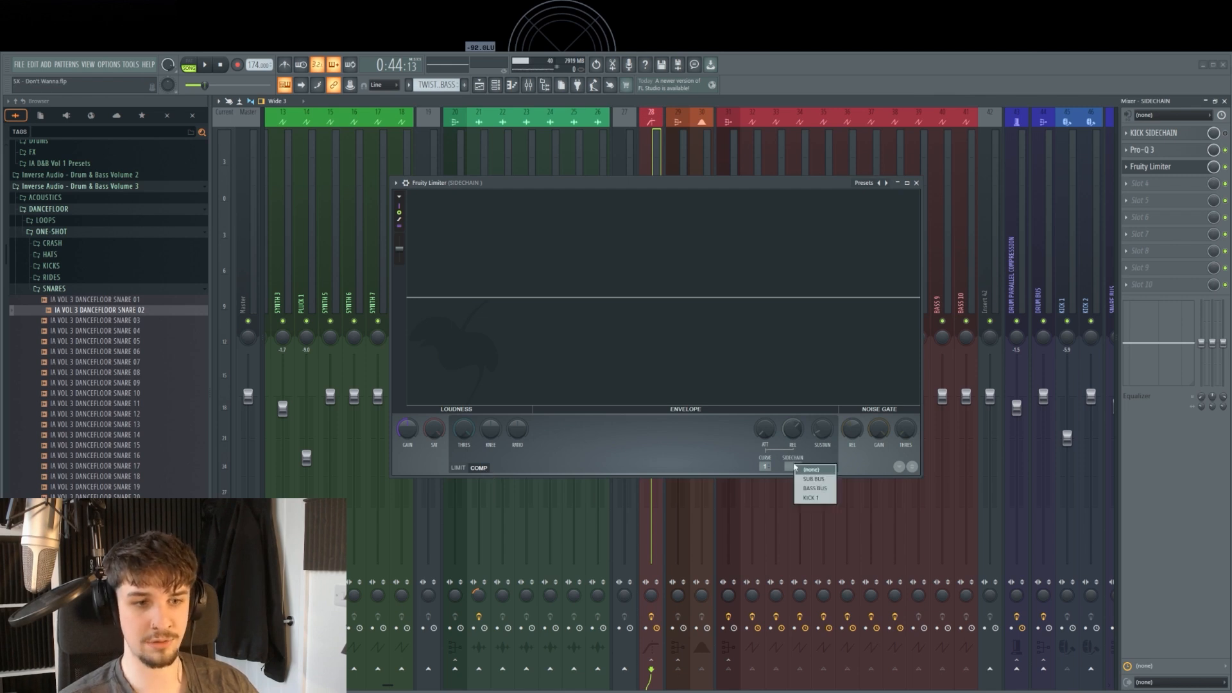
left_click(827, 499)
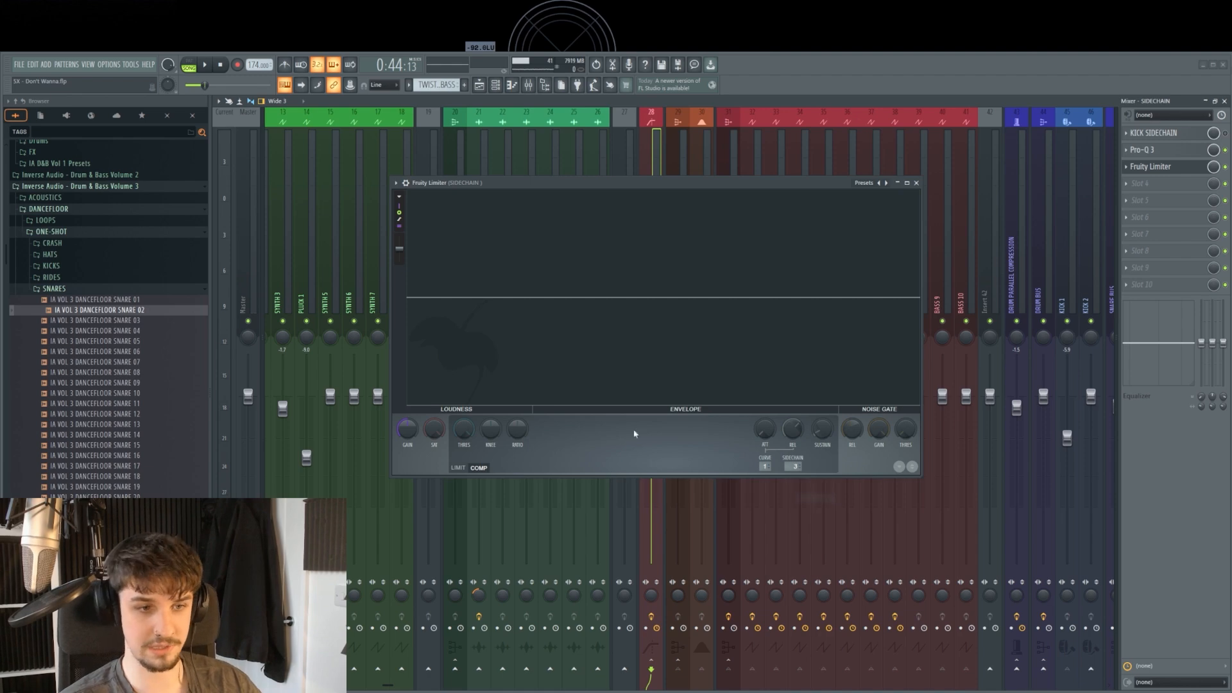
Step: Audition the drop and lower the Fruity Limiter's compressor threshold to about -17 dB
key("space")
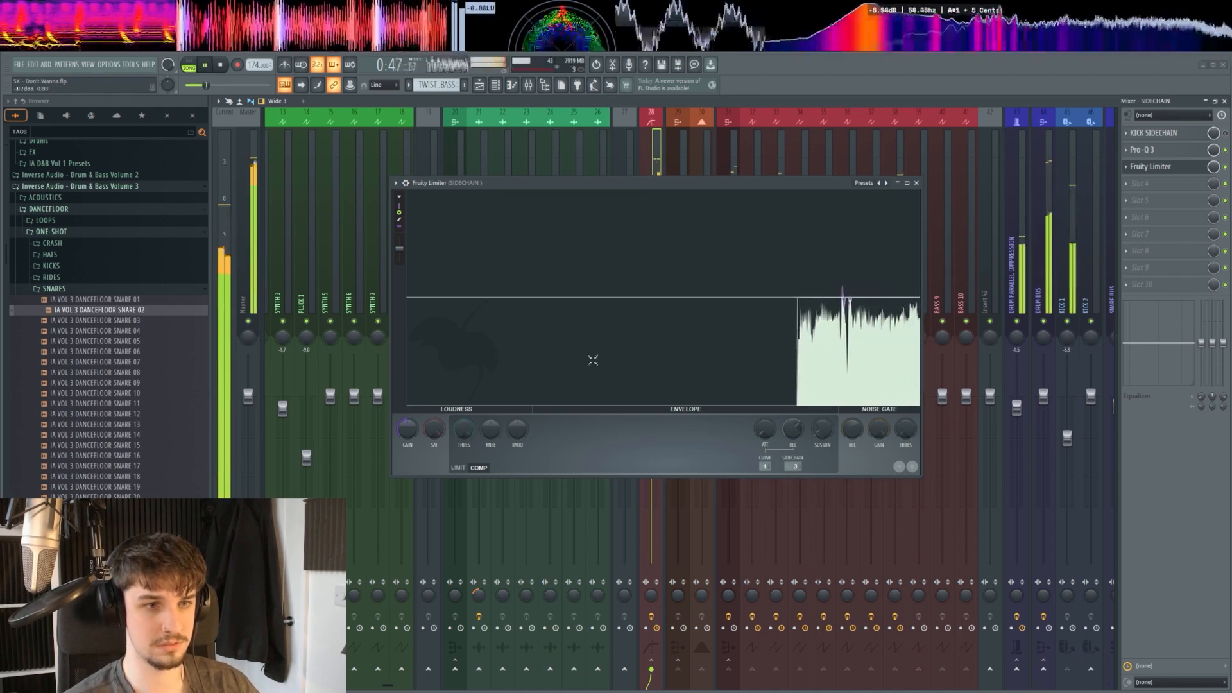
key("space")
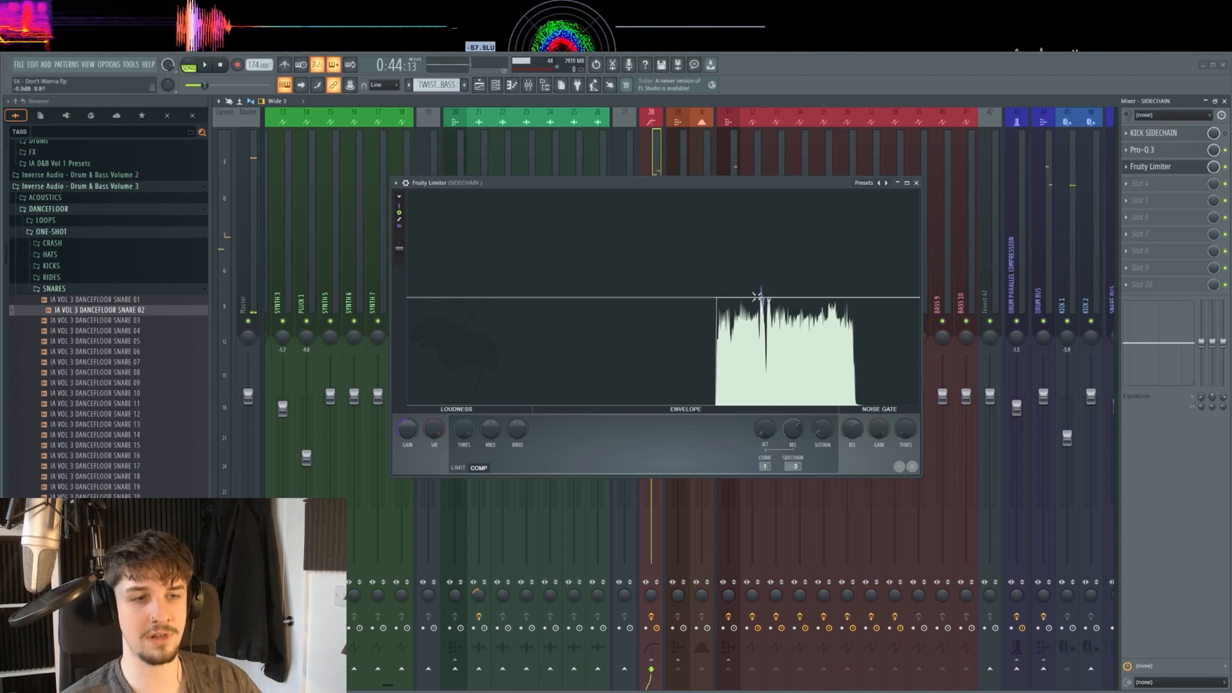
left_click(457, 468)
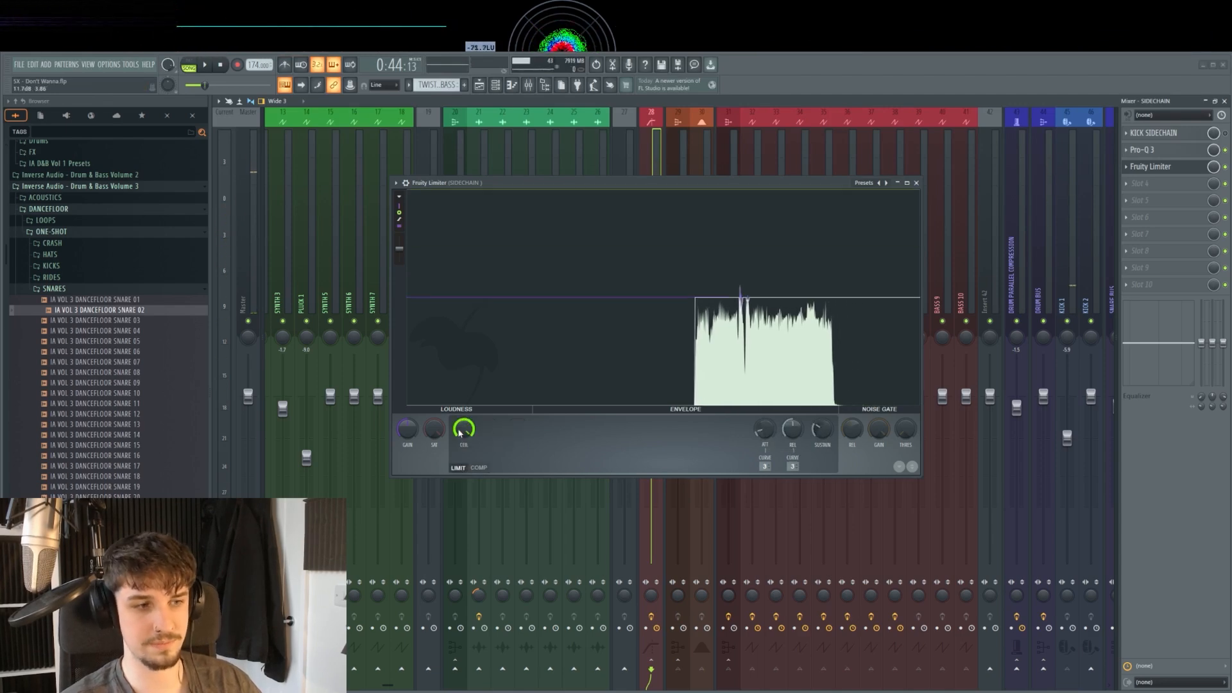
left_click(479, 468)
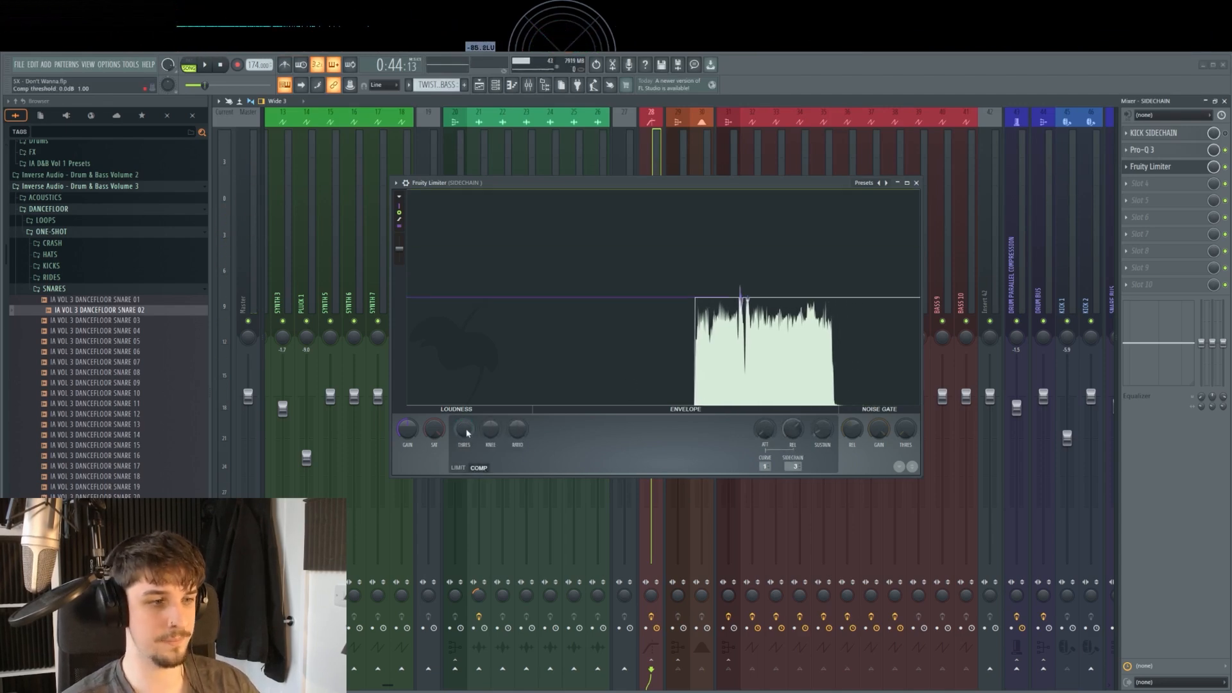
left_click_drag(464, 429, 464, 479)
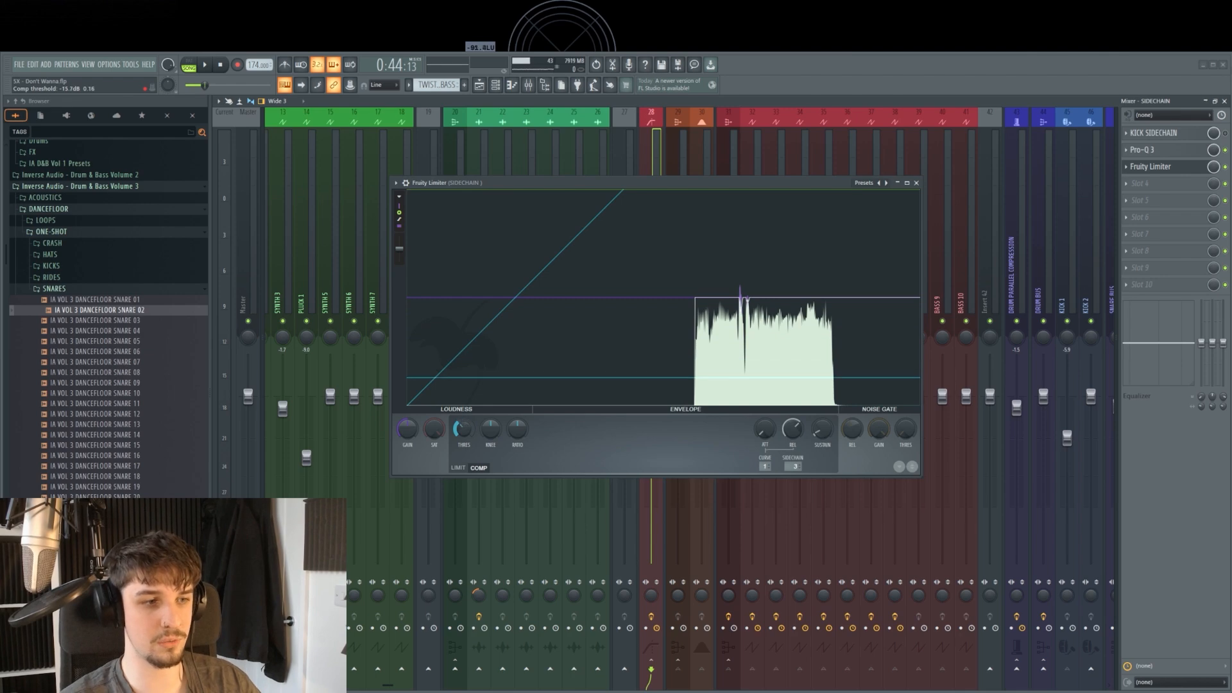
key("space")
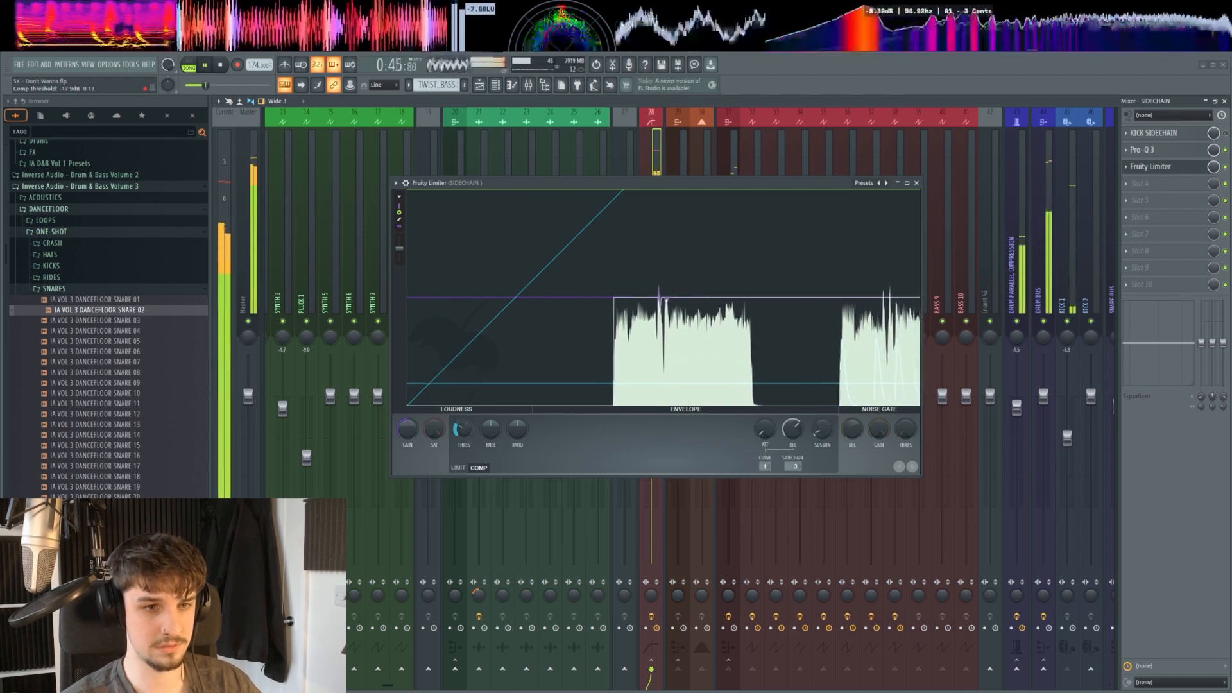
key("space")
Step: Raise the compressor's knee and ratio and lower its threshold to about -31 dB while playing the drop
left_click_drag(490, 429, 518, 411)
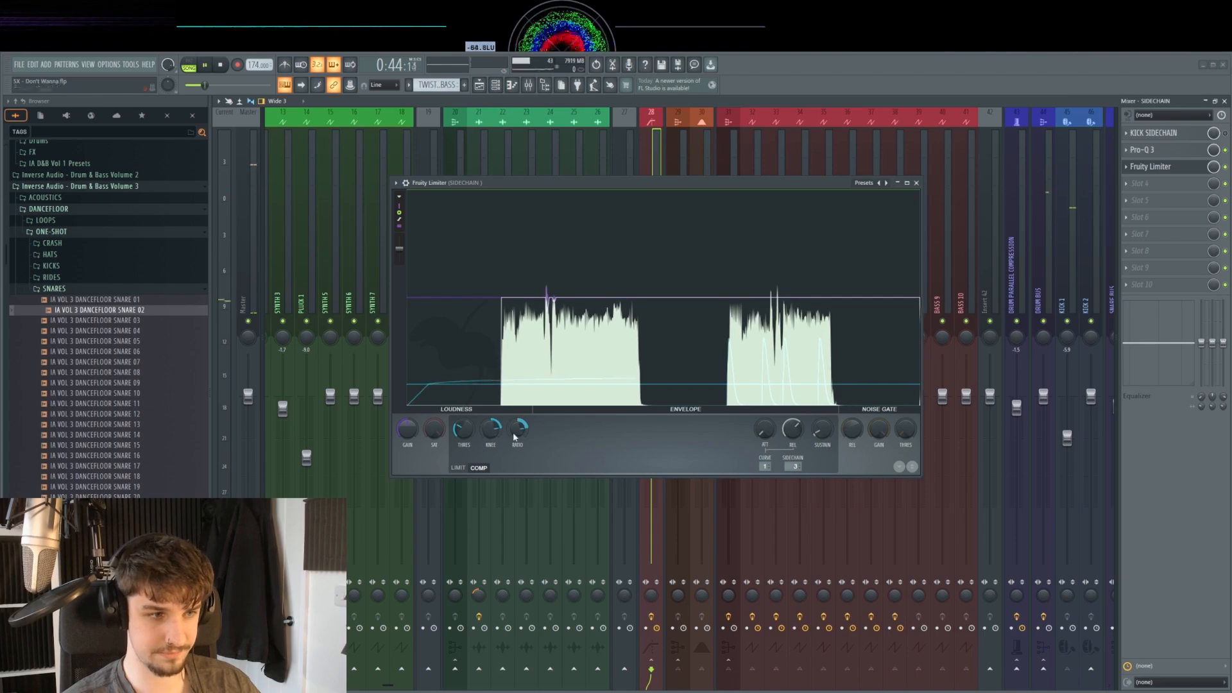
key("space")
left_click_drag(463, 429, 463, 445)
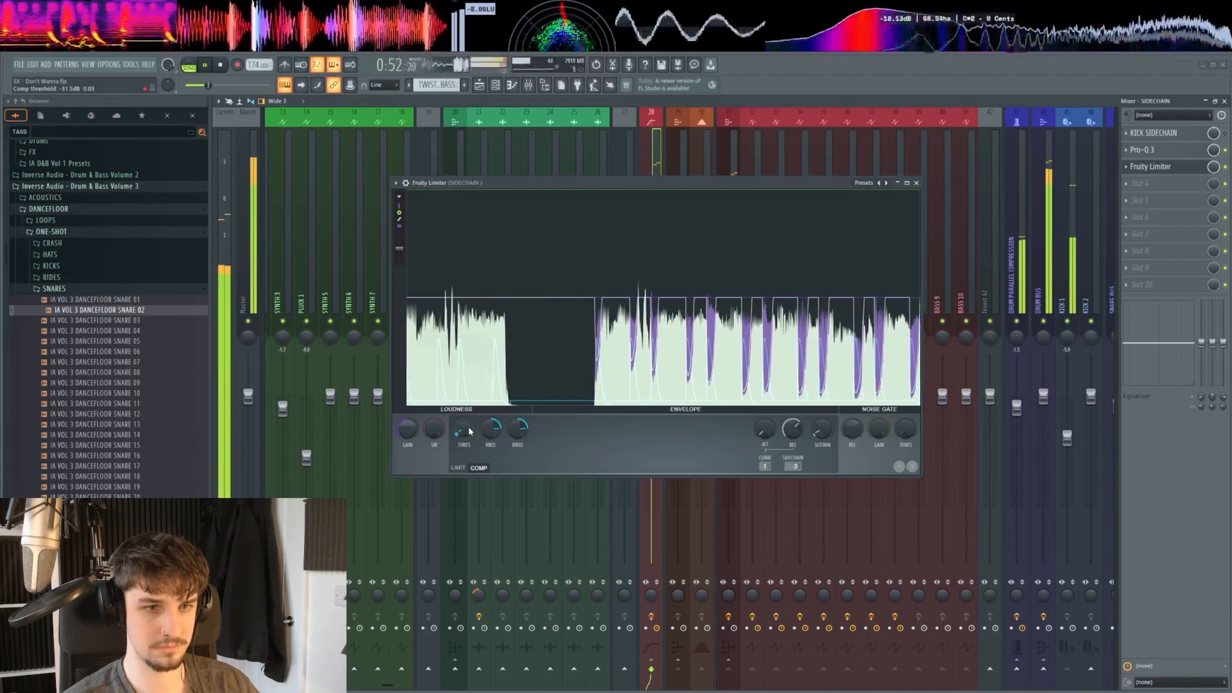
key("space")
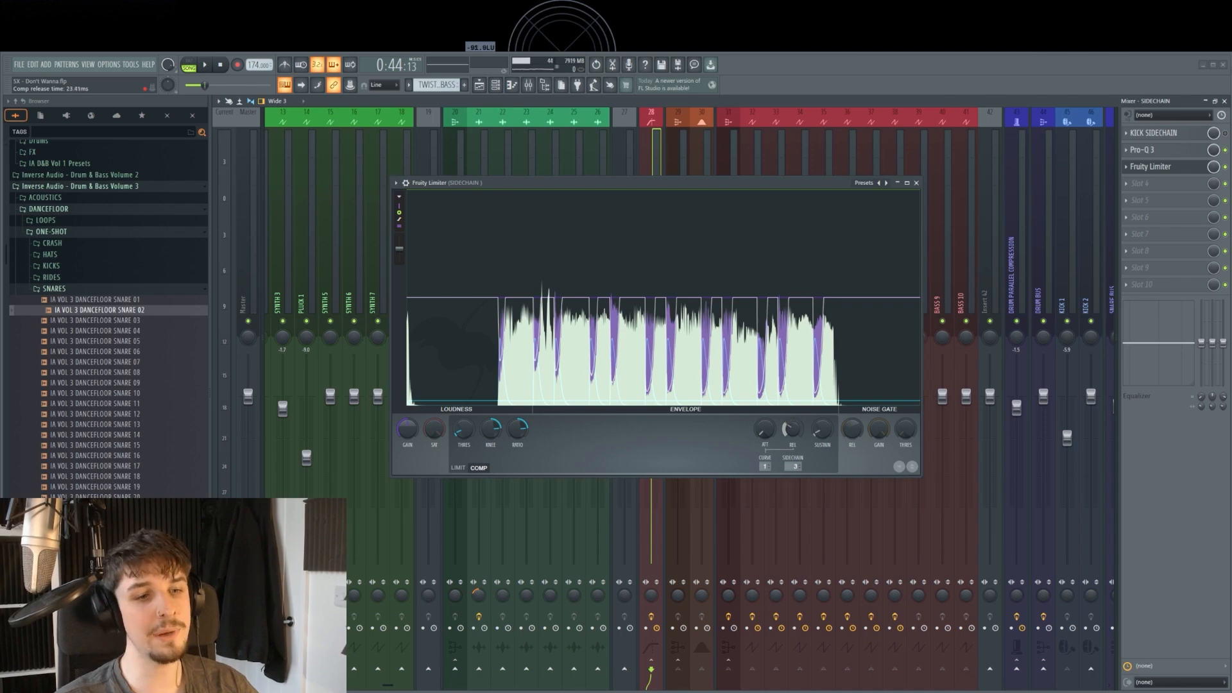
Step: Audition the drop and shorten the Fruity Limiter compressor's release time to about 1.25 ms
key("space")
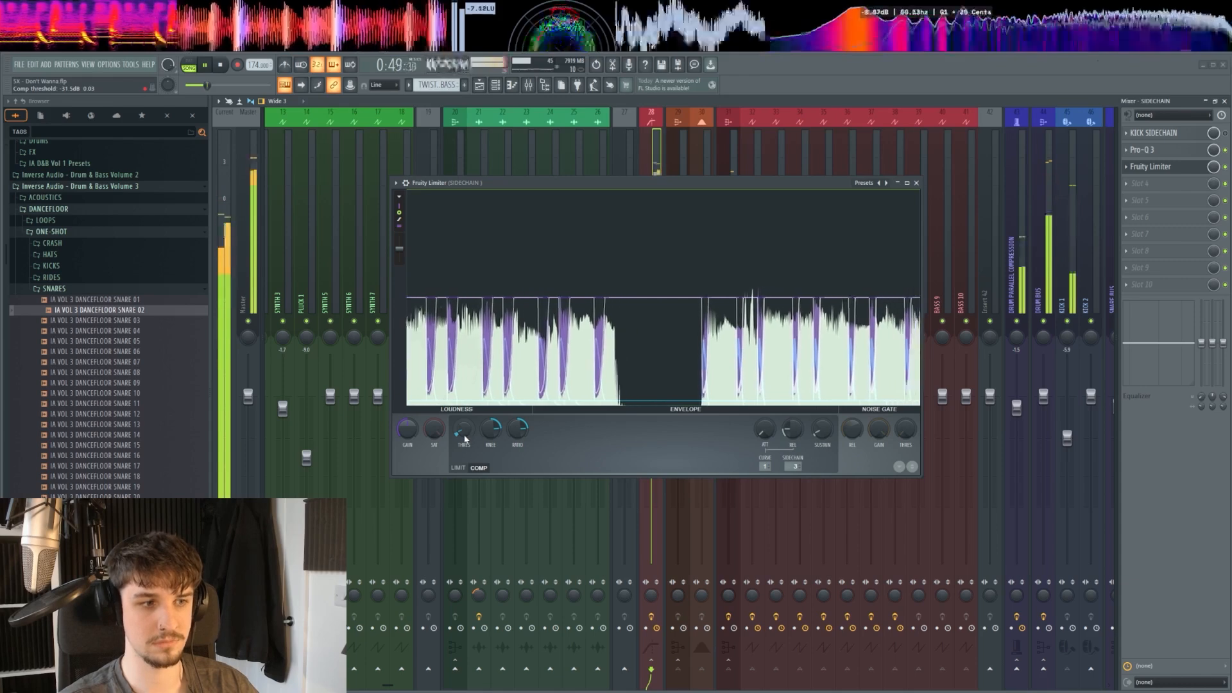
key("space")
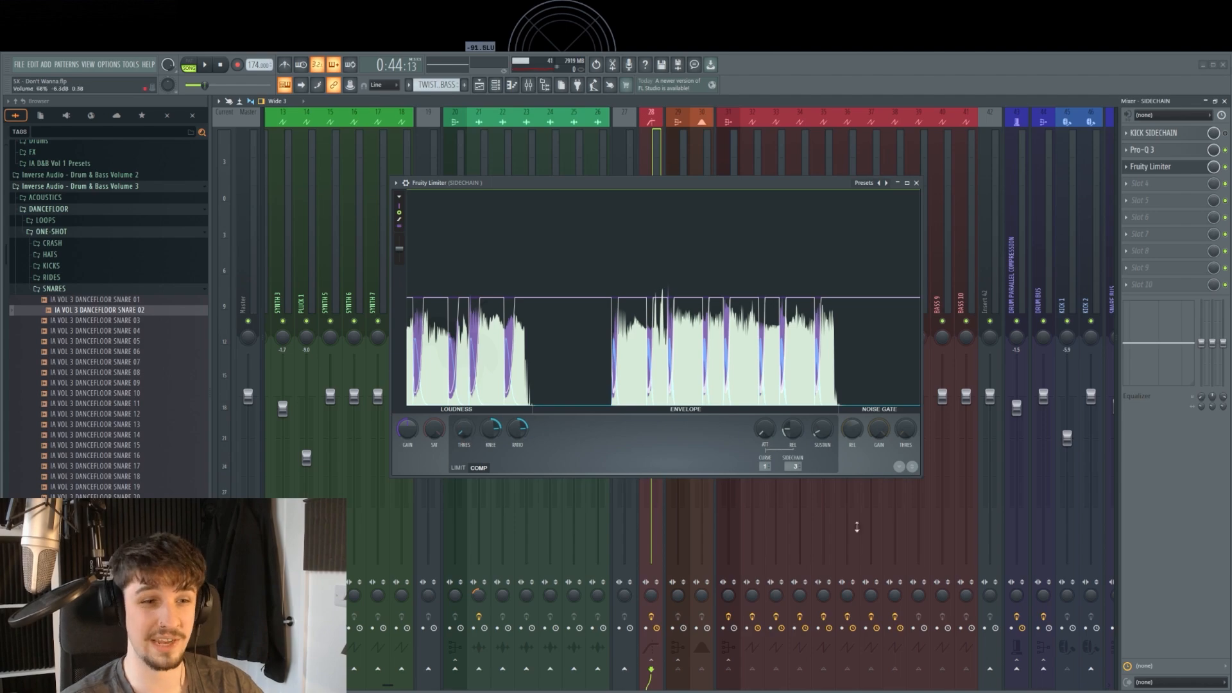
key("space")
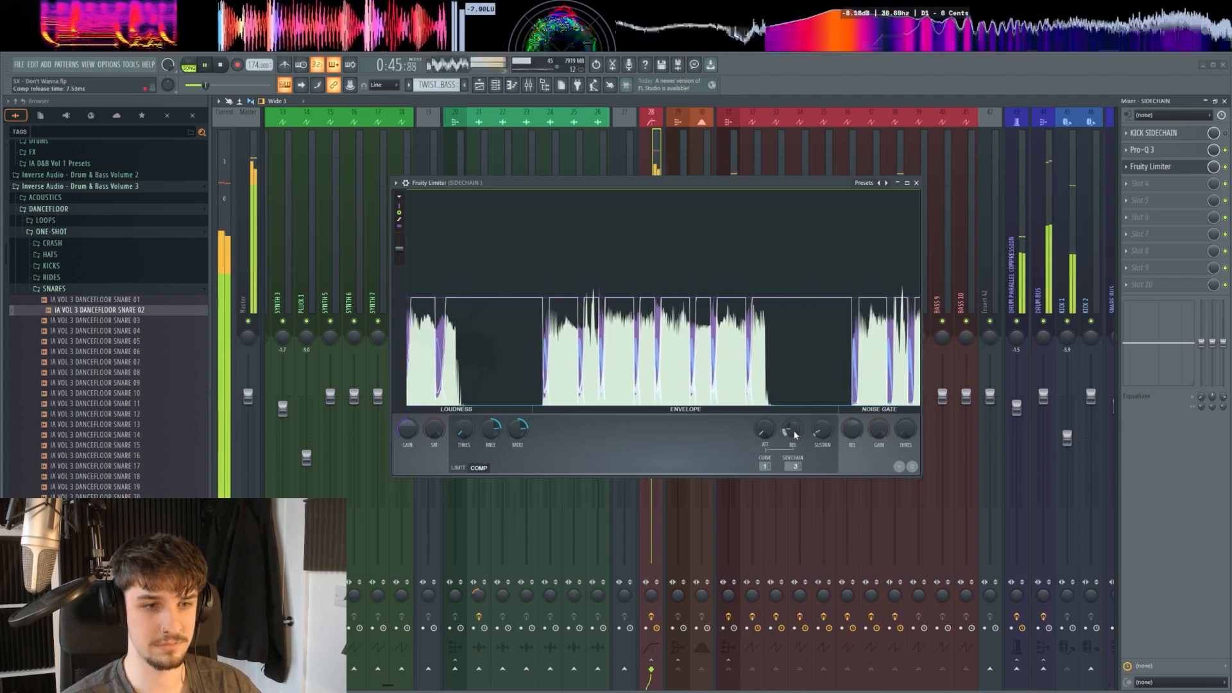
left_click_drag(793, 431, 793, 438)
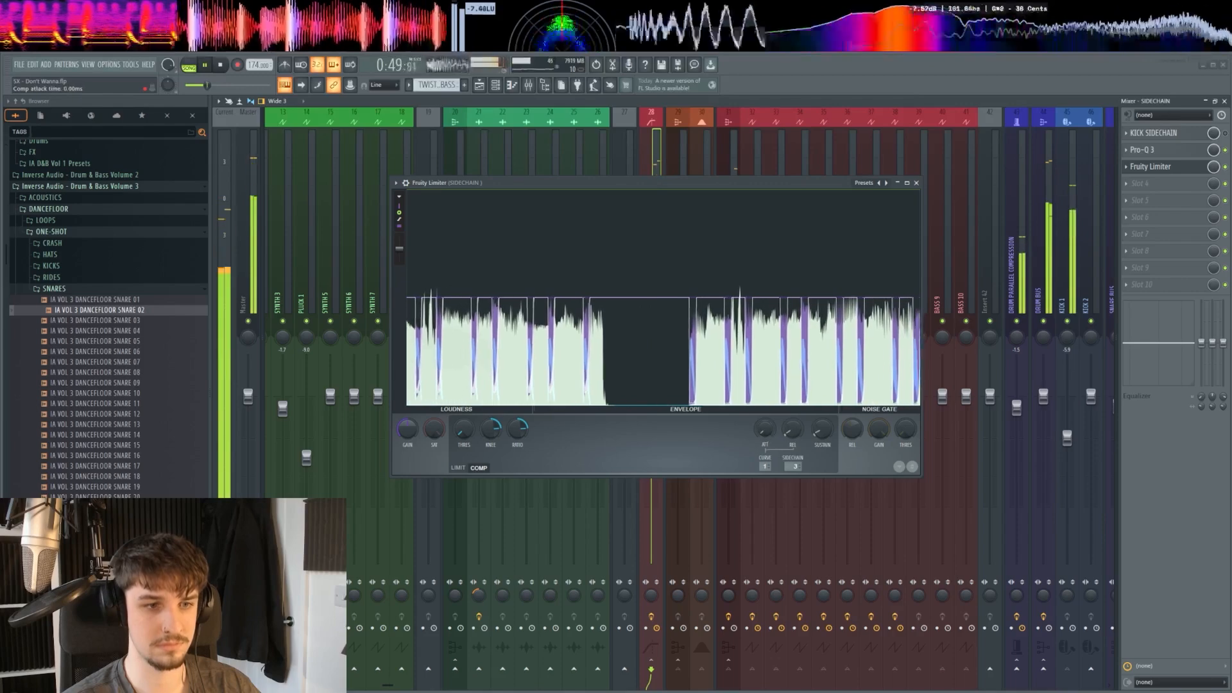
left_click_drag(792, 439, 792, 449)
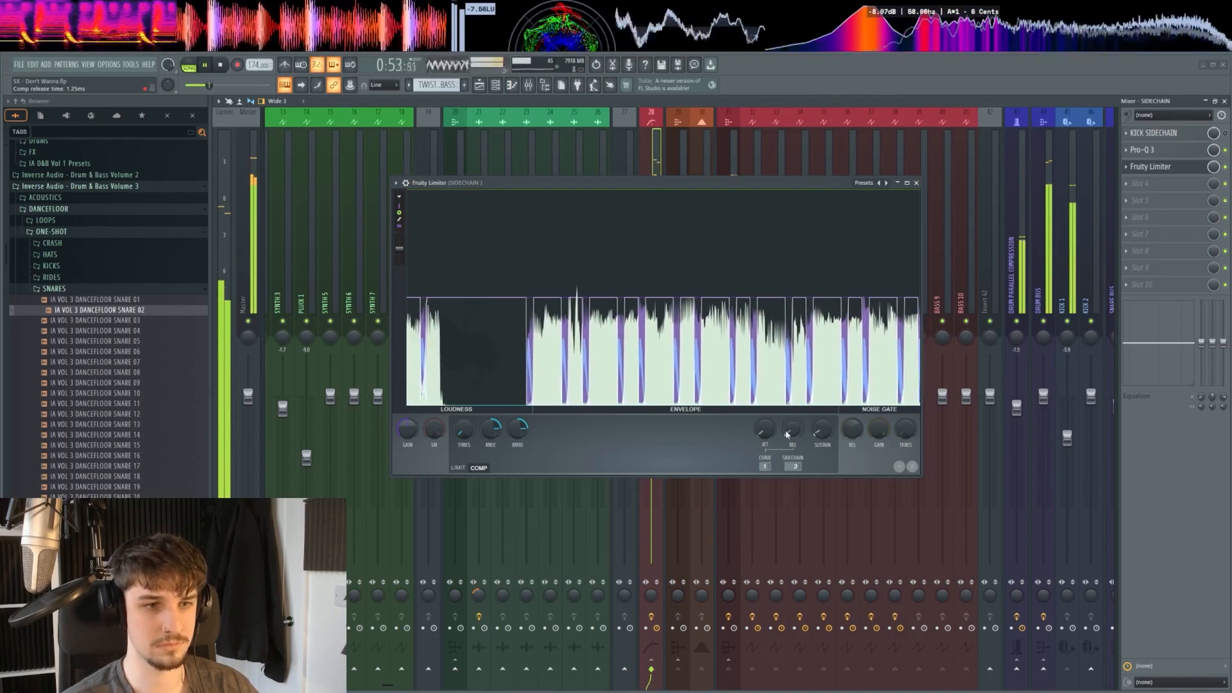
key("space")
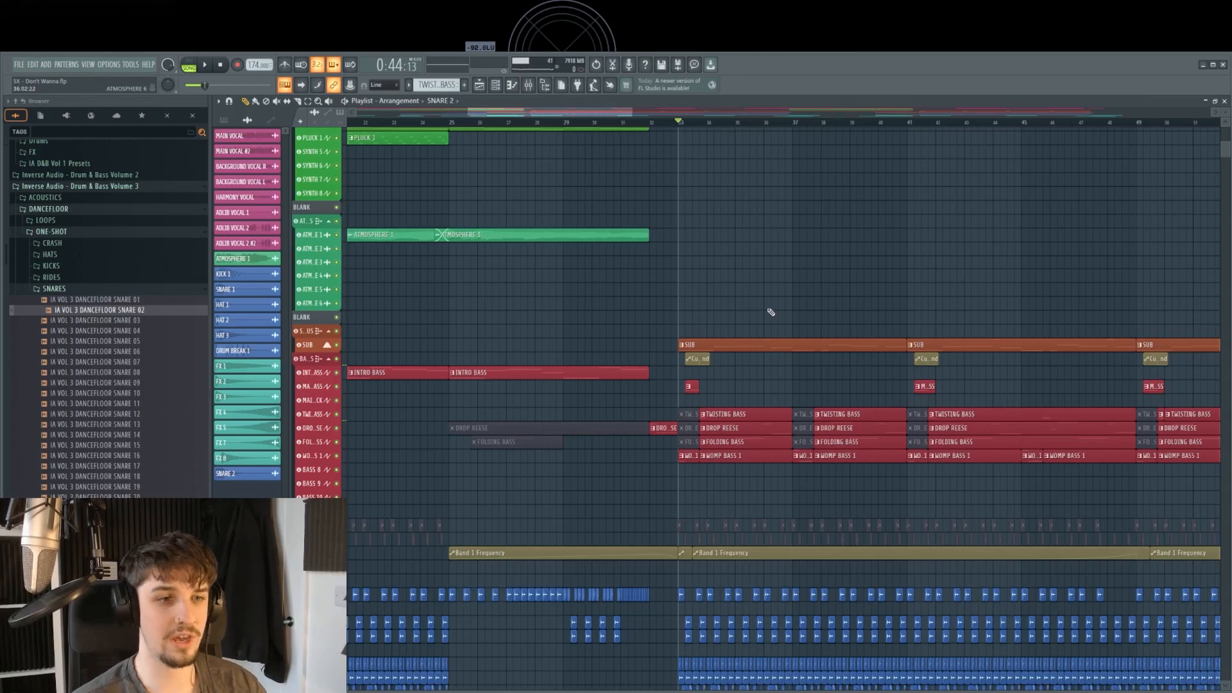
Step: Open the KICK SIDECHAIN gain plugin on the SIDECHAIN mixer track and place its window over the bass tracks
left_click_drag(744, 408, 647, 371)
key("F9")
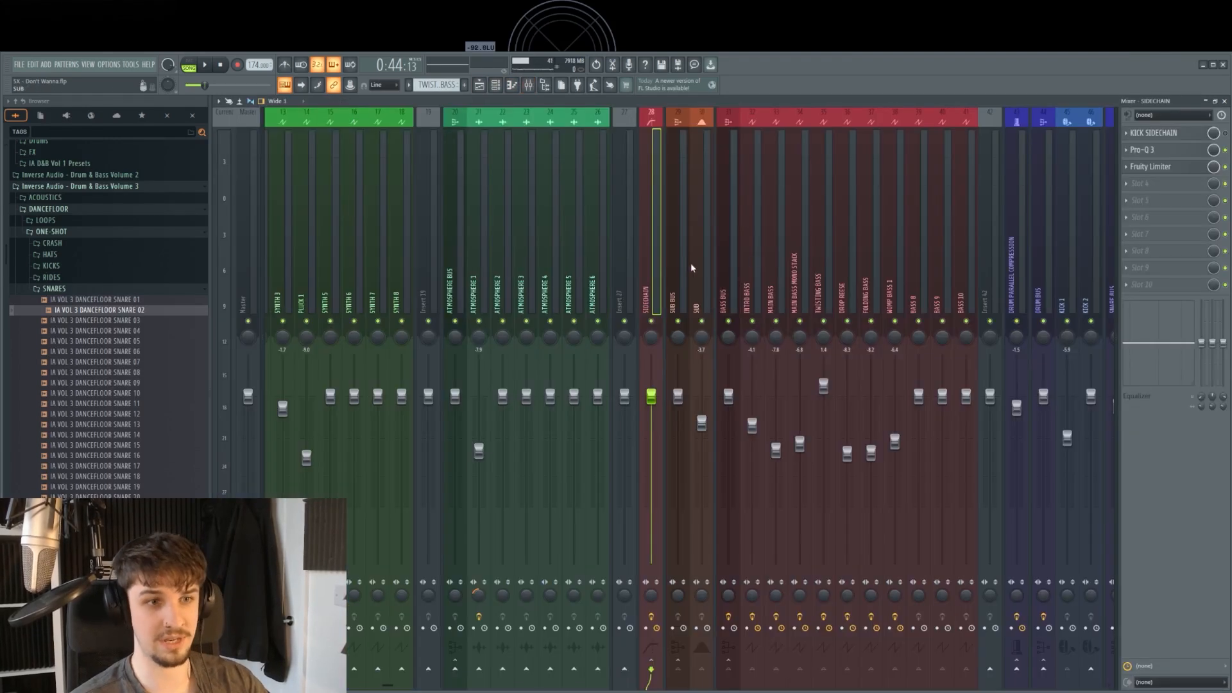
left_click(1155, 133)
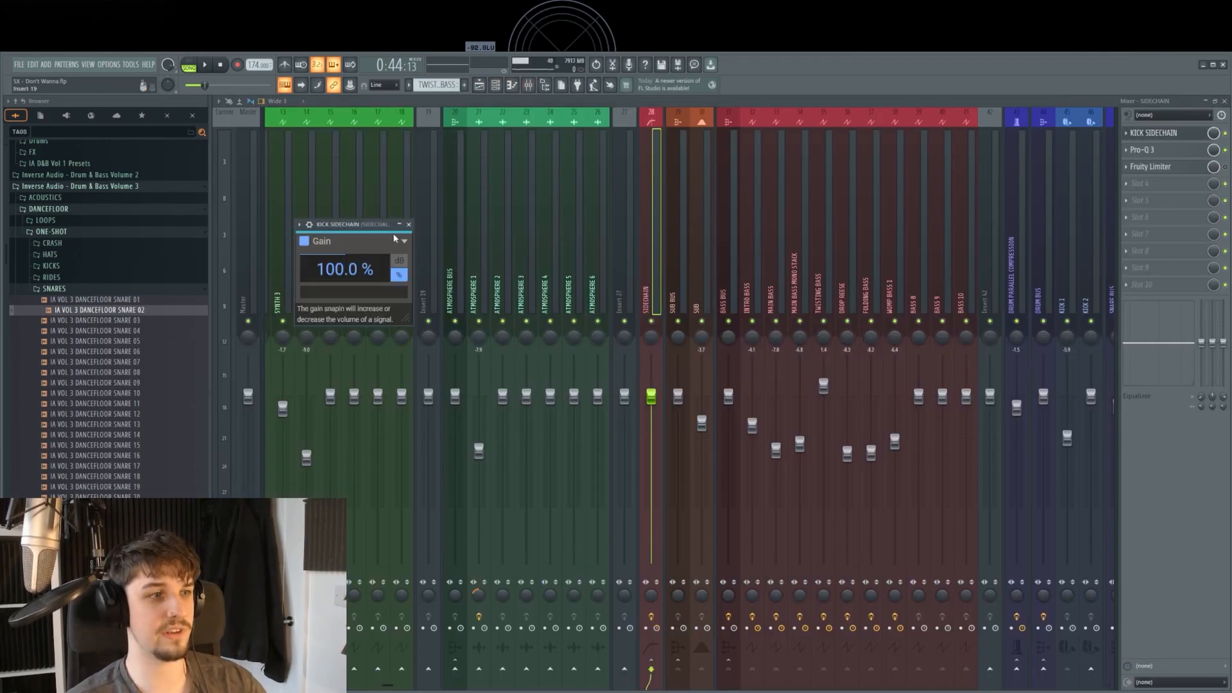
left_click_drag(370, 225, 849, 268)
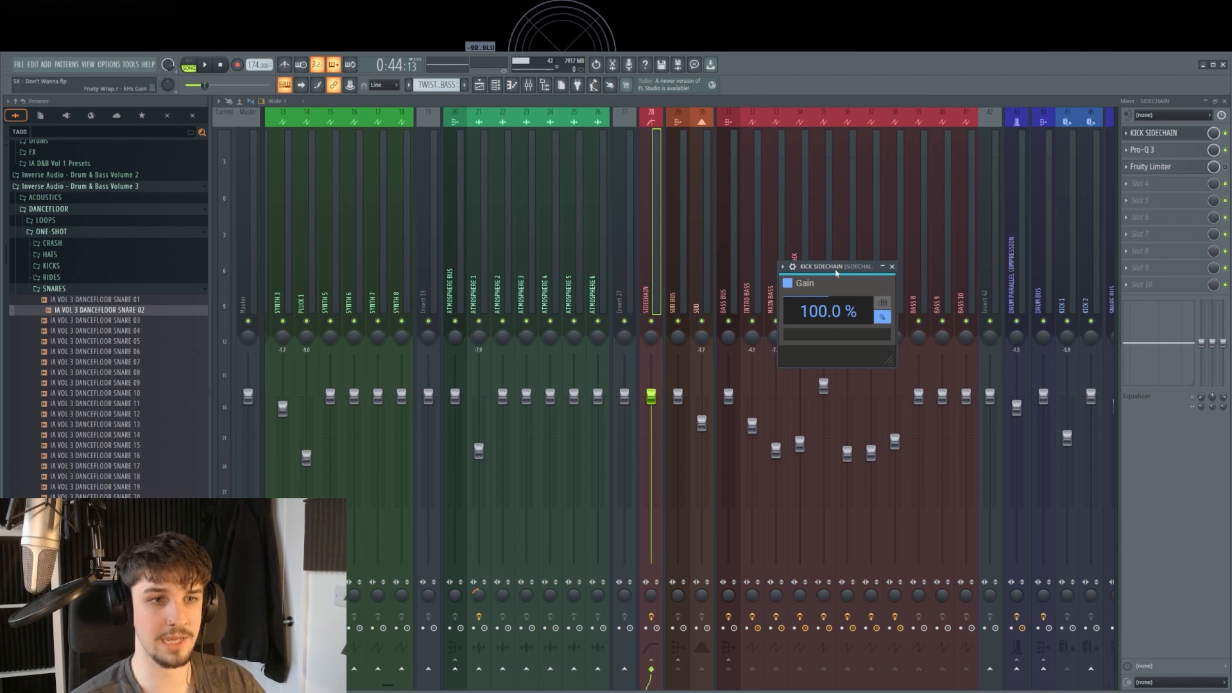
Step: Try lowering the KICK SIDECHAIN gain to -30 dB in decibel mode, and restore percent mode at 100%
left_click(807, 283)
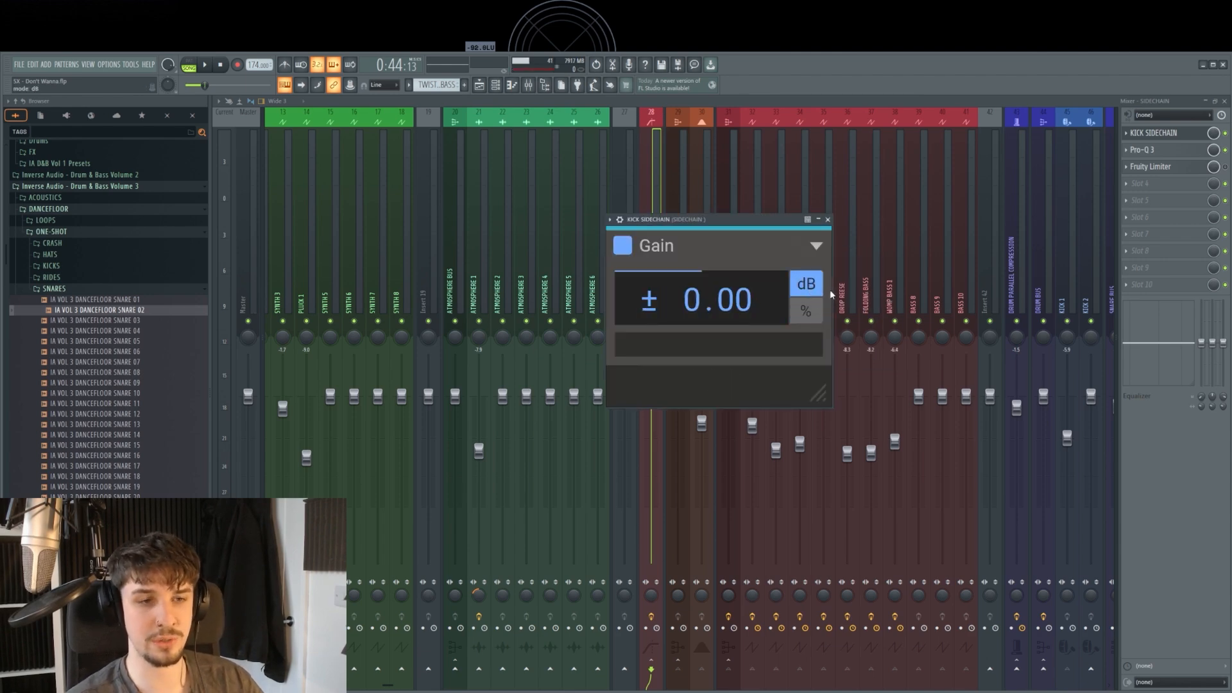
left_click_drag(711, 295, 711, 398)
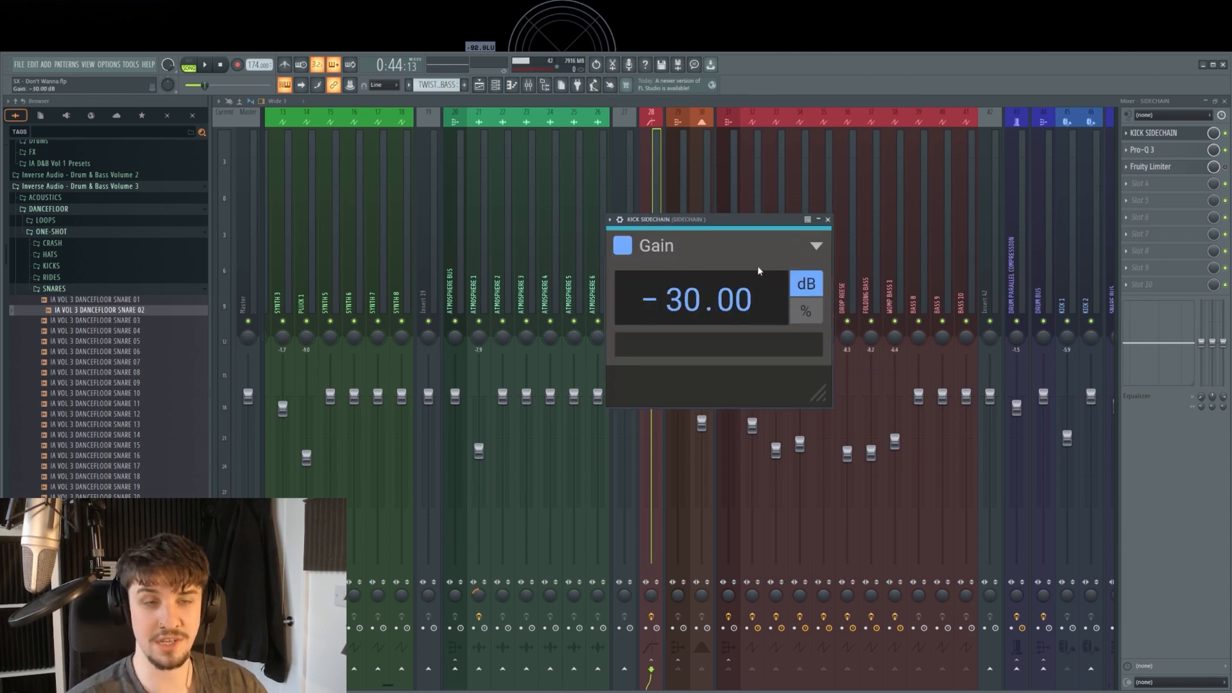
left_click_drag(783, 275, 783, 260)
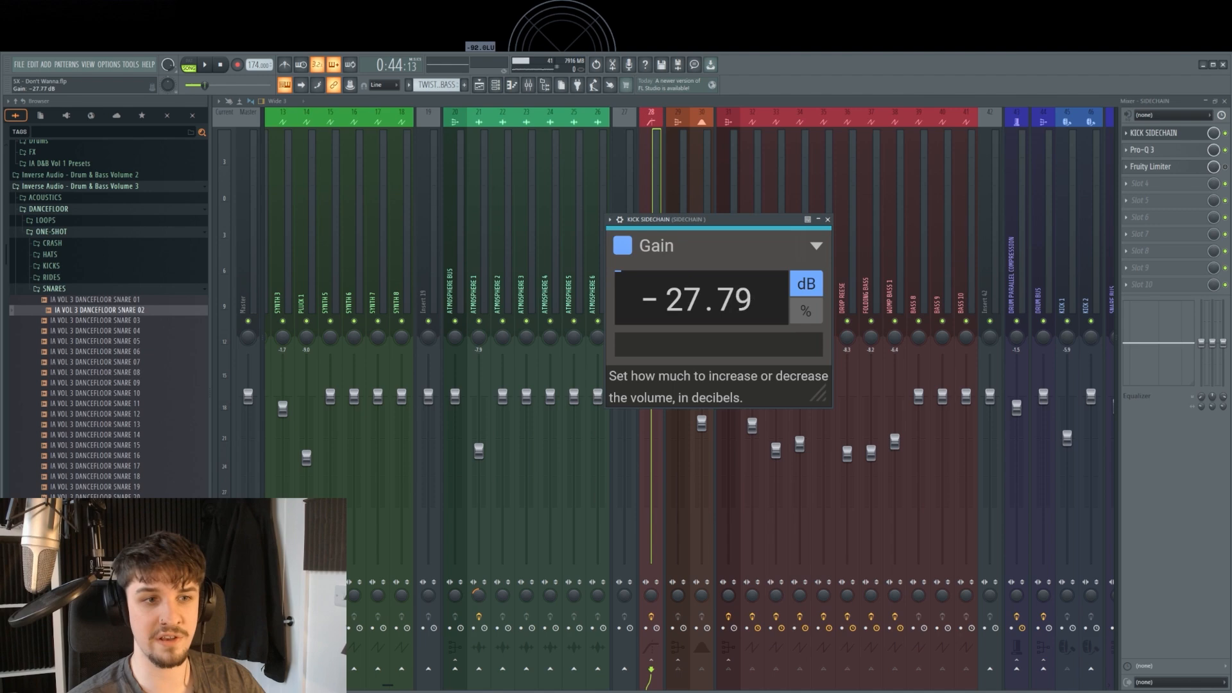
left_click(805, 310)
double_click(756, 317)
Step: Try lowering the KICK SIDECHAIN gain in percent mode to about 35%, and reset it to 100%
left_click_drag(736, 220, 862, 292)
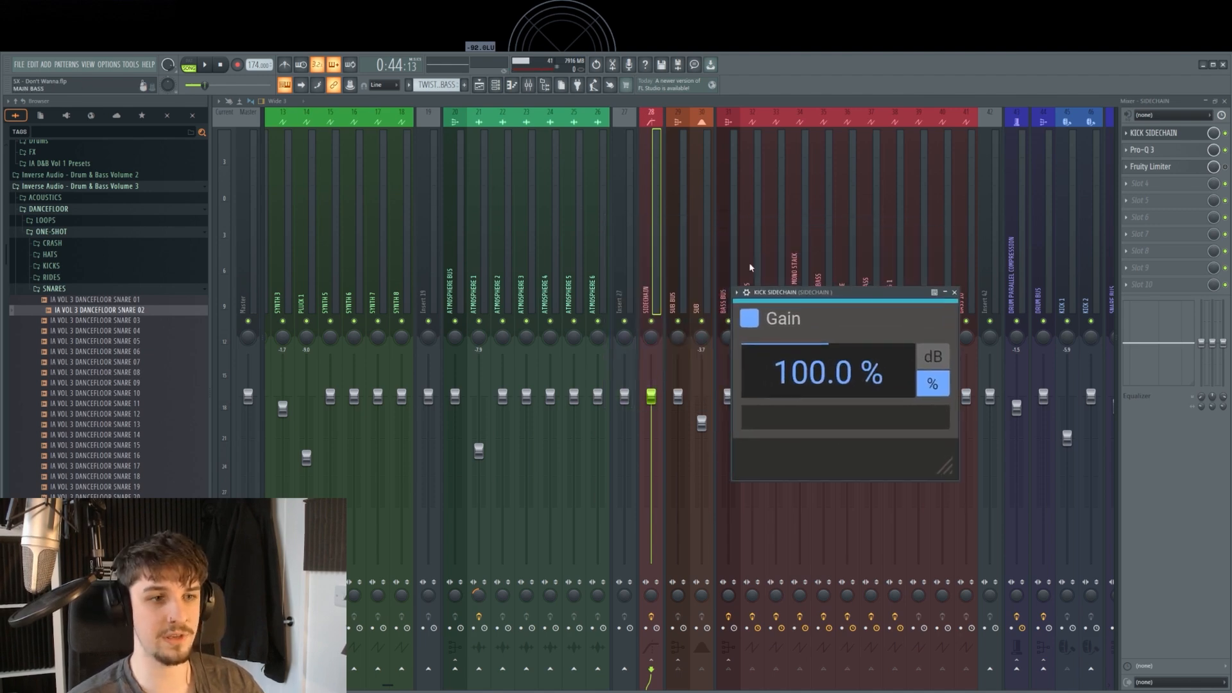
left_click_drag(859, 377, 859, 430)
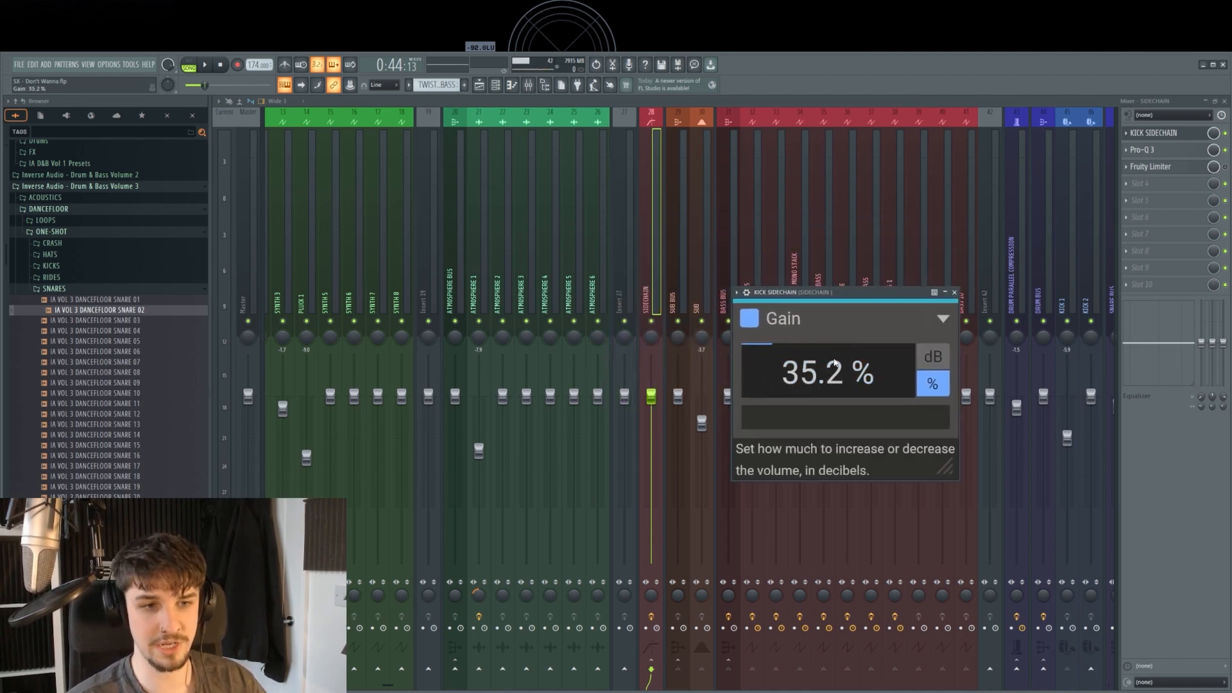
double_click(860, 376)
left_click_drag(859, 376, 859, 395)
double_click(859, 376)
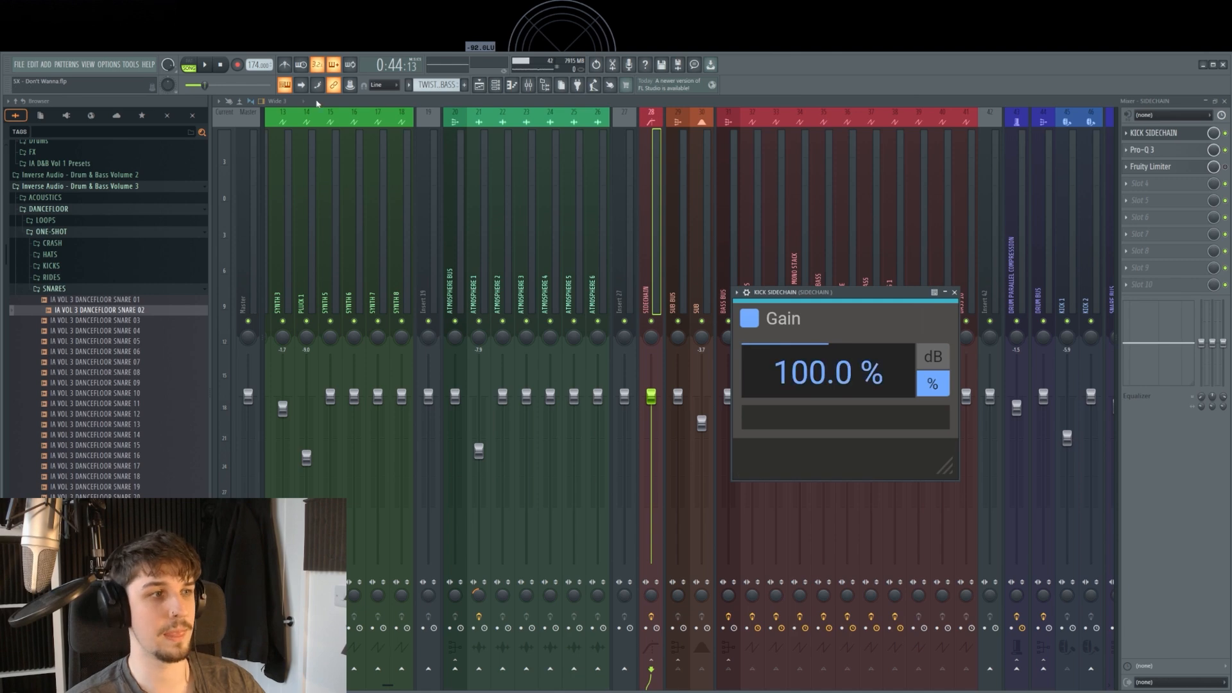
Step: Create an automation clip for the KICK SIDECHAIN gain, starting at the minimum with a point restoring the level at the first kick clip's end
left_click(350, 93)
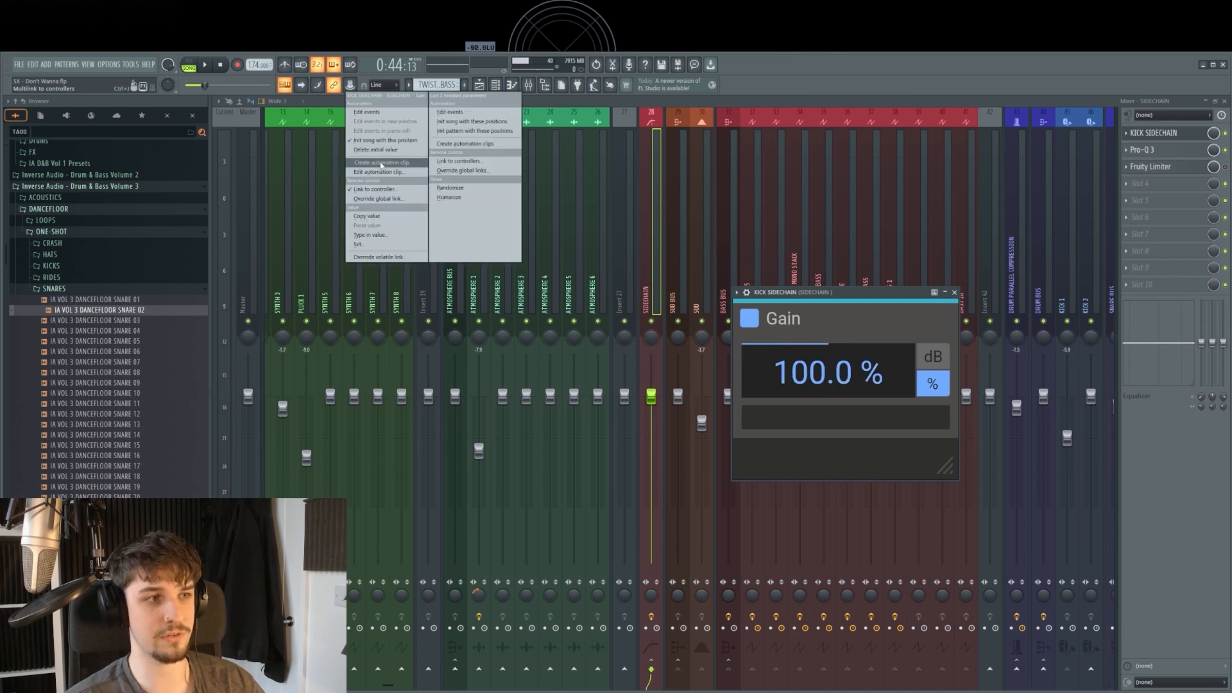
left_click(380, 165)
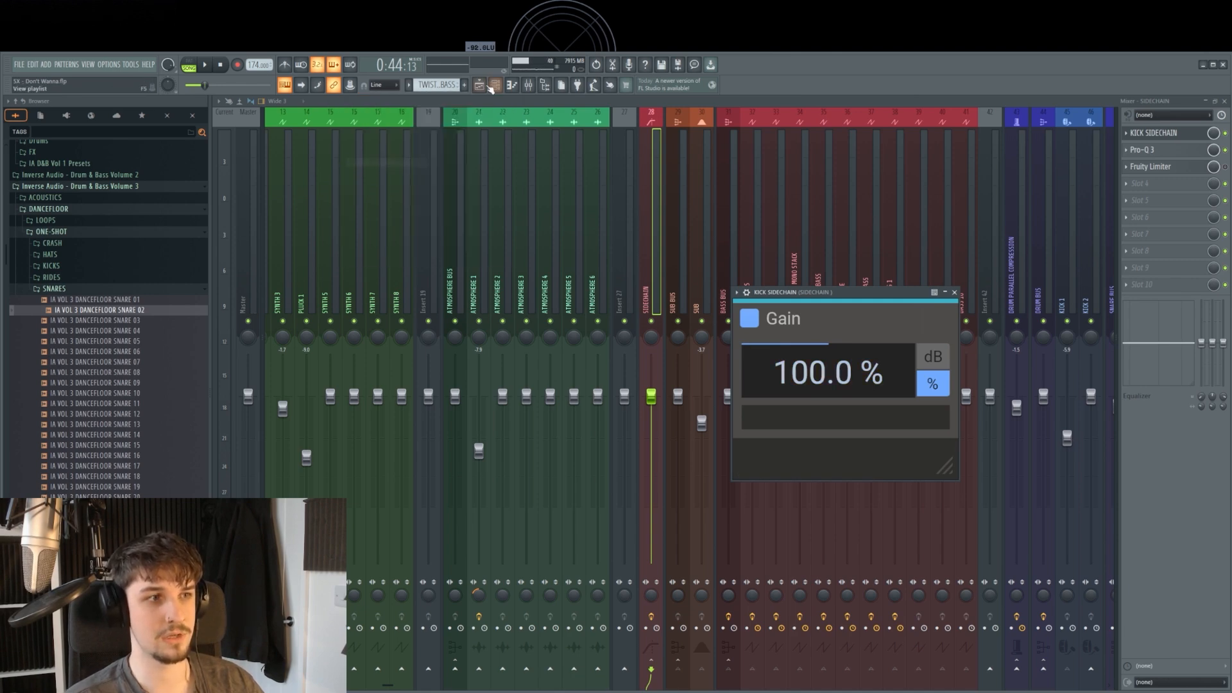
scroll(627, 397, "up", 3, "alt")
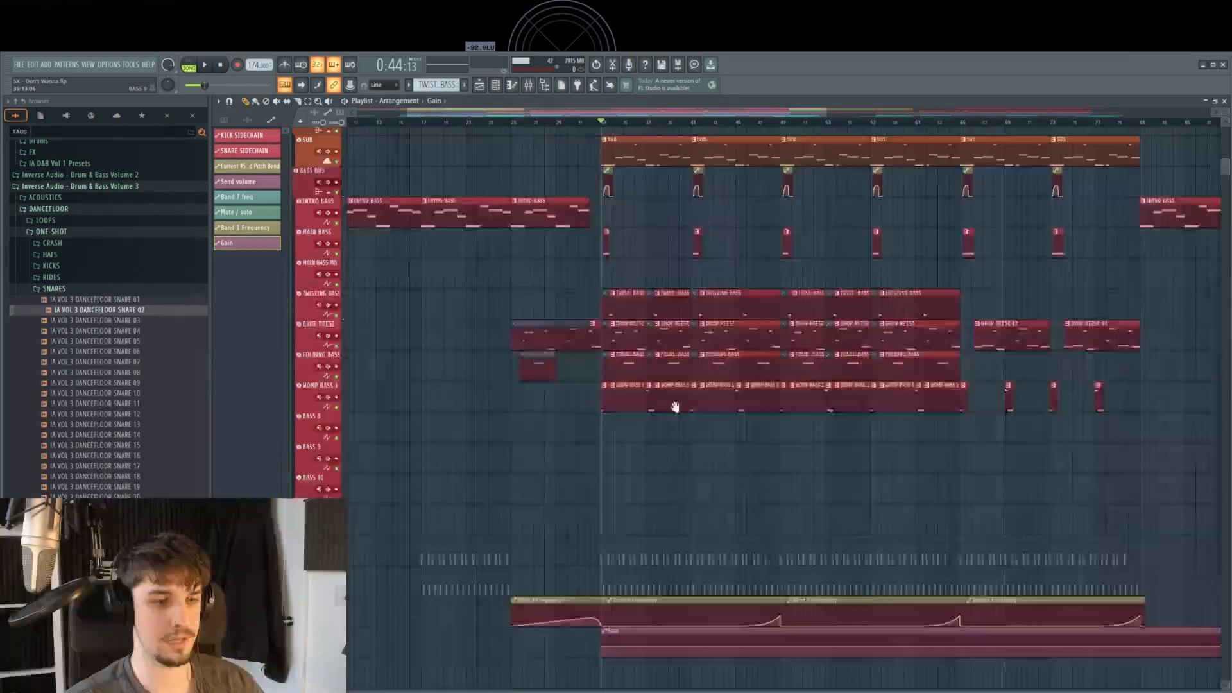
scroll(673, 407, "down", 3)
scroll(636, 421, "up", 4, "ctrl")
scroll(575, 454, "up", 3, "ctrl")
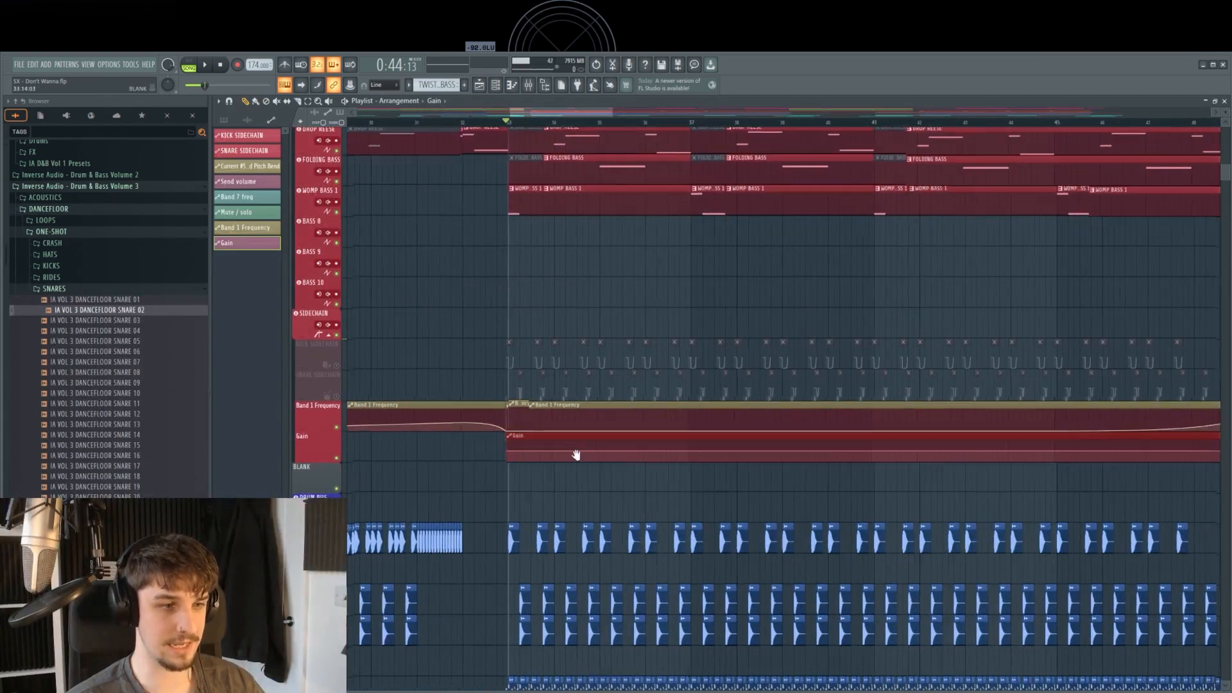
scroll(578, 453, "up", 3, "ctrl")
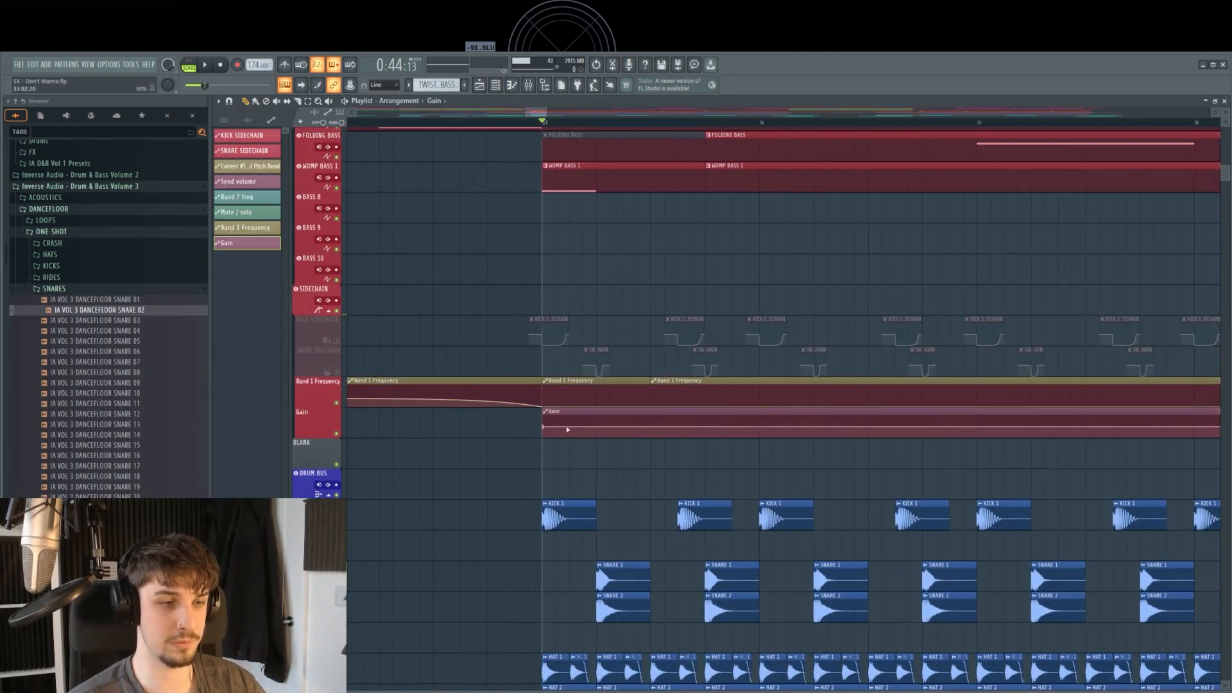
left_click_drag(544, 427, 596, 427)
right_click(598, 417)
Step: Audition the gain dip with and without the KICK 1 track muted, and undo the mute and the curve's tension
key("space")
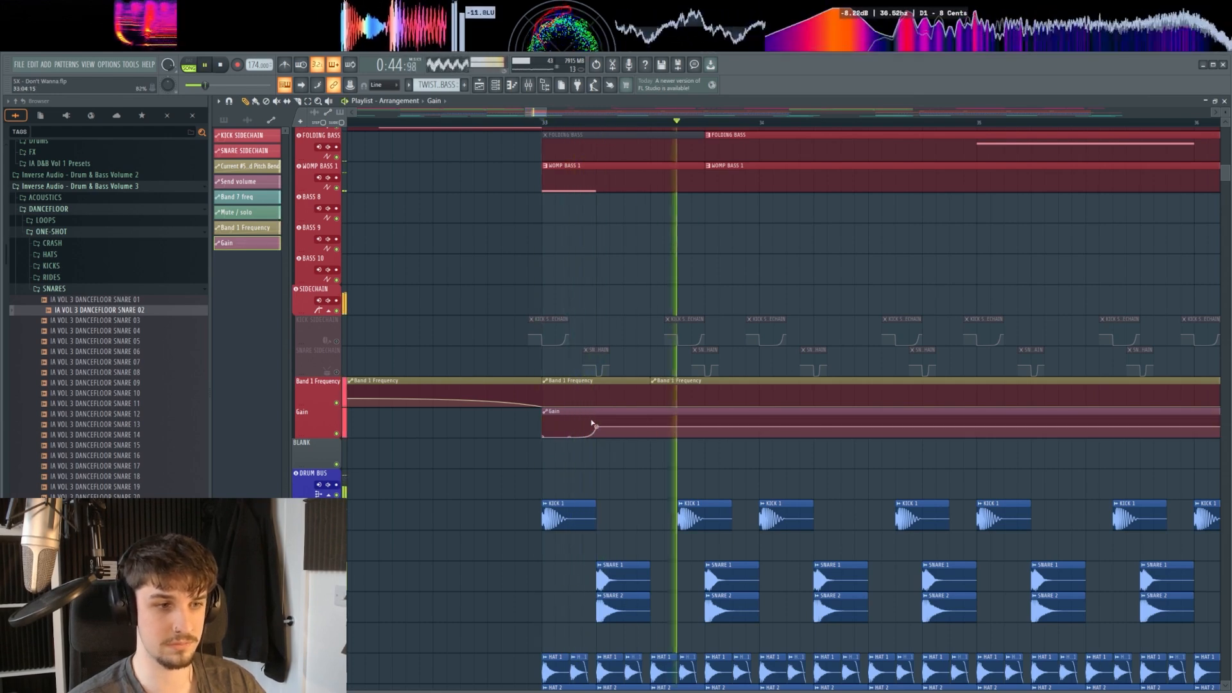
left_click(347, 525)
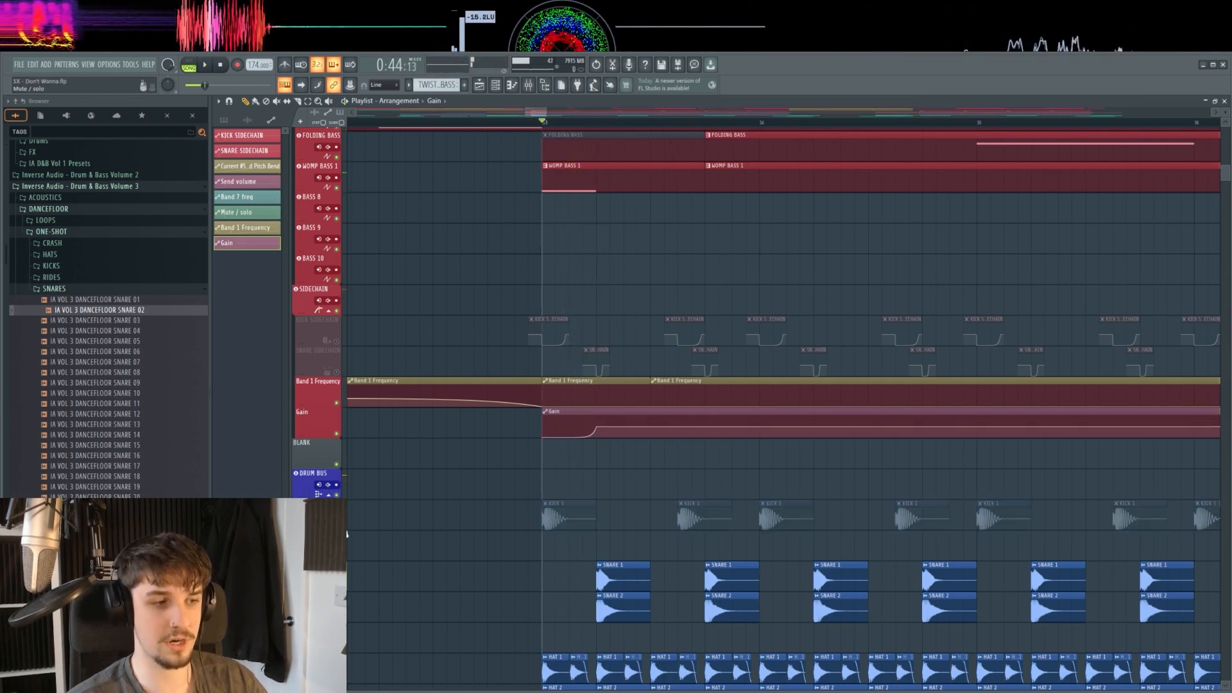
key("space")
key("space")
key("ctrl+z")
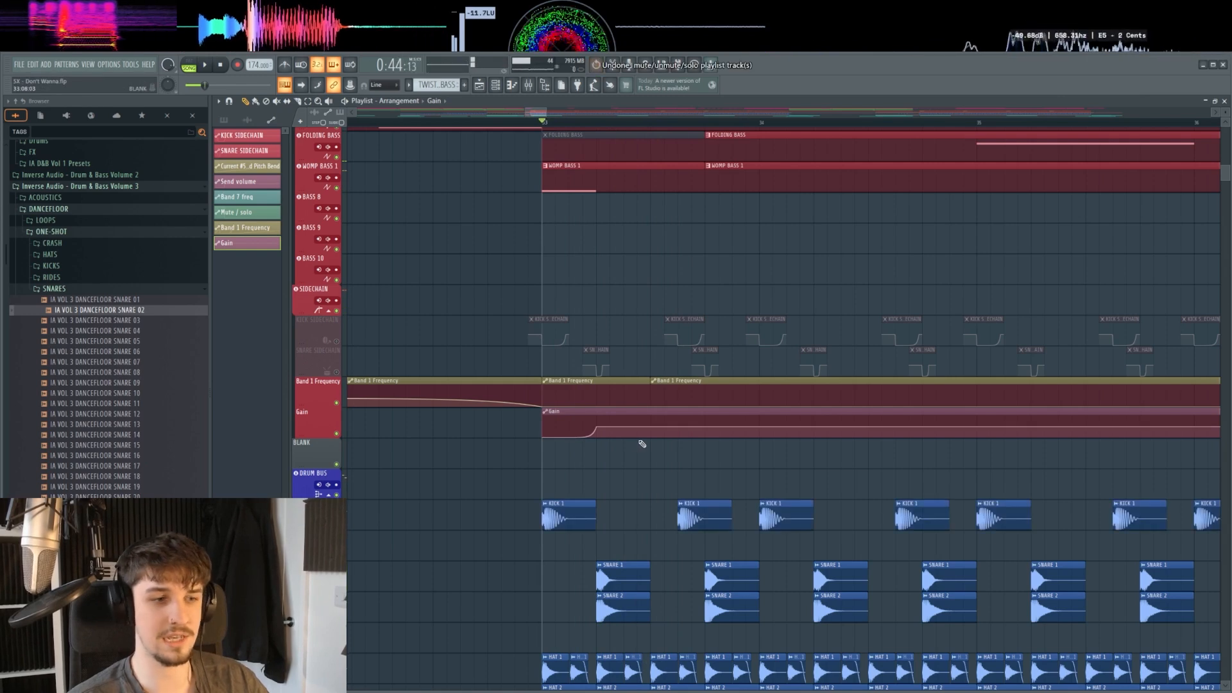
key("ctrl+z")
Step: Move the Gain clip's second point earlier to where the first kick's waveform fades out, checking it against the kick overlaid on the clip
scroll(571, 429, "up", 3)
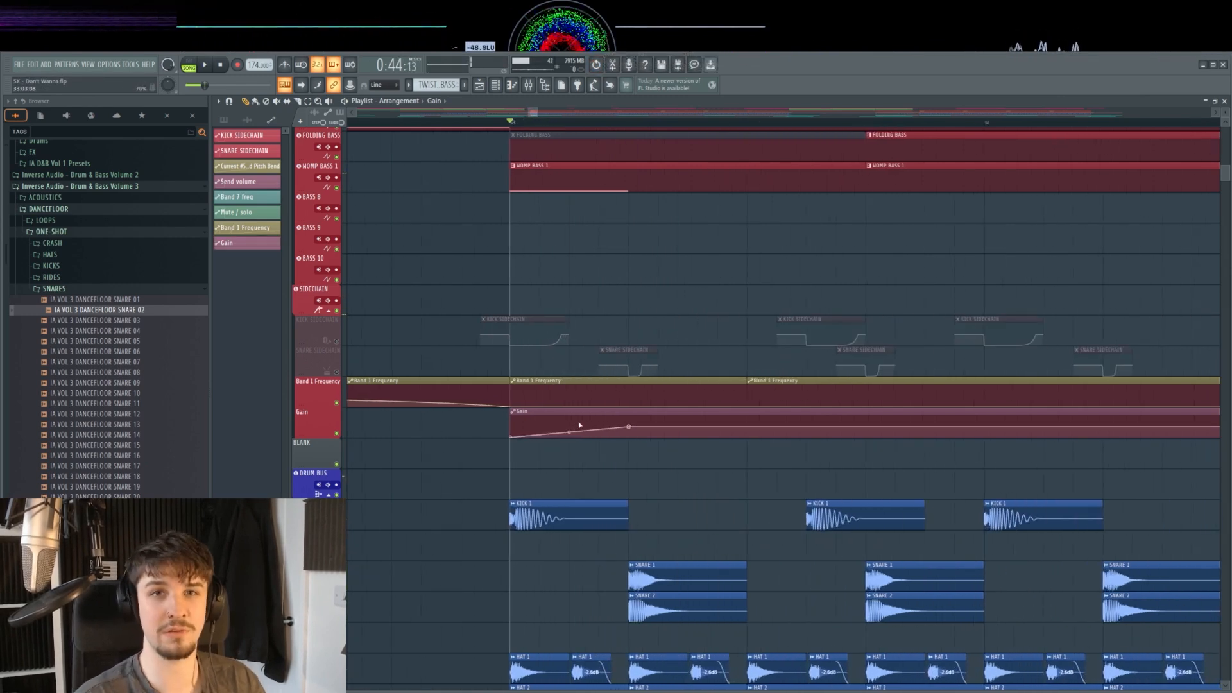
scroll(589, 454, "up", 5)
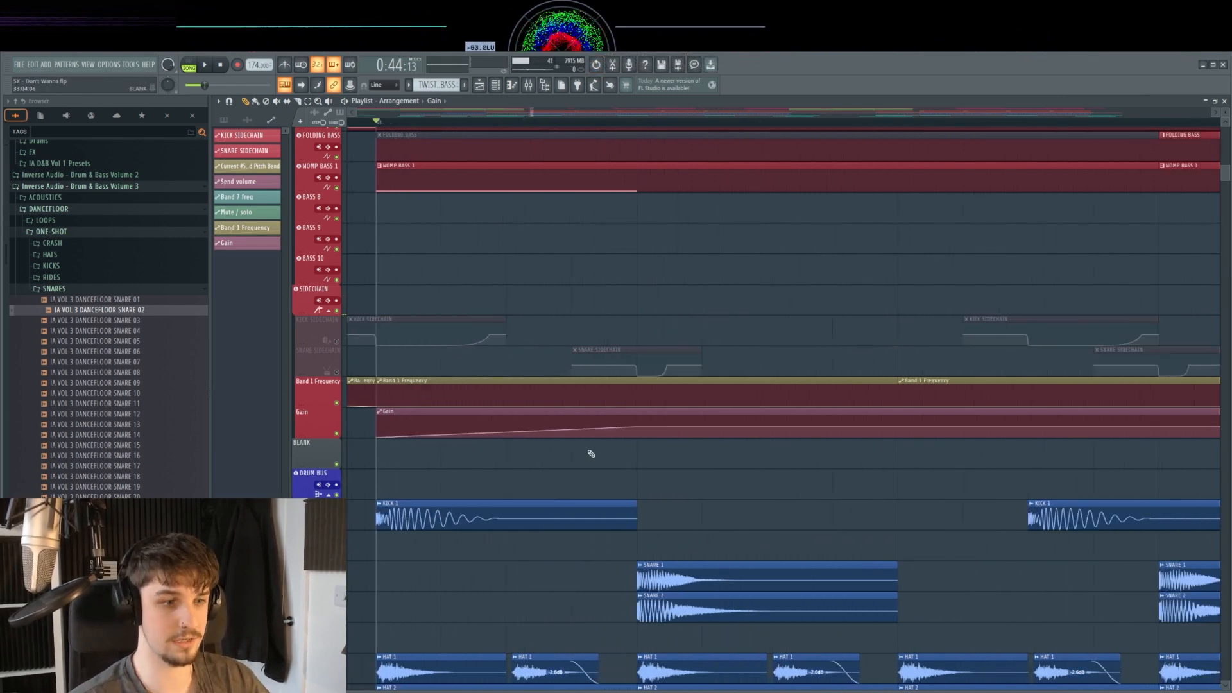
scroll(773, 455, "up", 3)
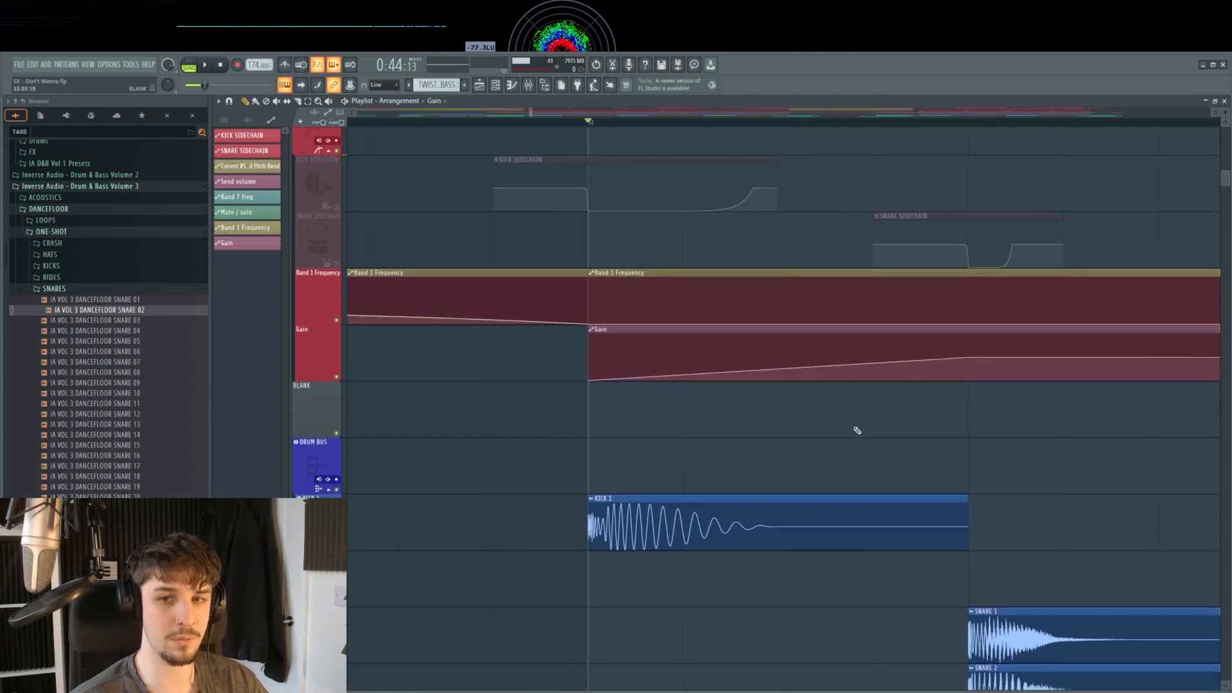
left_click_drag(1000, 341, 798, 339)
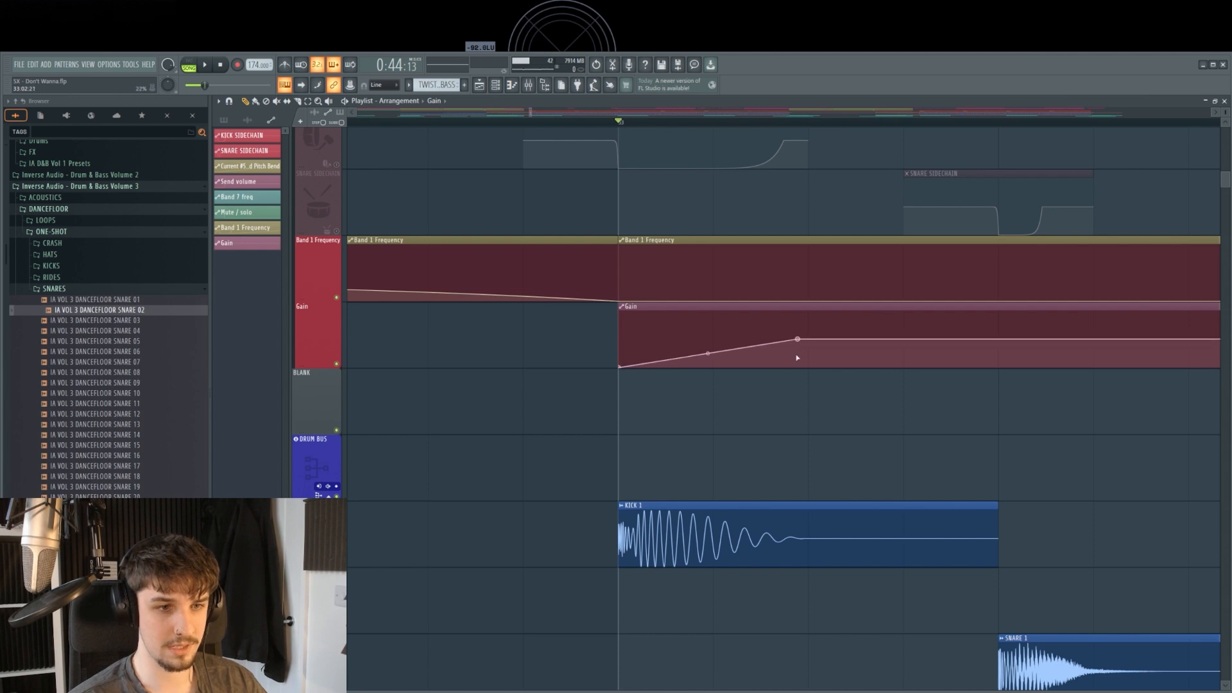
left_click_drag(782, 512, 782, 313)
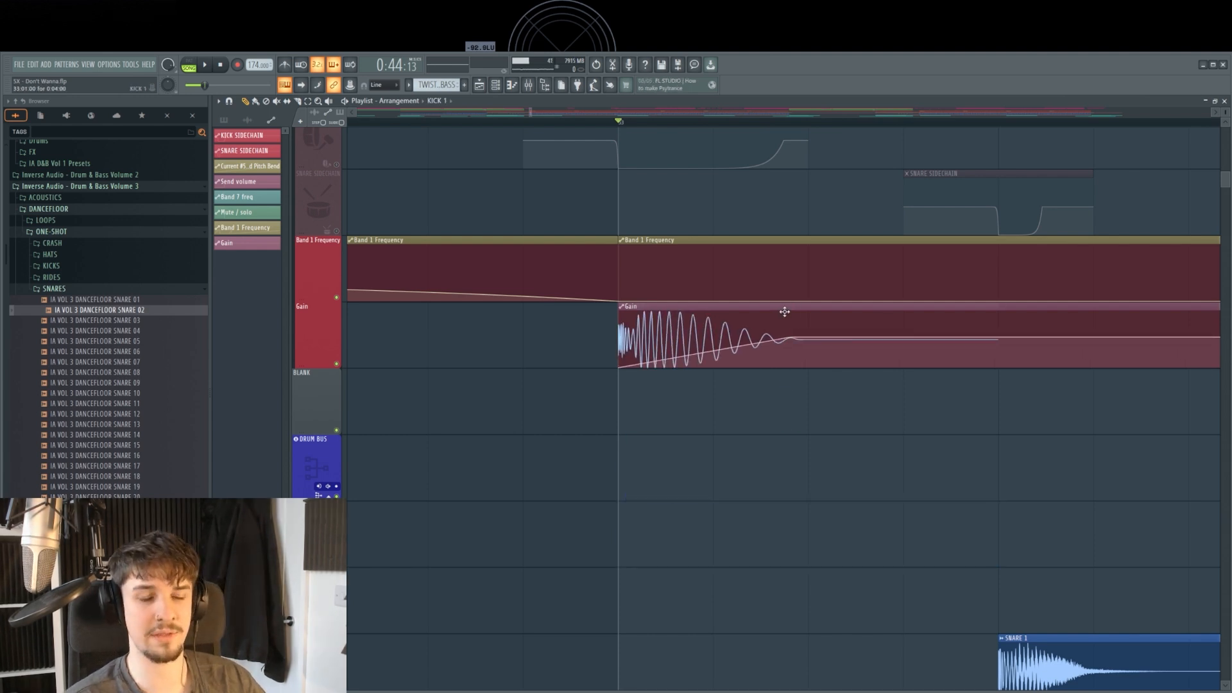
left_click_drag(786, 360, 781, 552)
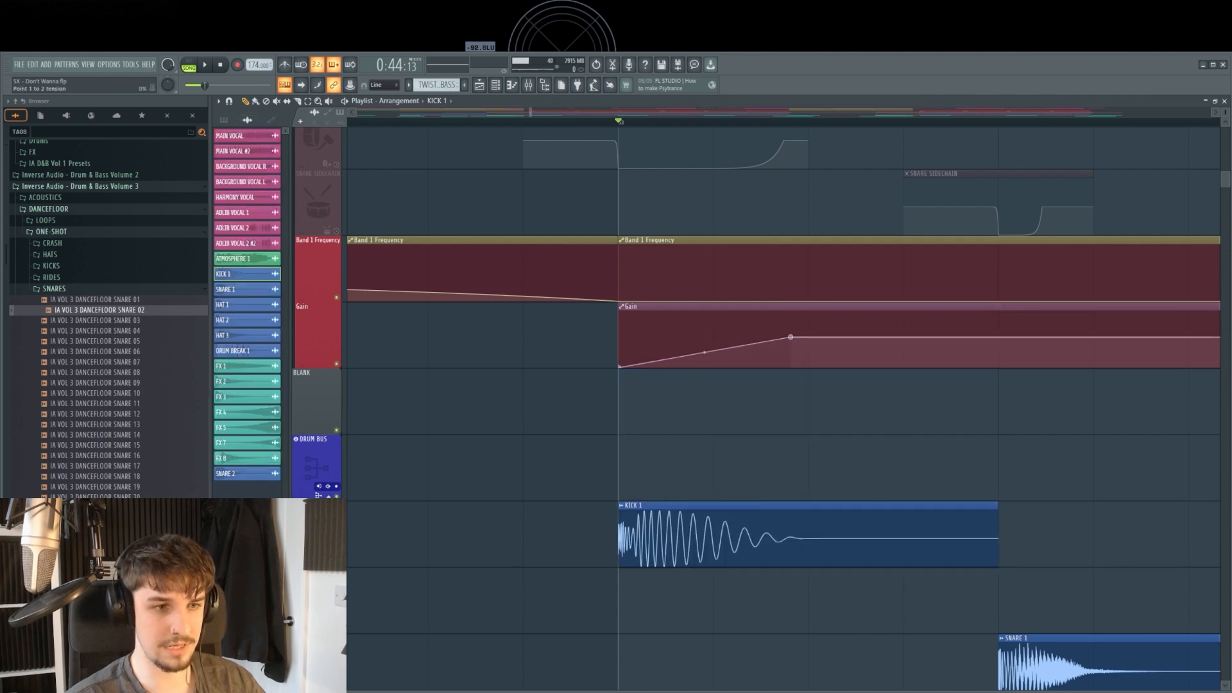
Step: Bend the Gain clip's rising segment so the level stays low and recovers steeply at the kick's tail, and audition it
left_click_drag(704, 367, 705, 379)
key("space")
left_click_drag(847, 429, 701, 441)
scroll(753, 413, "down", 2)
scroll(697, 446, "down", 2)
key("space")
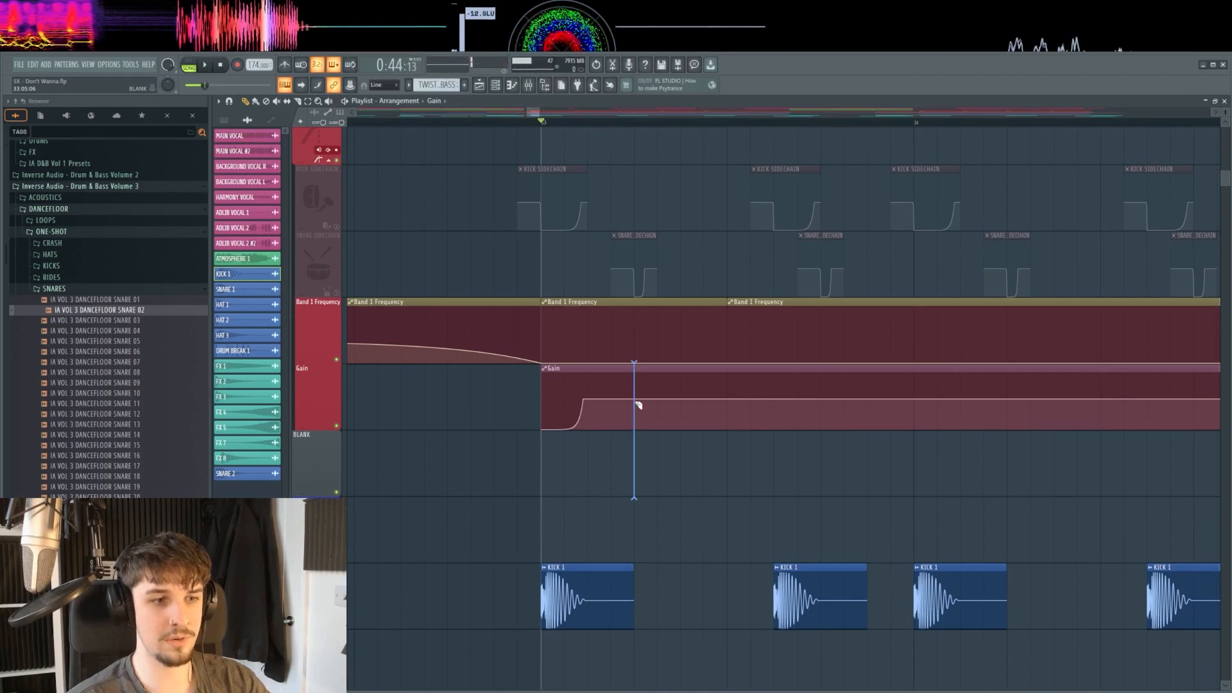
Step: Slice the Gain clip shortly after its level recovers on the first kick and delete the remaining pieces
left_click_drag(610, 443, 610, 378)
right_click(668, 377)
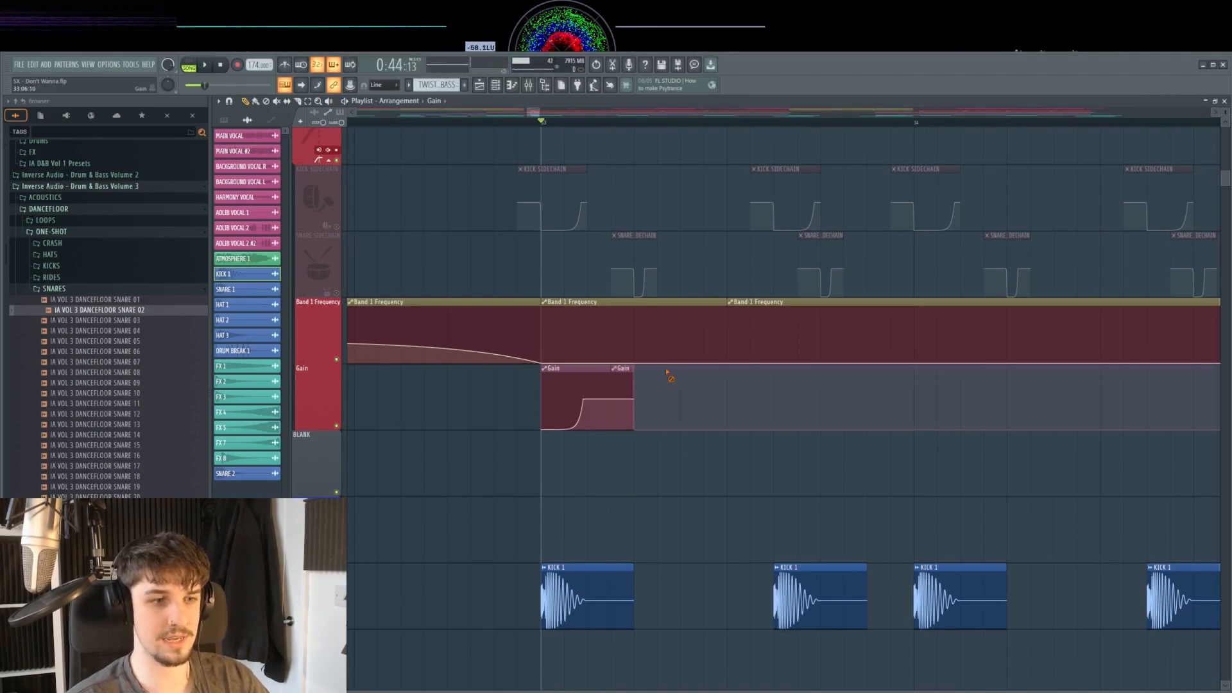
right_click(661, 349)
key("ctrl+z")
right_click(674, 368)
right_click(622, 368)
Step: Place a copy of the trimmed Gain clip at the start of the second kick
left_click(600, 367)
left_click_drag(717, 369, 803, 379)
Step: Select the first bar of the drop, bar 33, in the playlist
scroll(816, 378, "down", 4)
scroll(822, 379, "down", 3)
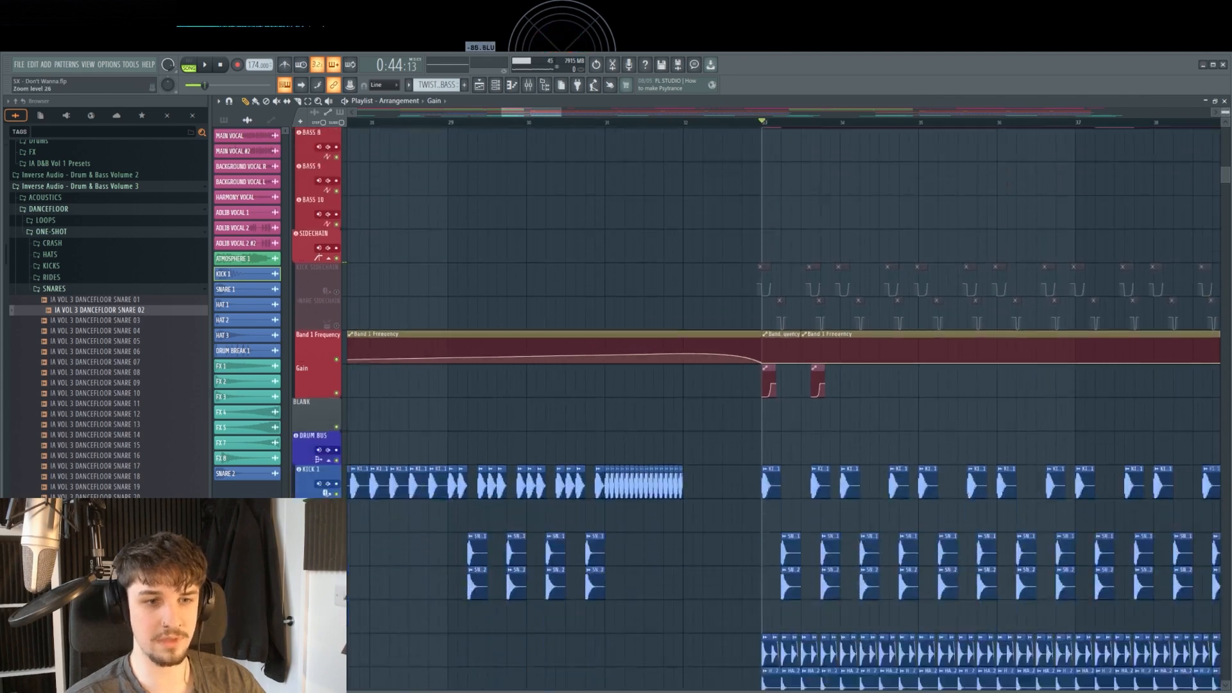
left_click_drag(899, 383, 740, 401)
scroll(741, 399, "down", 1)
scroll(753, 192, "down", 3)
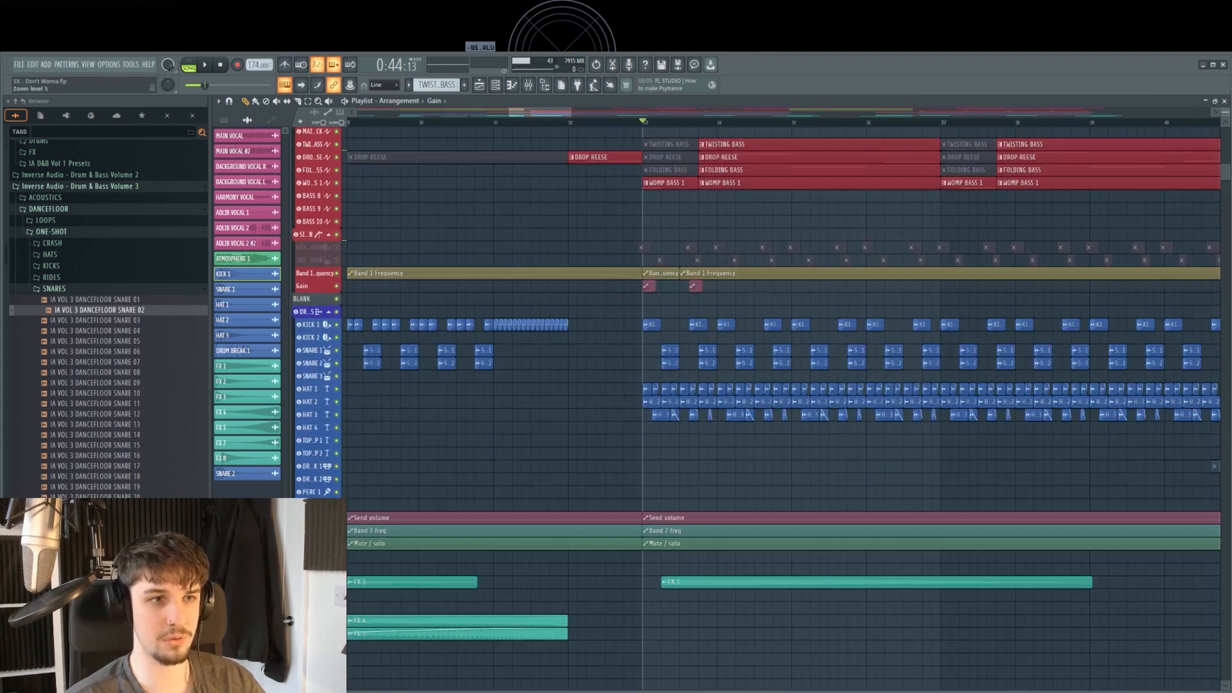
scroll(747, 220, "up", 3)
left_click_drag(752, 253, 672, 300)
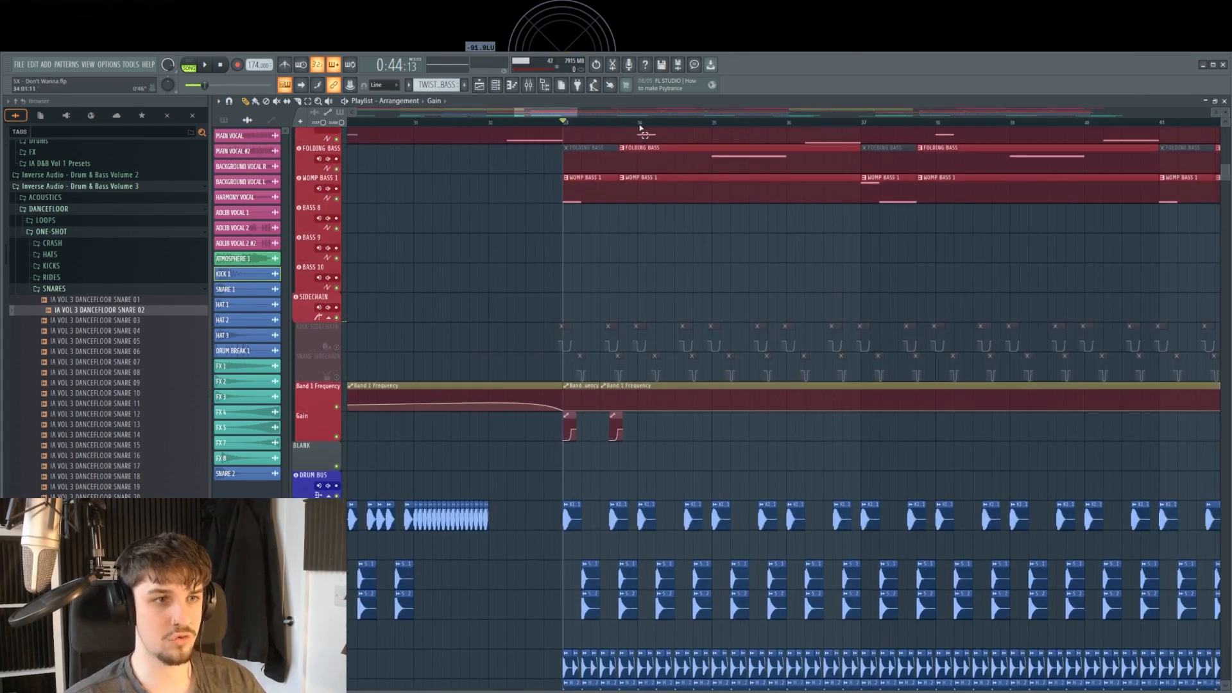
left_click_drag(640, 128, 575, 135)
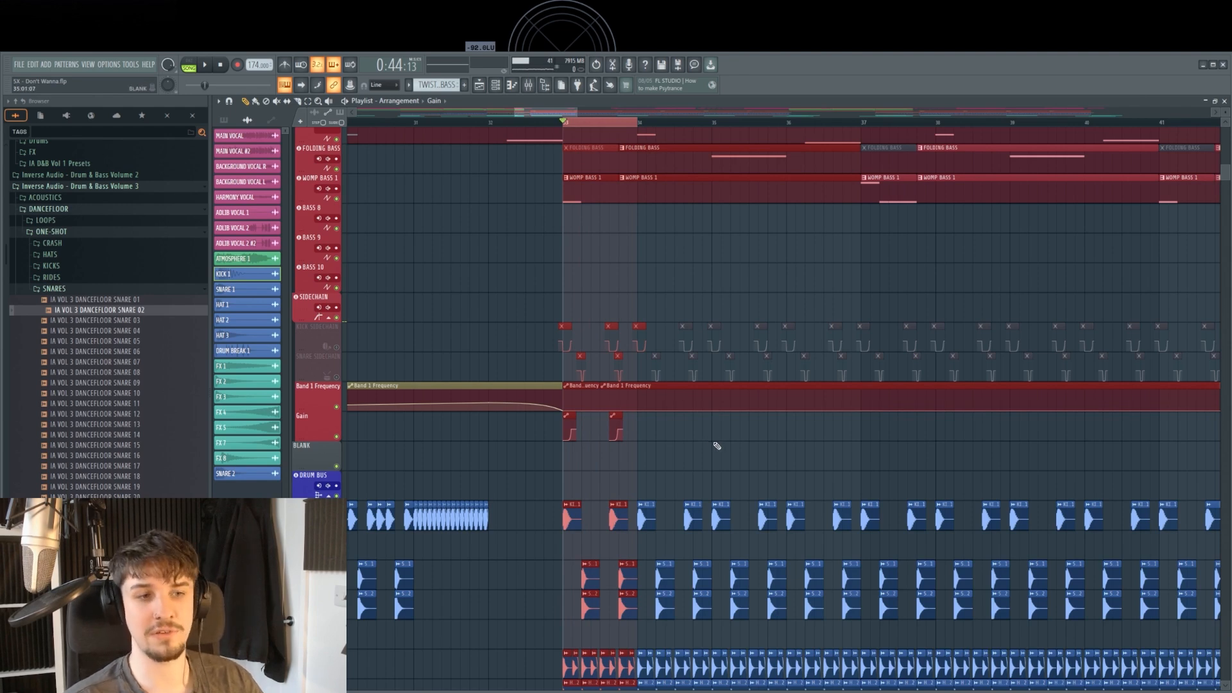
Step: Repeat bar 33's Gain clips bar by bar through the drop until just before bar 79
right_click(593, 279)
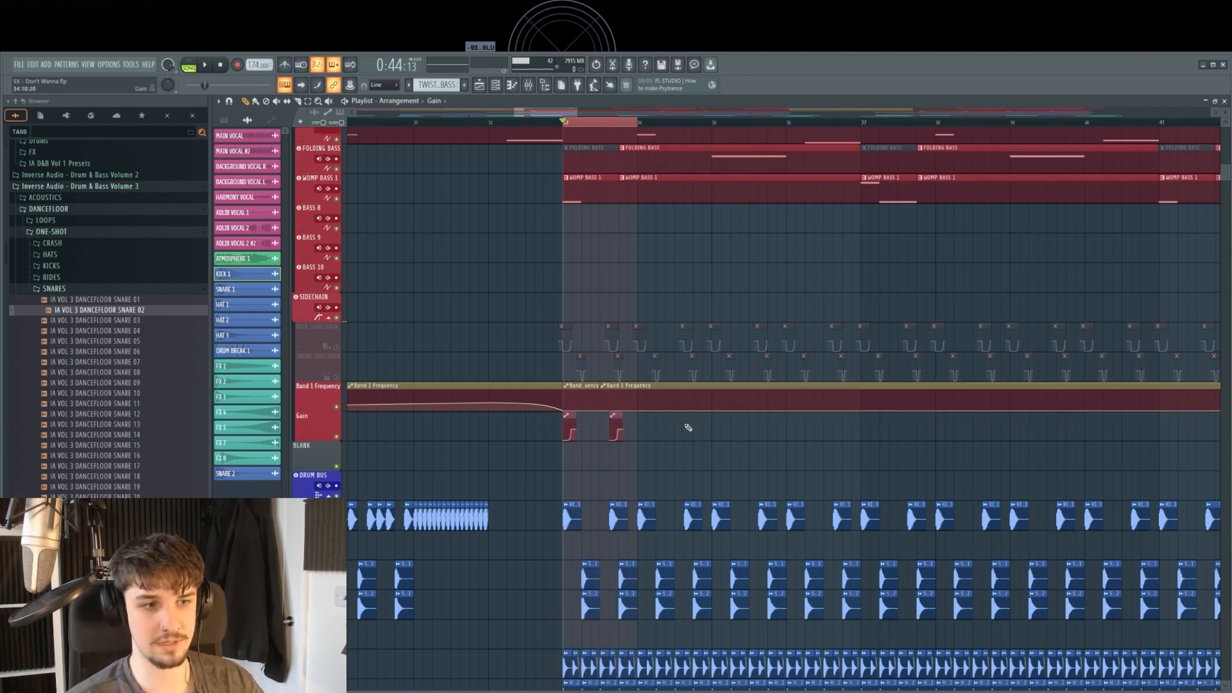
left_click_drag(710, 413, 461, 447)
scroll(762, 452, "down", 3, "ctrl")
left_click_drag(691, 443, 490, 437)
scroll(644, 438, "down", 2, "alt")
scroll(647, 441, "down", 2, "ctrl")
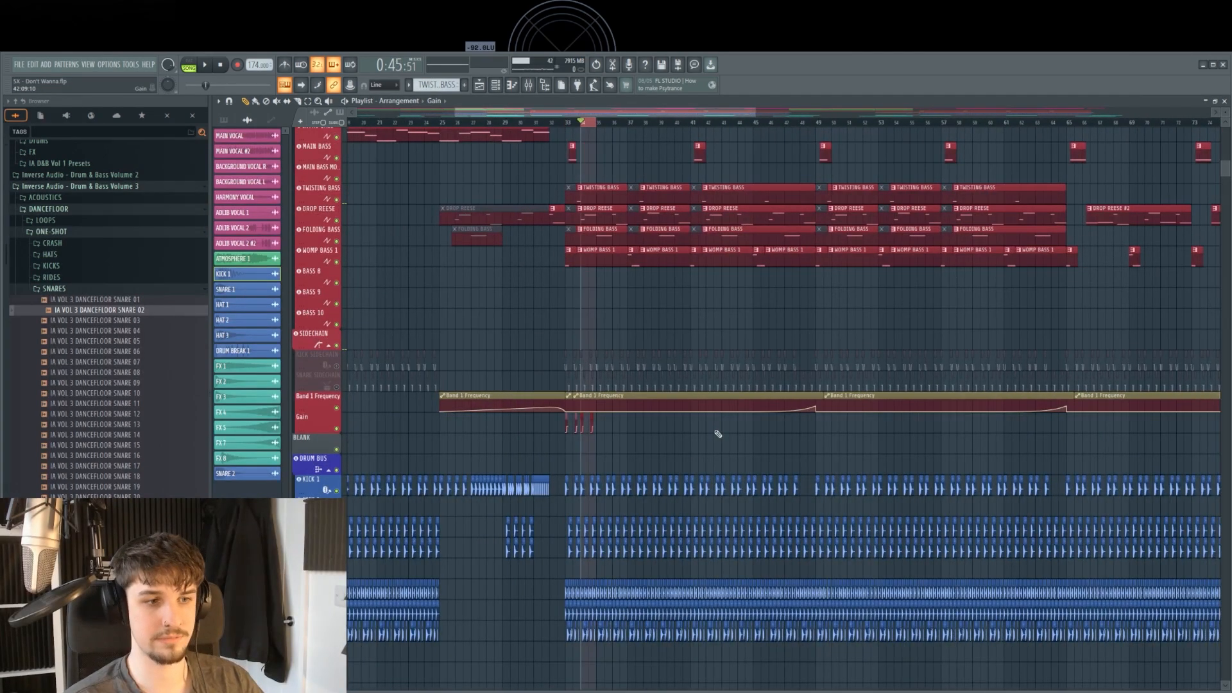
key("ctrl+b")
key("ctrl+b")
key("ctrl+b")
key("ctrl+b")
key("ctrl+b")
key("ctrl+b")
key("ctrl+b")
key("ctrl+b")
key("ctrl+b")
key("ctrl+b")
key("ctrl+b")
key("ctrl+b")
key("ctrl+b")
key("ctrl+b")
key("ctrl+b")
key("ctrl+b")
key("ctrl+b")
key("ctrl+b")
key("ctrl+b")
key("ctrl+b")
left_click_drag(1018, 433, 649, 426)
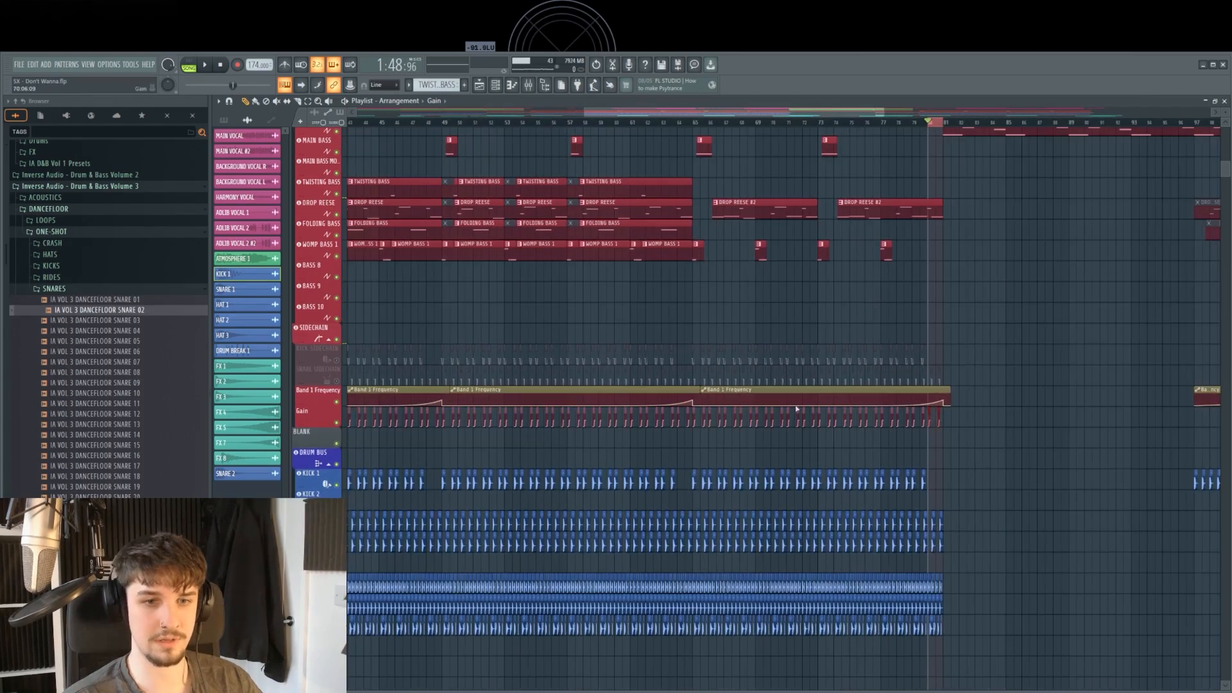
left_click_drag(385, 338, 682, 327)
scroll(683, 327, "up", 2, "ctrl")
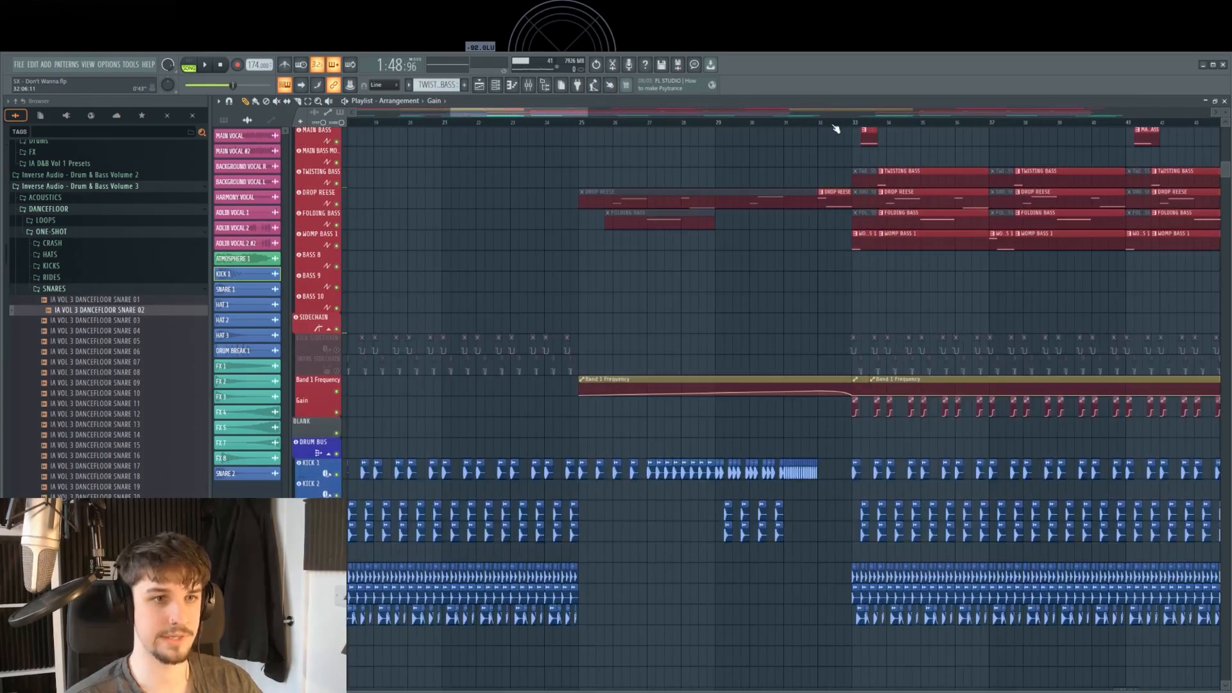
Step: Audition the start of the drop with the Gain clips under every kick
key("space")
left_click_drag(896, 315, 731, 355)
scroll(731, 355, "up", 2, "ctrl")
scroll(749, 371, "up", 1, "alt")
left_click_drag(725, 437, 656, 388)
scroll(674, 359, "up", 1, "ctrl")
key("space")
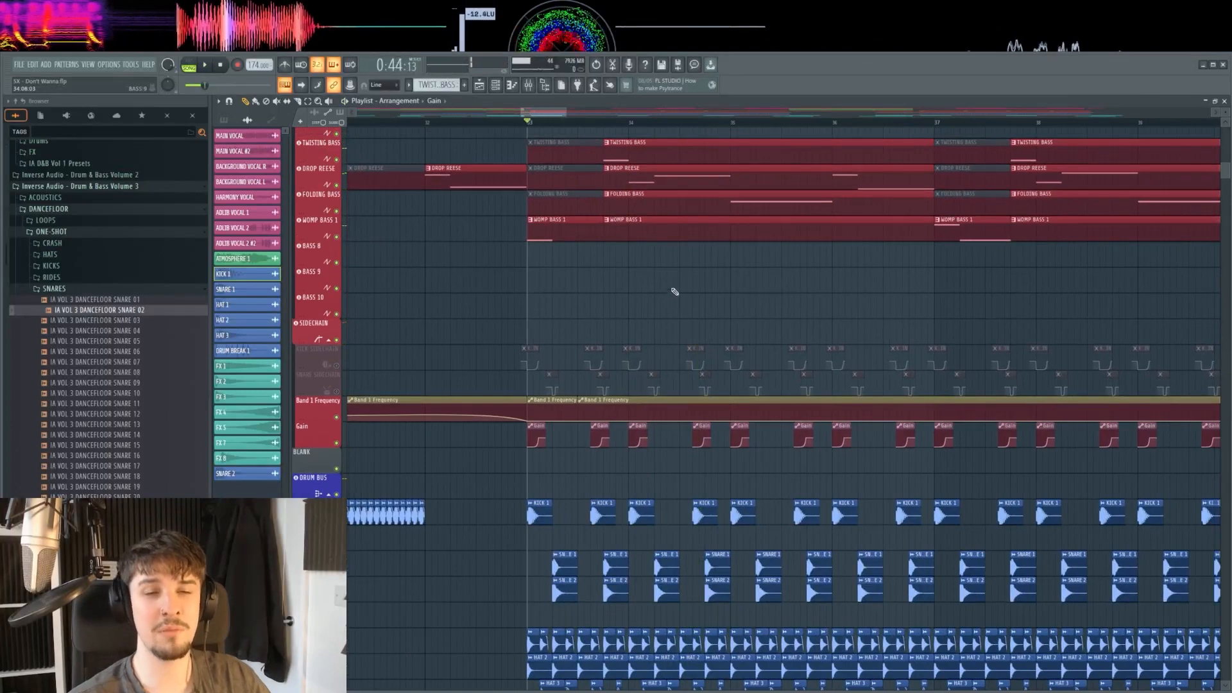
Step: Copy the value of the first Gain clip's point where the level has recovered after the kick
scroll(526, 368, "up", 5, "ctrl")
scroll(578, 417, "up", 1, "alt")
right_click(628, 471)
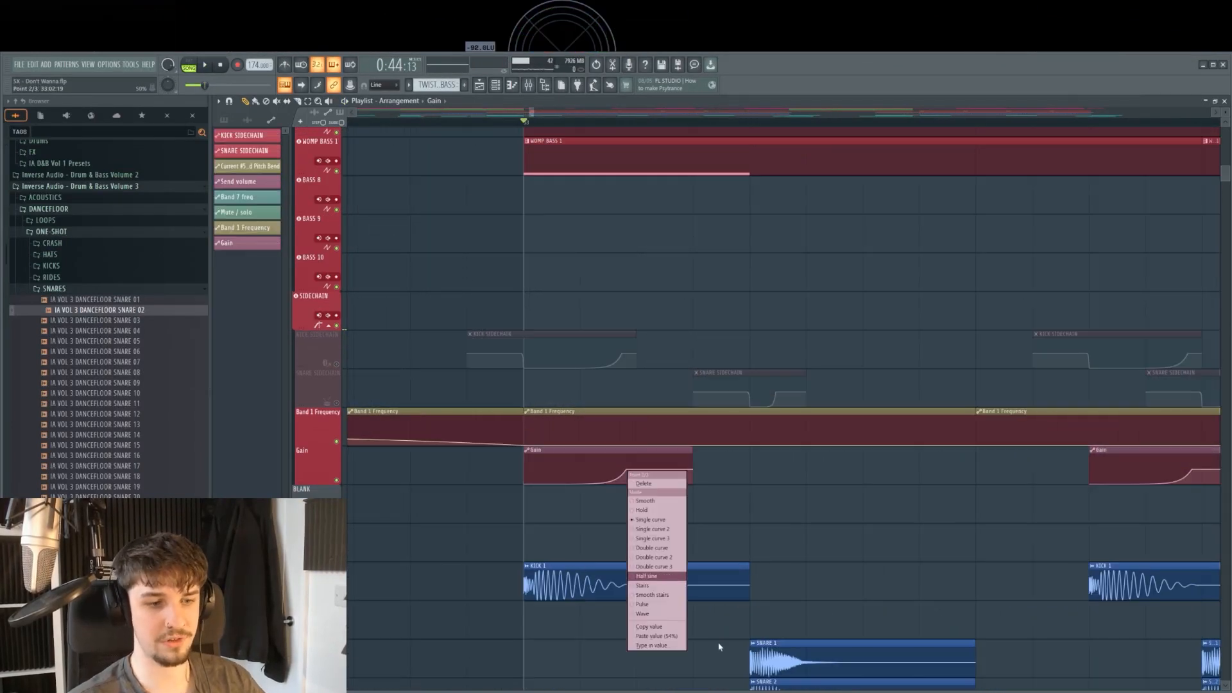
left_click(655, 628)
right_click(629, 471)
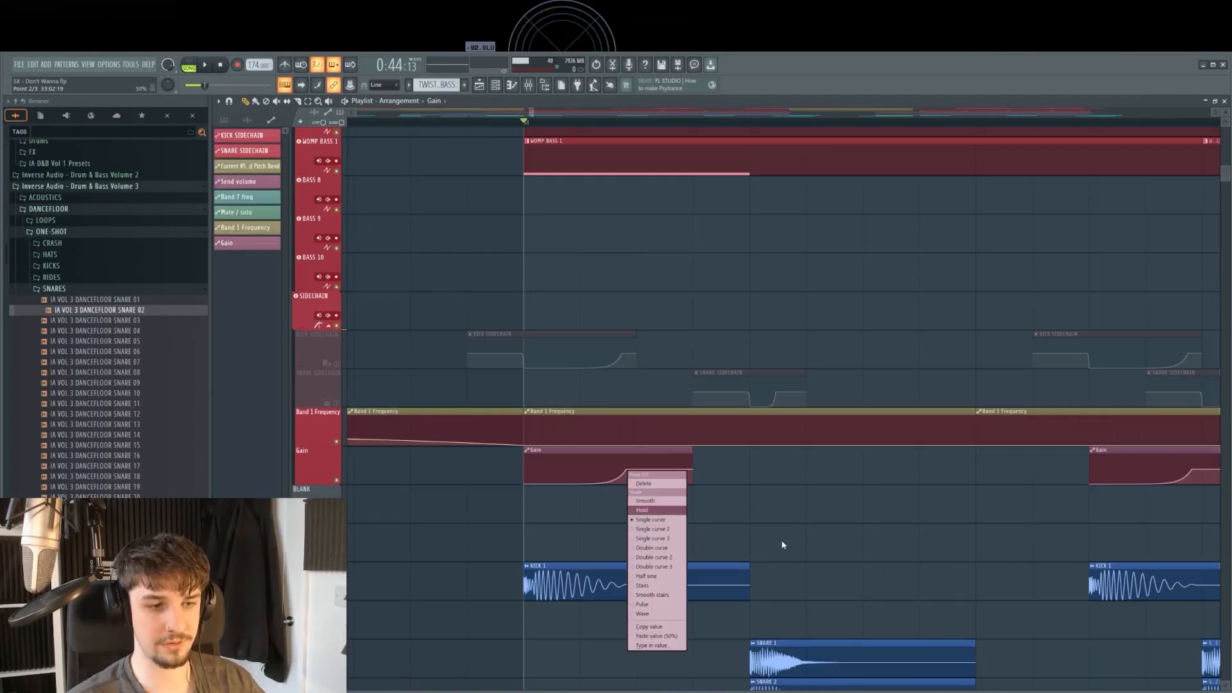
left_click(781, 544)
scroll(608, 523, "up", 1, "alt")
scroll(638, 503, "up", 1, "ctrl")
scroll(700, 394, "up", 2, "alt")
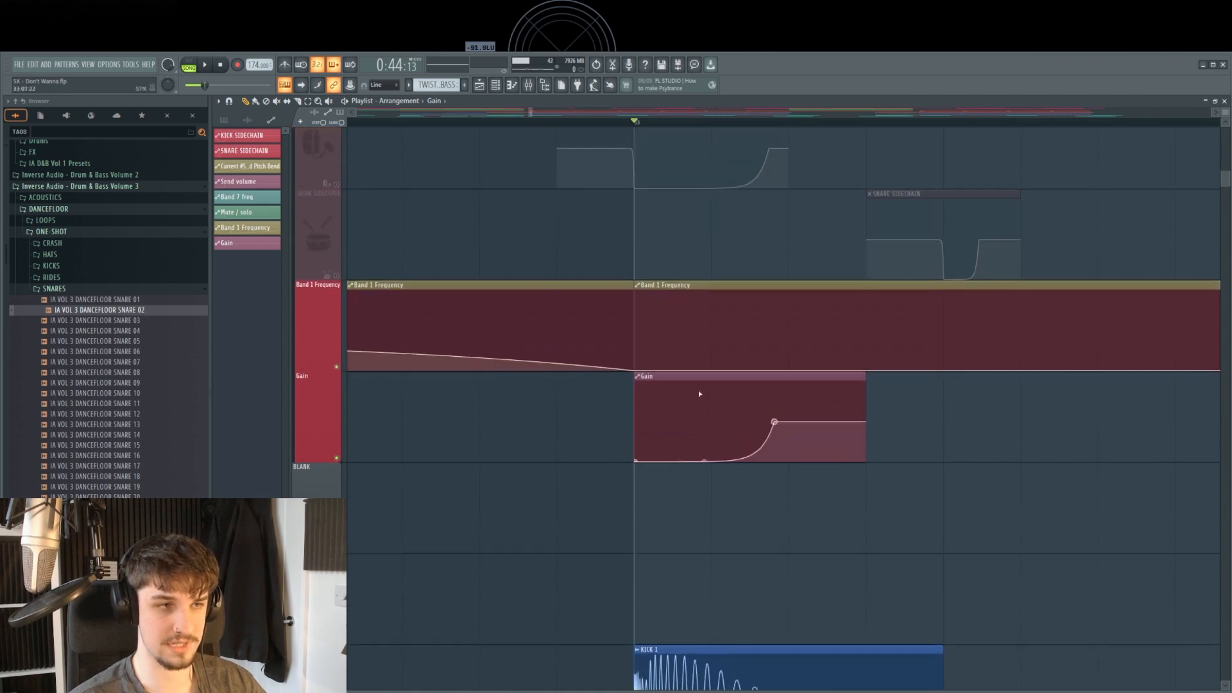
Step: Check the KICK SIDECHAIN gain plugin on the SIDECHAIN mixer track and return to the playlist
left_click(528, 85)
left_click(1174, 132)
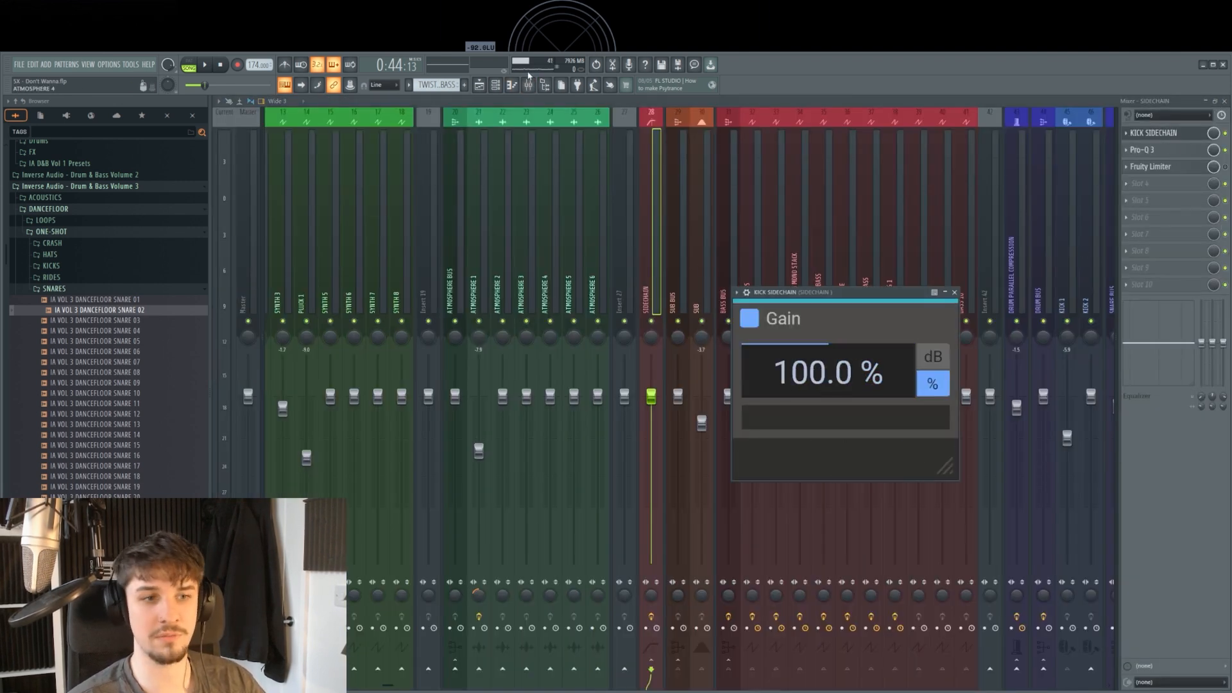
left_click(479, 84)
Step: Move the first Gain clip earlier so it starts ahead of the kick, aligned with the KICK SIDECHAIN clip above
scroll(712, 475, "down", 2, "ctrl")
mouse_move(743, 473)
left_mouse_down()
mouse_move(748, 495)
mouse_move(737, 485)
left_mouse_up()
scroll(744, 449, "down", 2, "ctrl")
left_click_drag(753, 443, 729, 462)
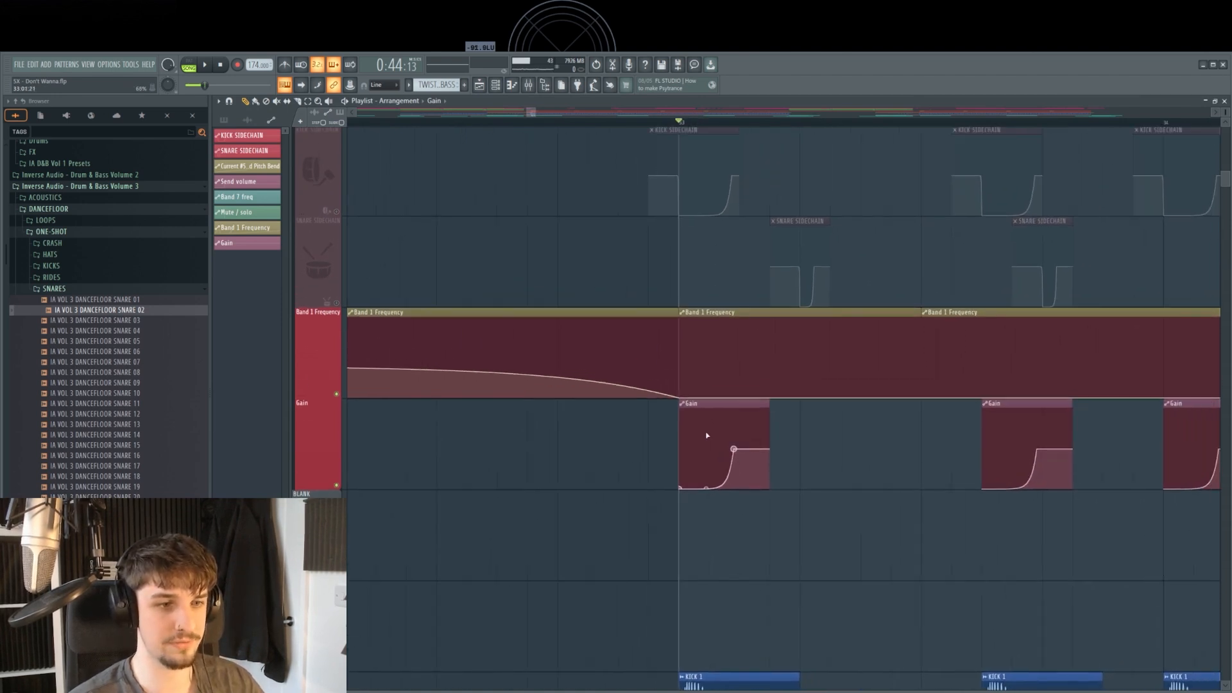
scroll(707, 434, "up", 2, "ctrl")
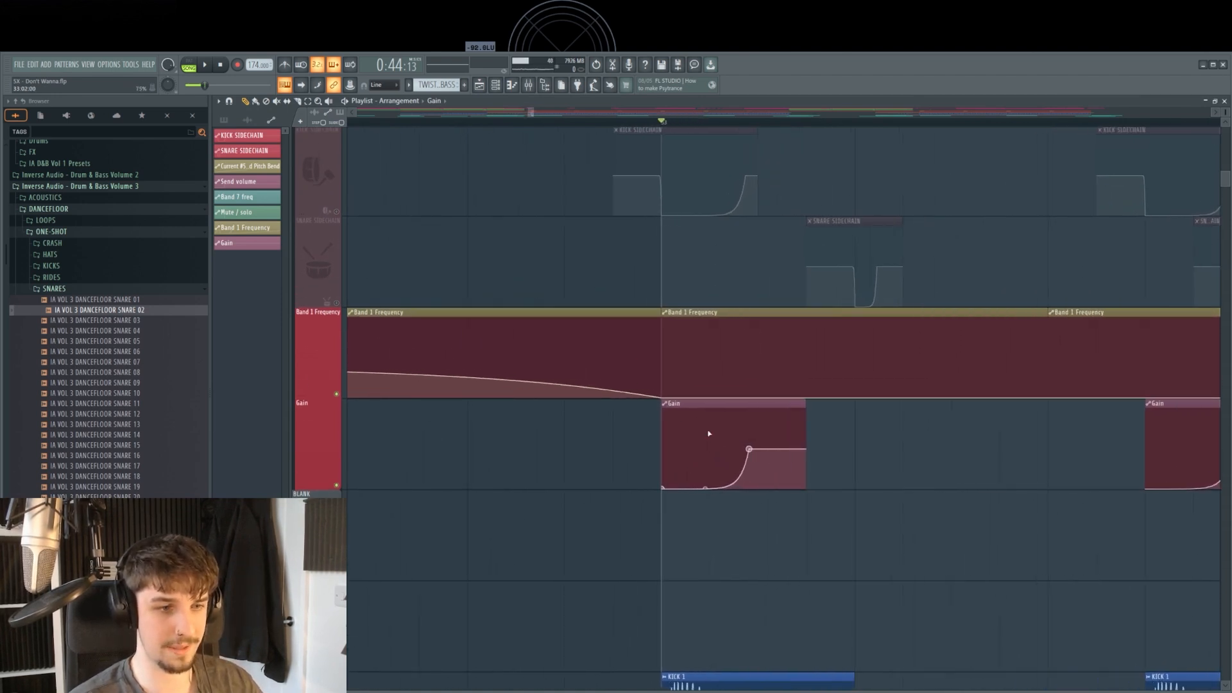
left_click_drag(713, 405, 665, 408)
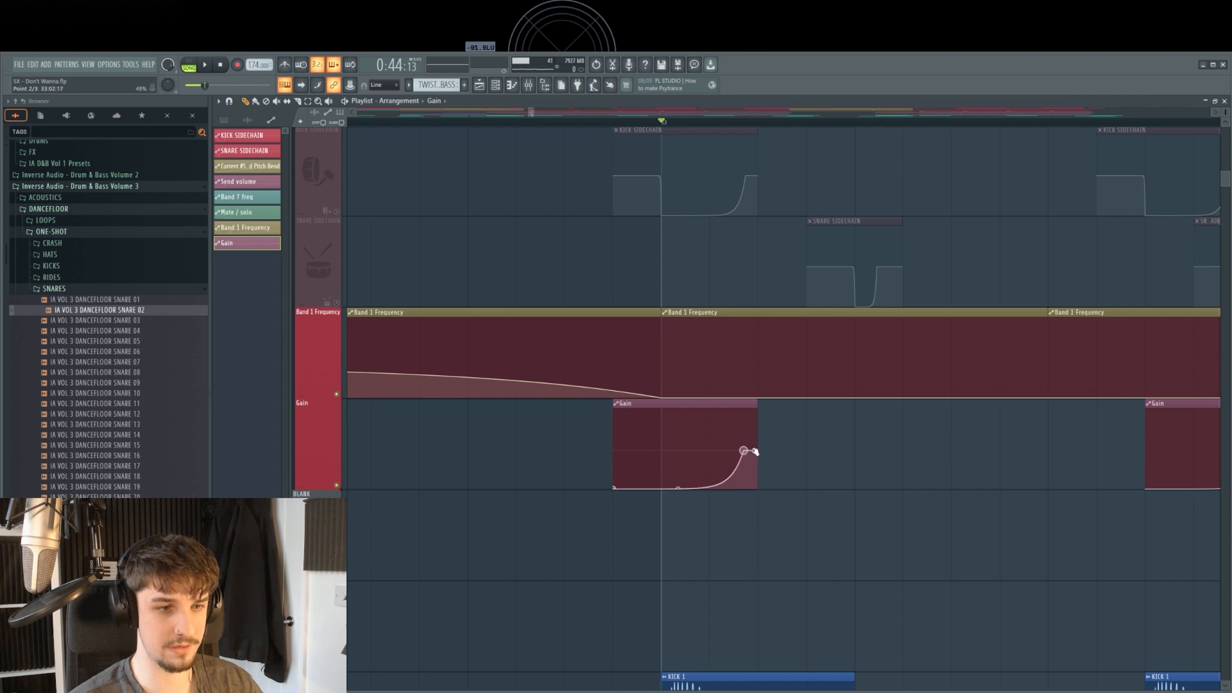
right_click(753, 451)
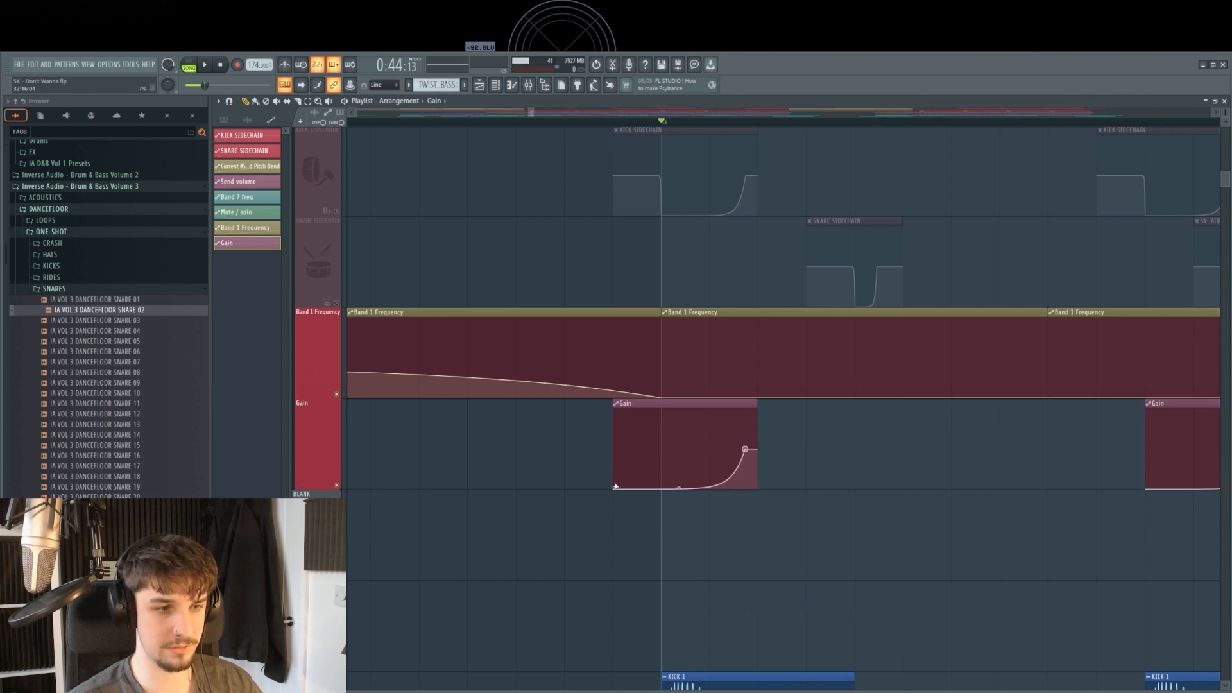
left_click_drag(615, 487, 615, 443)
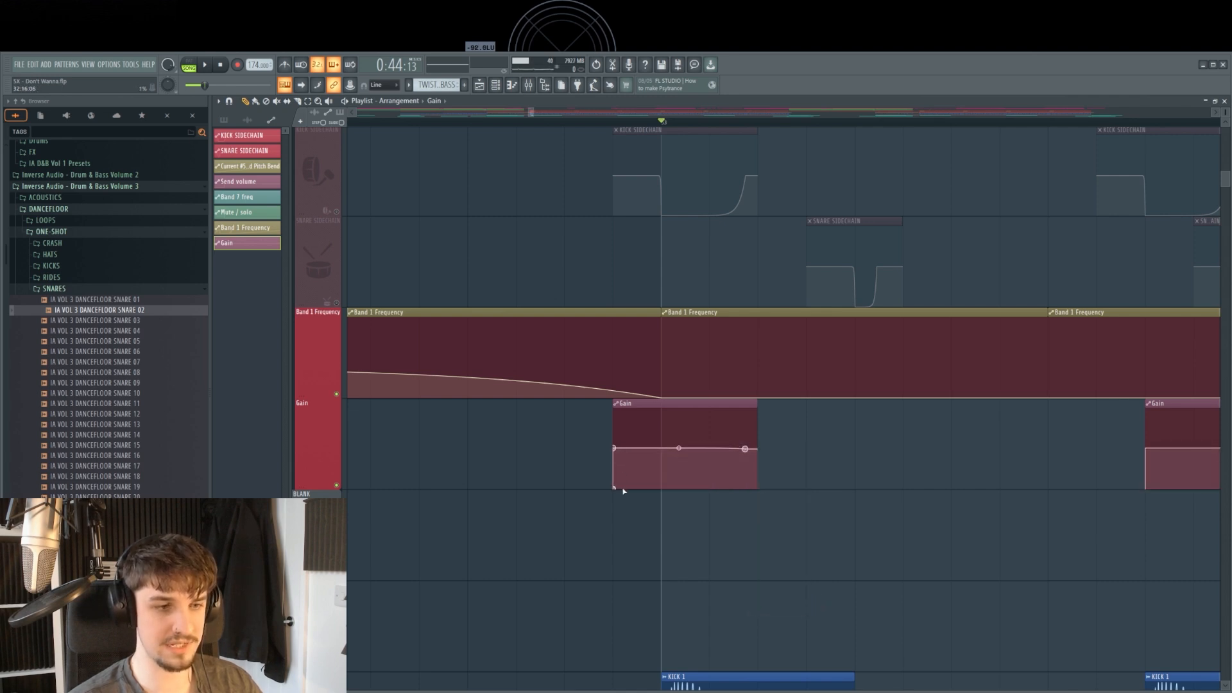
right_click(614, 488)
right_click(618, 459)
key("ctrl+z")
key("ctrl+z")
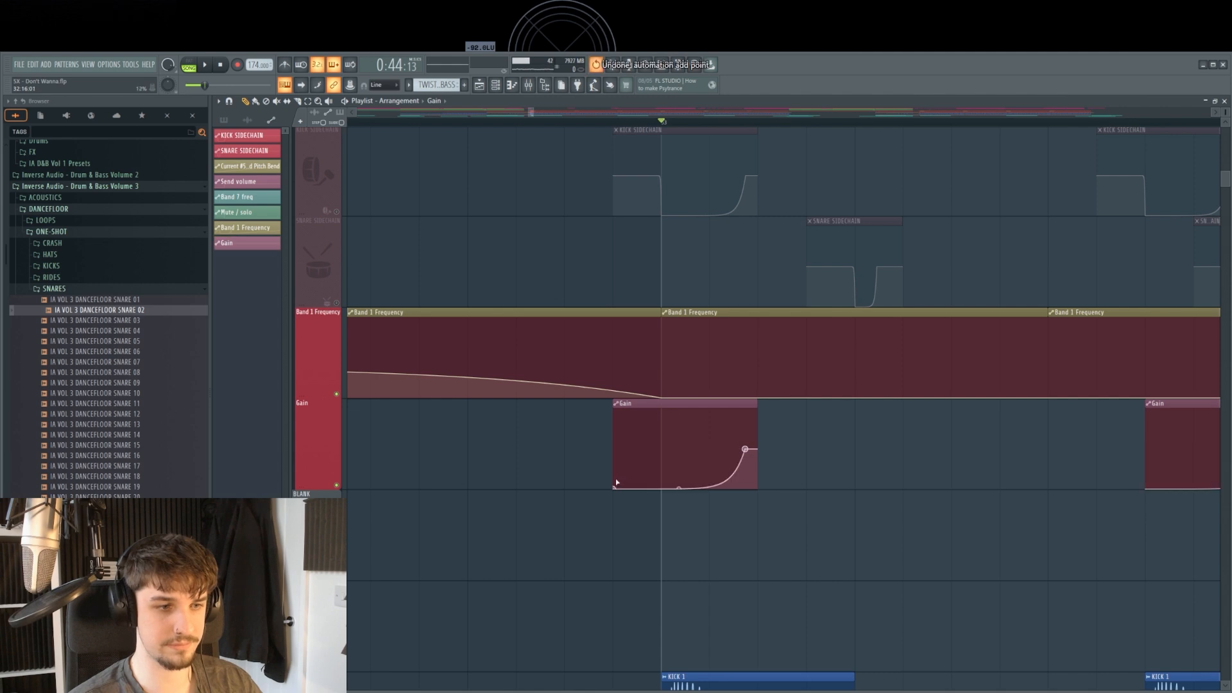
Step: Paste the copied 50% value onto the Gain clip's first point, add a zero-level point at the kick's start, and bend the drop between them
left_click_drag(615, 489, 615, 455)
right_click(615, 456)
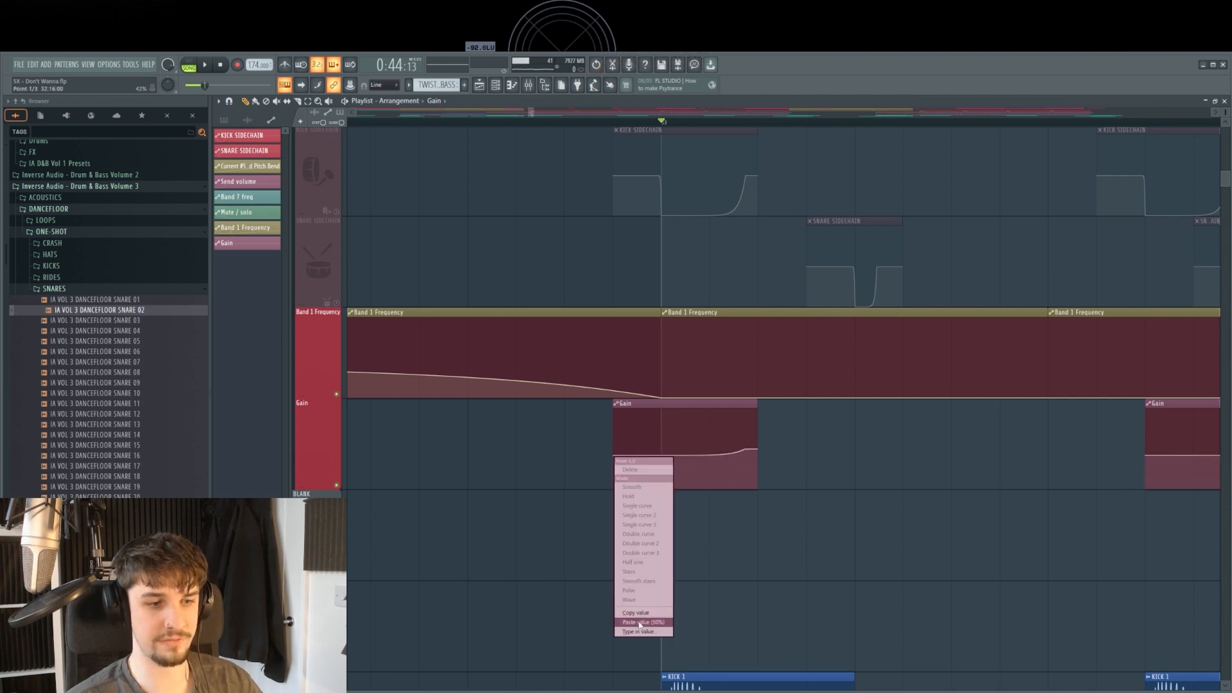
left_click(640, 623)
scroll(661, 479, "up", 2)
right_click(661, 489)
left_click_drag(651, 486, 683, 406)
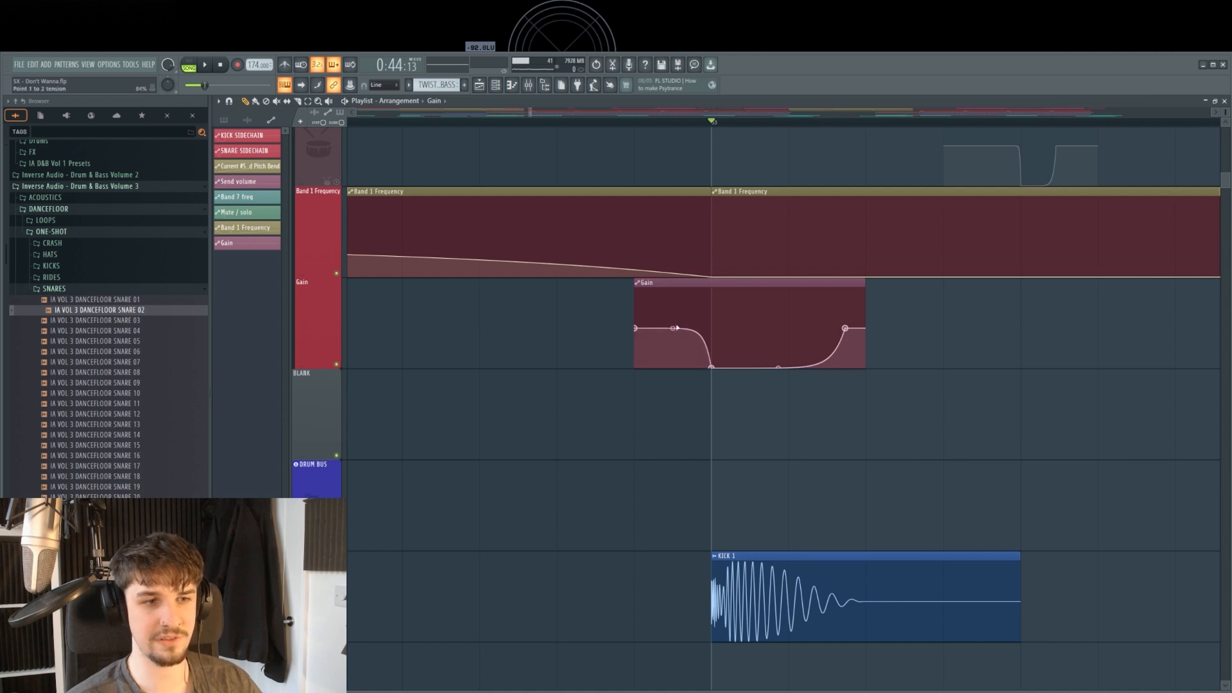
Step: Compare the Gain clip's curve with the KICK SIDECHAIN clip and look over the kick and snare sidechain clips across the drop
left_click_drag(748, 212, 711, 429)
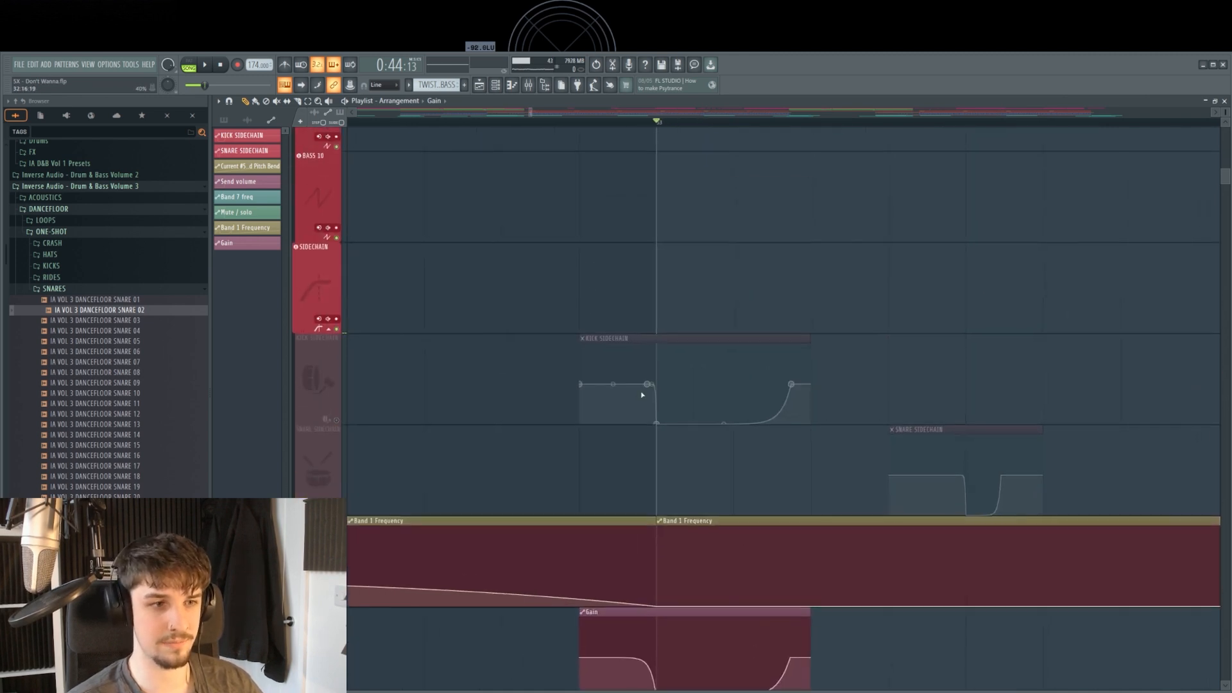
mouse_move(630, 388)
left_mouse_down()
mouse_move(685, 410)
mouse_move(692, 443)
mouse_move(702, 372)
left_mouse_up()
scroll(656, 367, "up", 1)
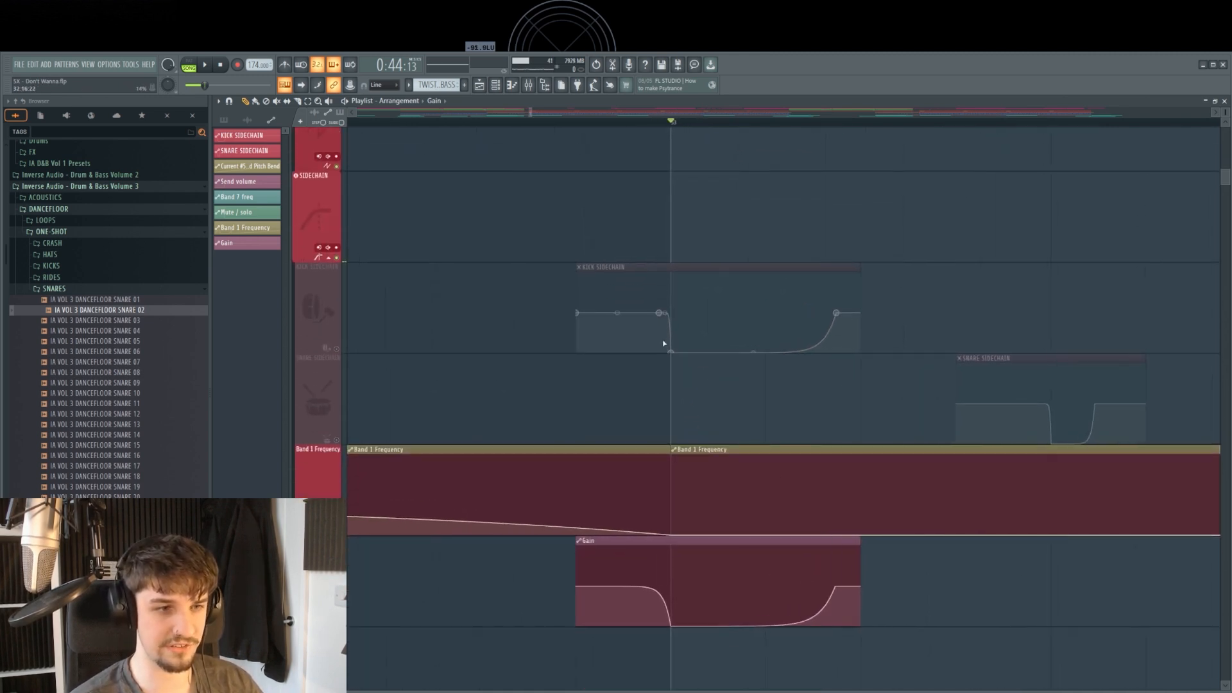
scroll(677, 356, "down", 1)
scroll(682, 359, "down", 1)
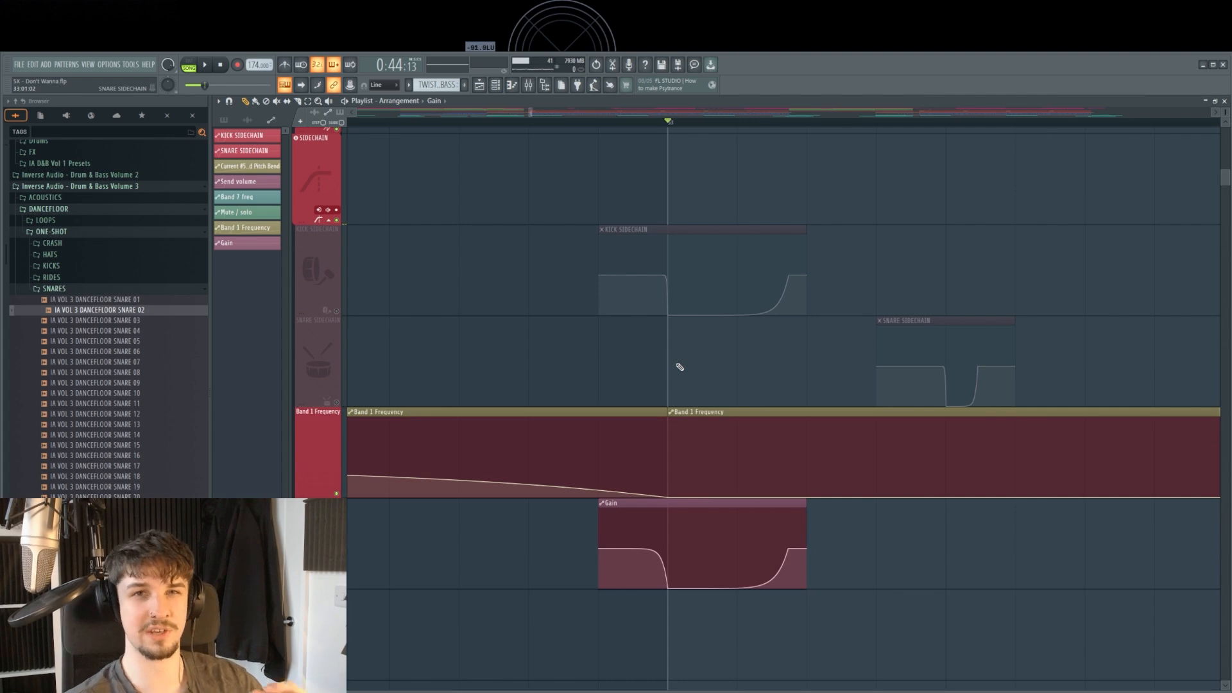
scroll(682, 569, "down", 2)
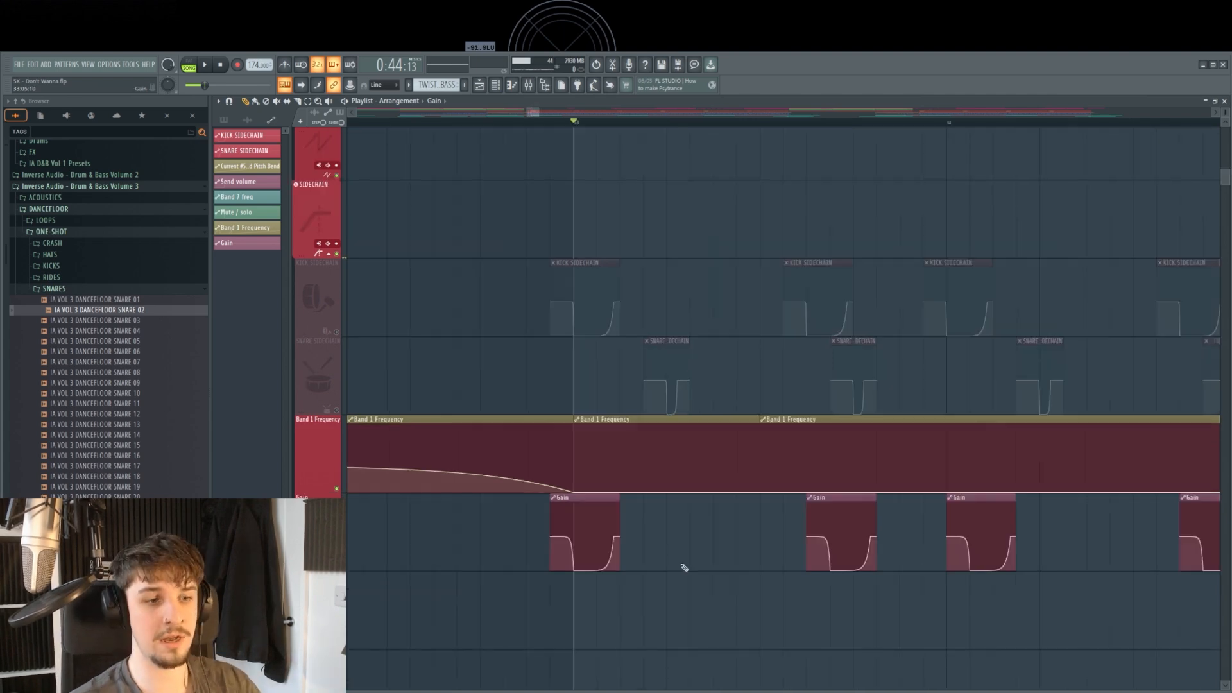
scroll(578, 498, "down", 2)
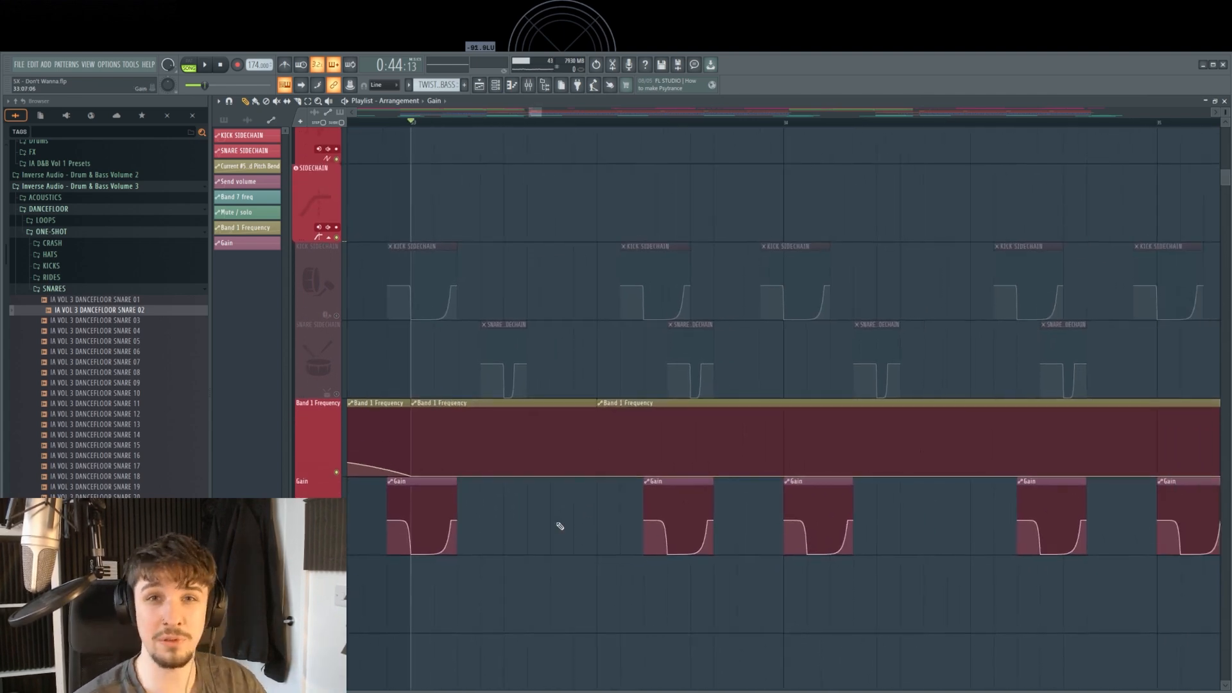
scroll(560, 526, "down", 2)
scroll(622, 379, "down", 2)
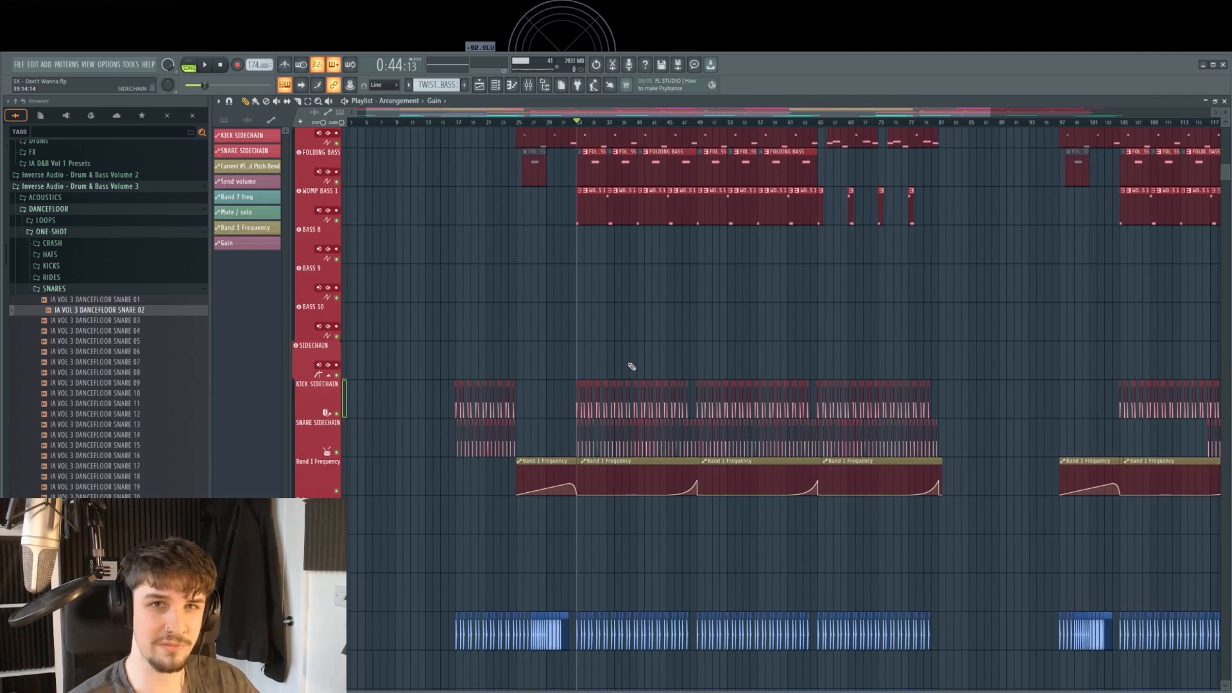
scroll(638, 376, "up", 5)
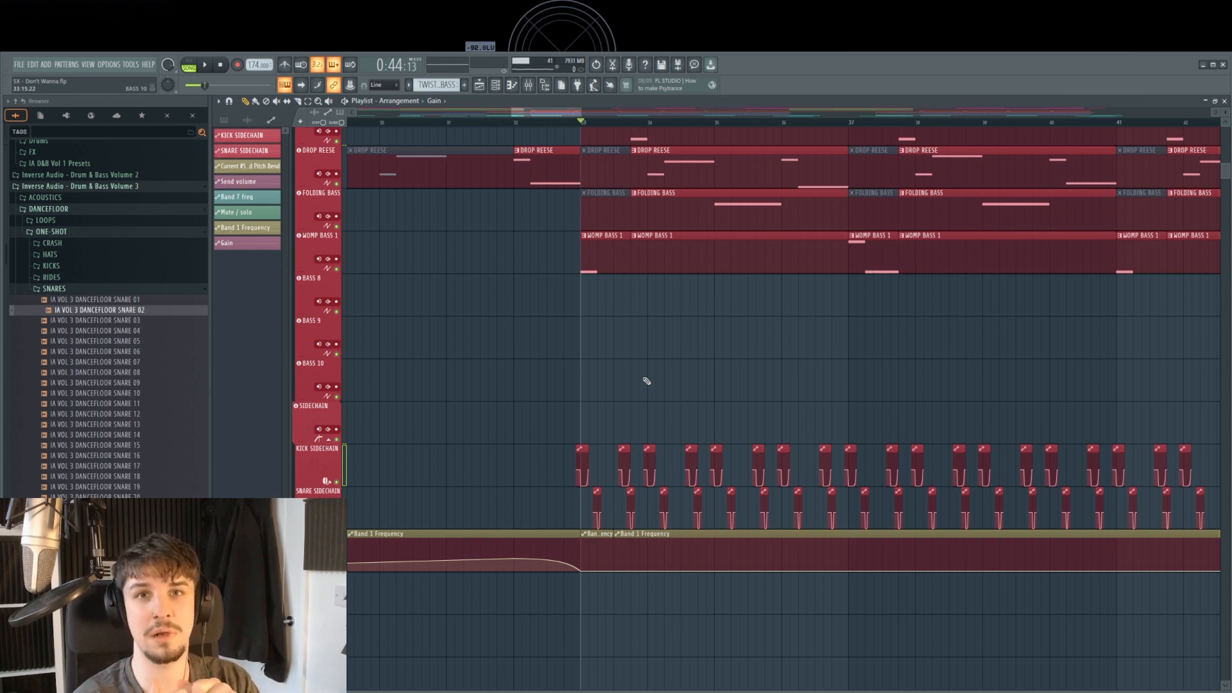
Step: Open SPAN from the Master mixer track, detach its window over the playlist, and analyse the soloed SUB during playback
left_click(531, 86)
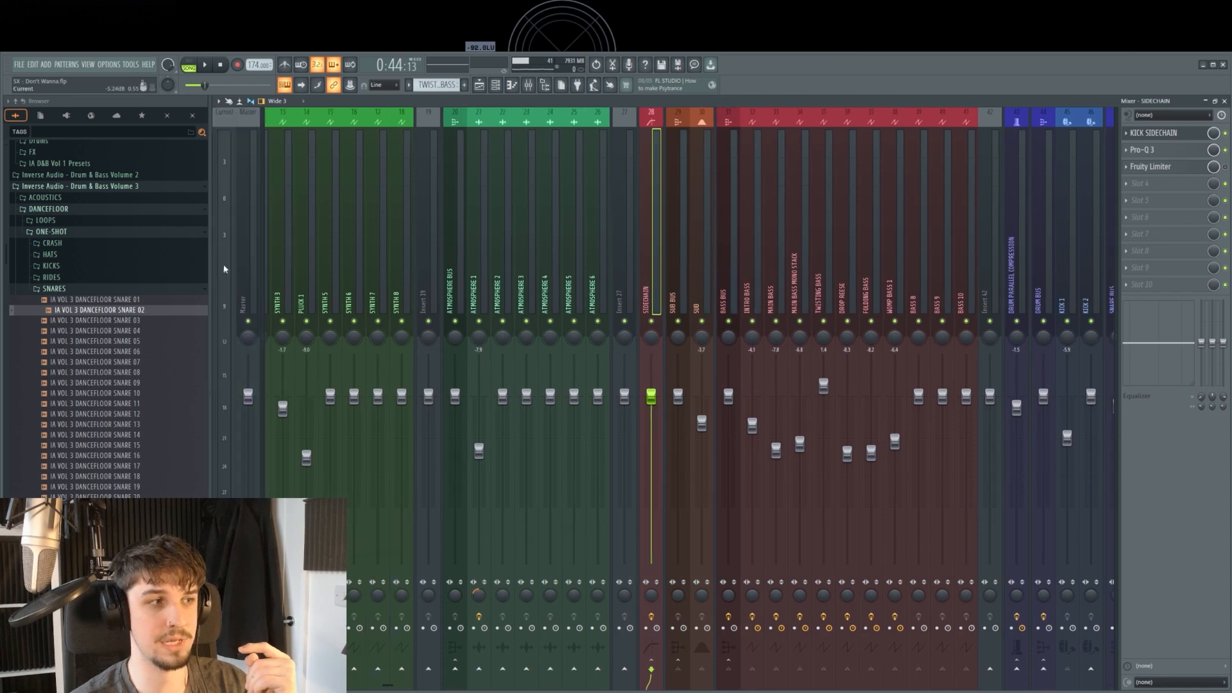
left_click(248, 264)
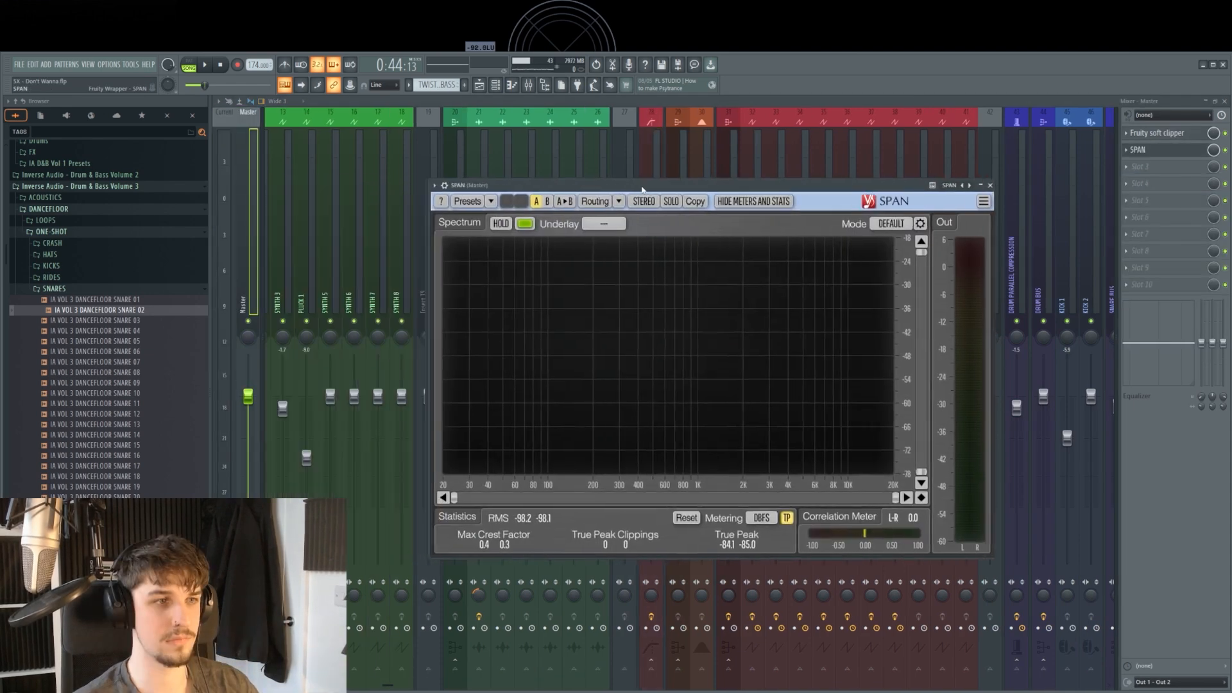
left_click(485, 188)
left_click(518, 395)
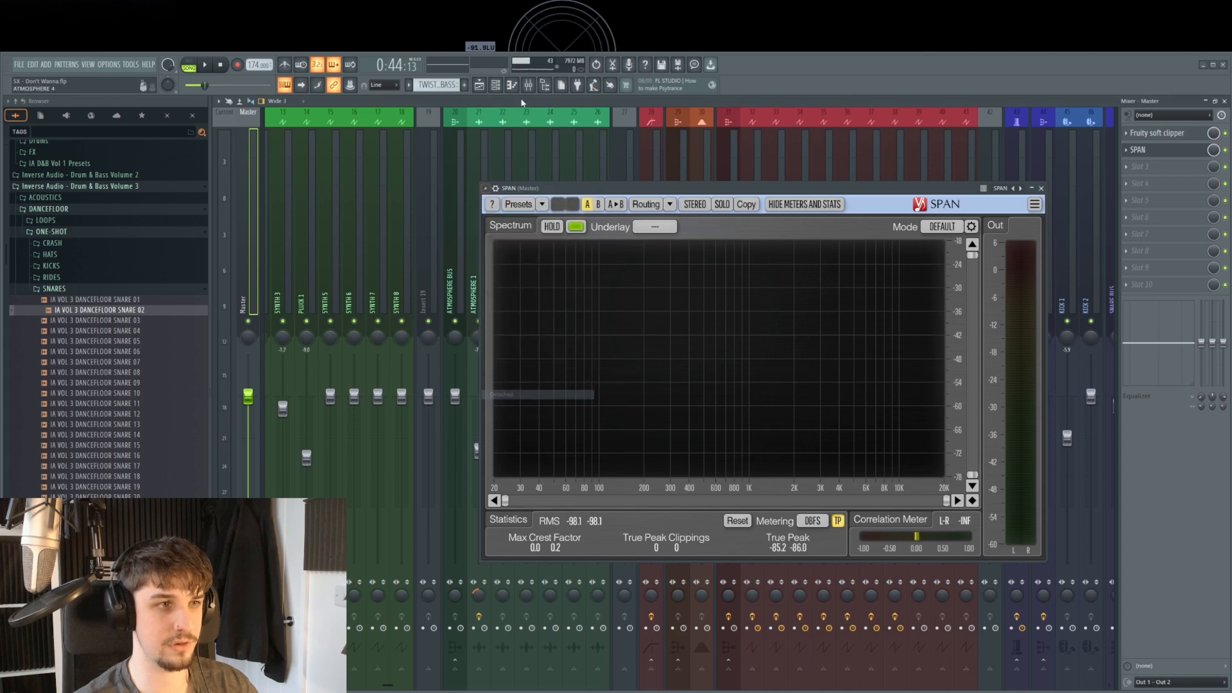
left_click(479, 84)
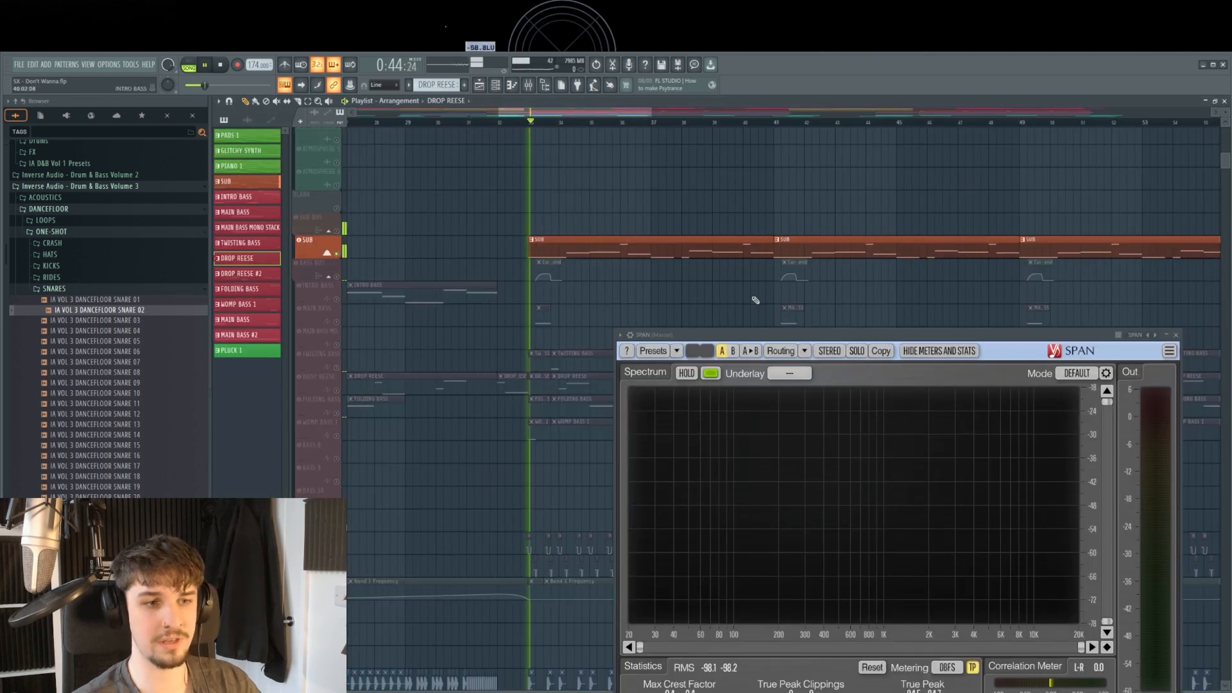
key("space")
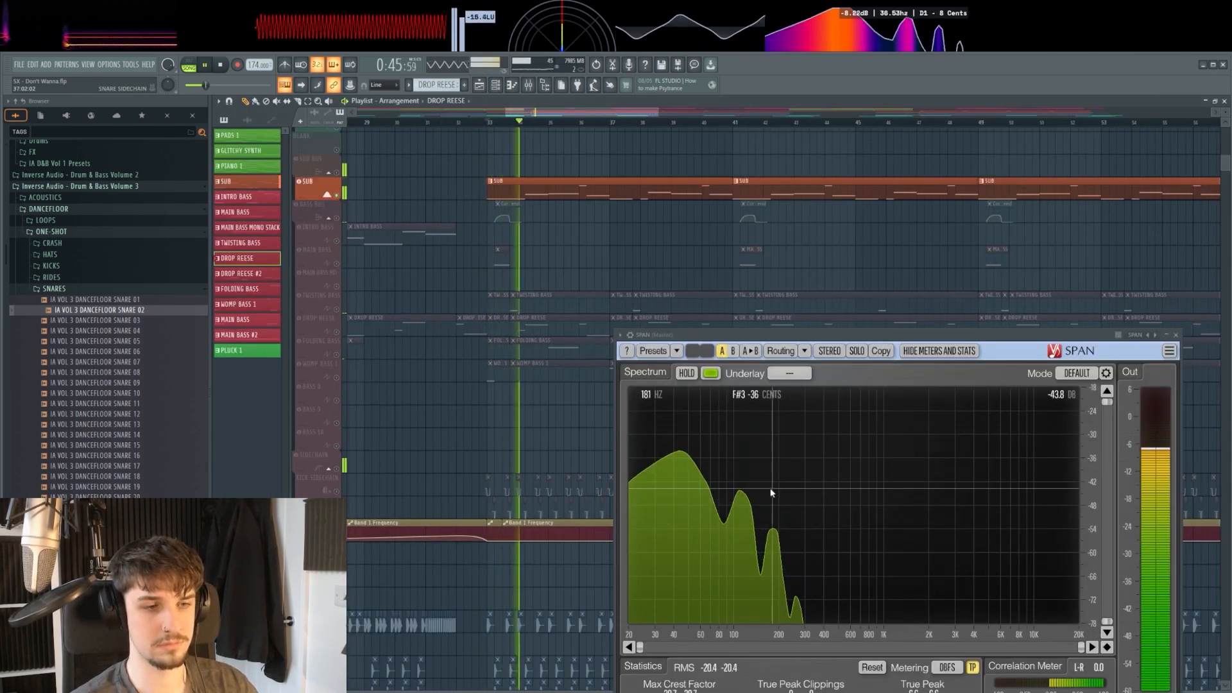
key("space")
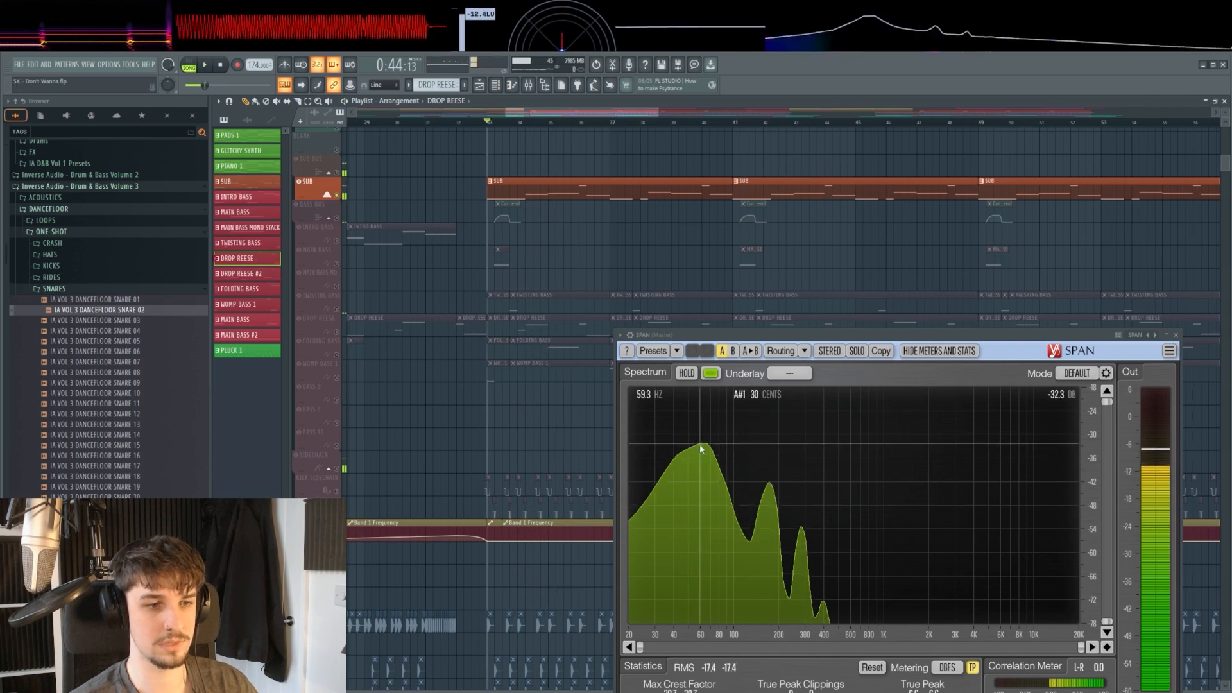
Step: Solo the SNARE 1 track and play the drop to examine its spectrum in SPAN
left_click_drag(552, 432, 502, 257)
right_click(336, 478)
key("space")
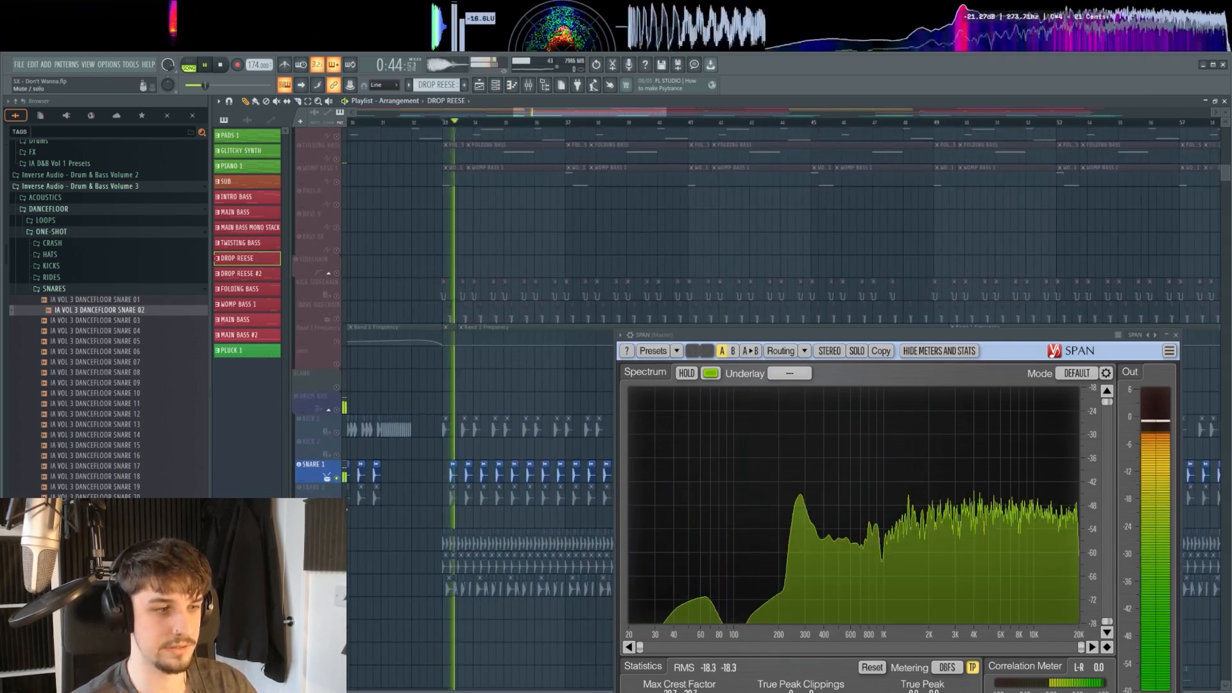
key("space")
Step: Move the drop's first SNARE 2 clip onto the SNARE SIDECHAIN track to compare its waveform with the ducking curve
left_click_drag(457, 232, 498, 309)
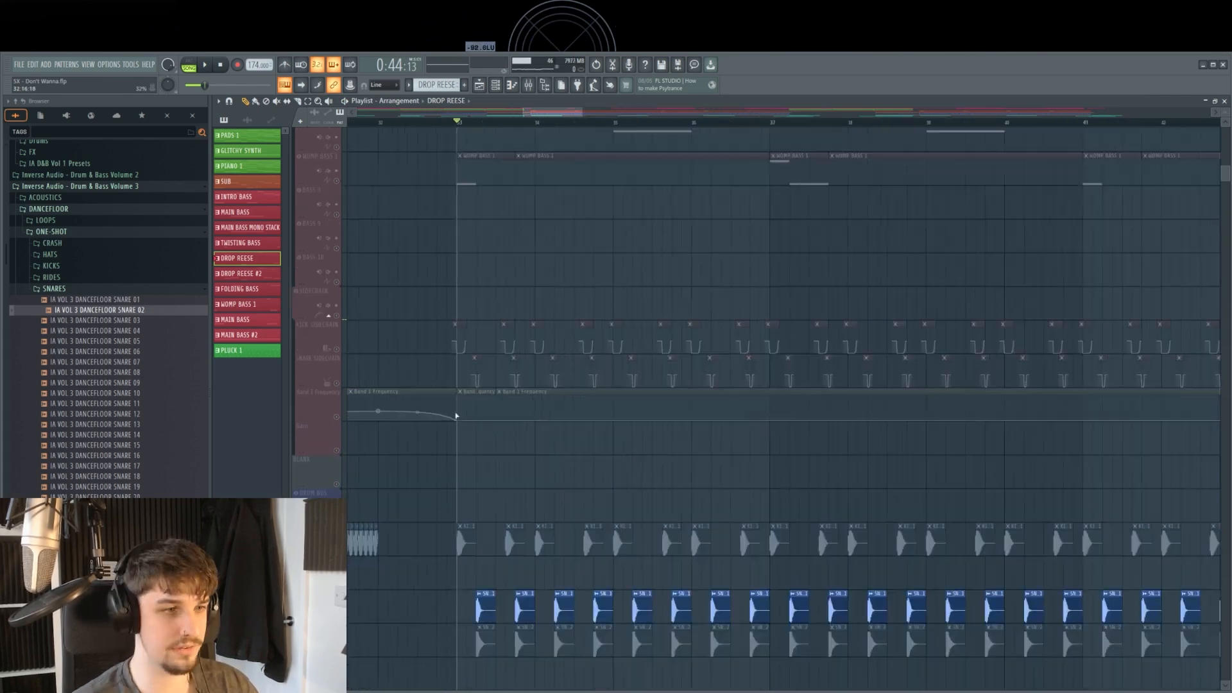
scroll(467, 424, "up", 7)
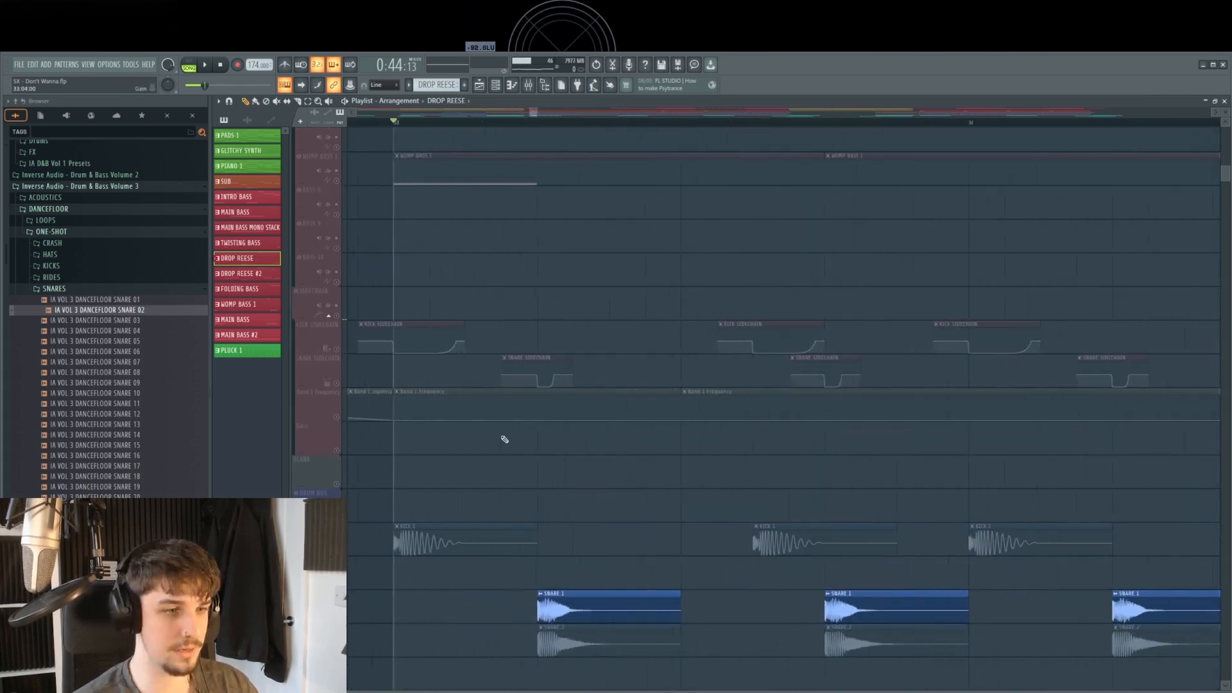
left_click_drag(613, 638, 597, 372)
left_click(968, 389)
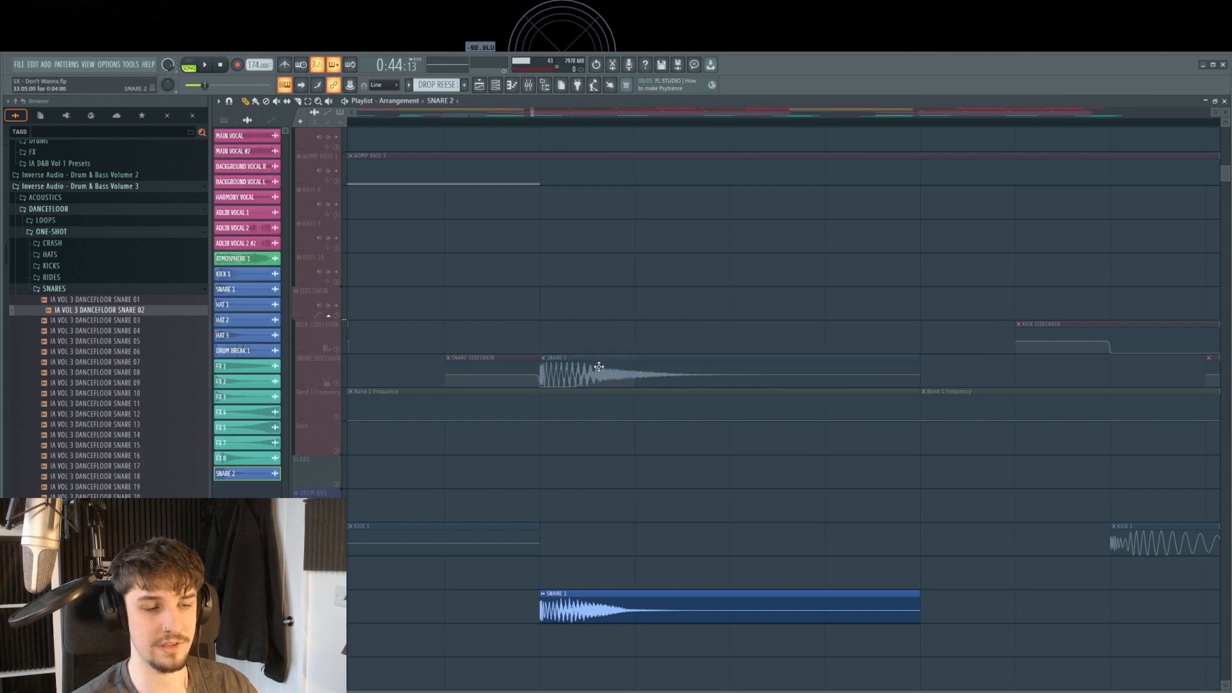
Step: Separate the SNARE 2 clip's tail from its initial hit, place the tail later on the SNARE 2 track, and audition it
mouse_move(686, 377)
left_mouse_down()
mouse_move(600, 376)
mouse_move(644, 498)
mouse_move(624, 644)
mouse_move(642, 468)
mouse_move(678, 496)
mouse_move(746, 497)
left_mouse_up()
right_click(620, 525, "shift")
key("space")
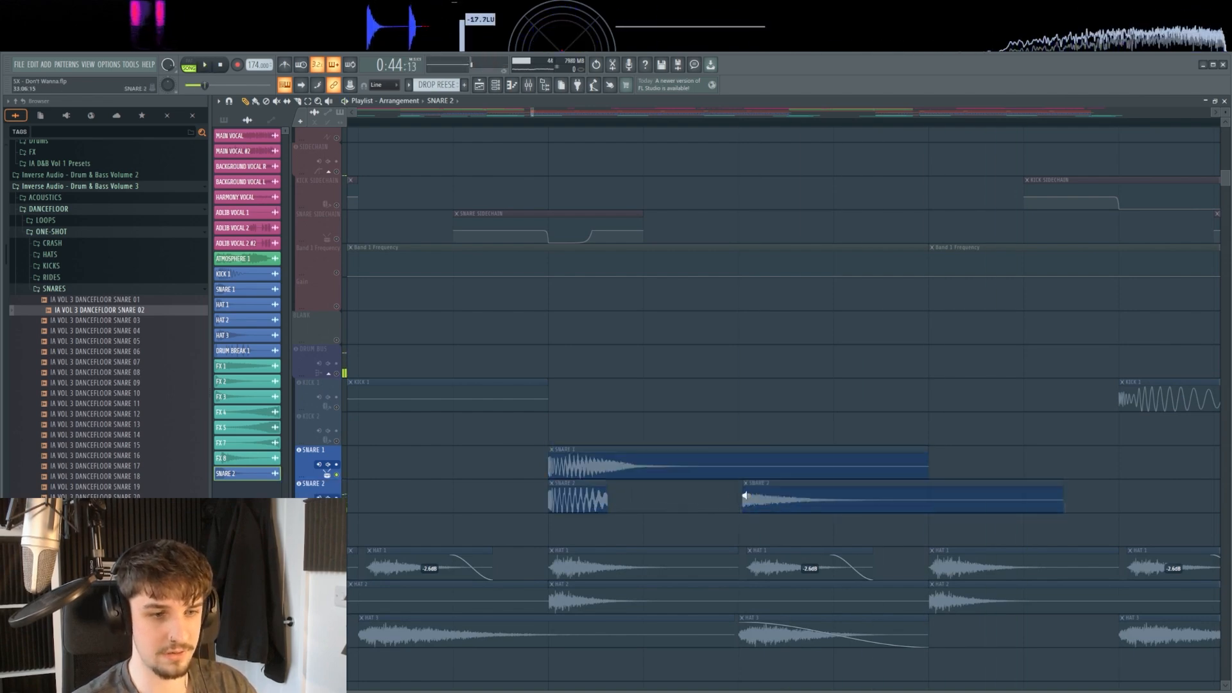
Step: Undo the split and relocation of the drop's first SNARE 2 clip, along with the last track solo change
scroll(715, 490, "down", 3)
key("ctrl+z")
key("ctrl+z")
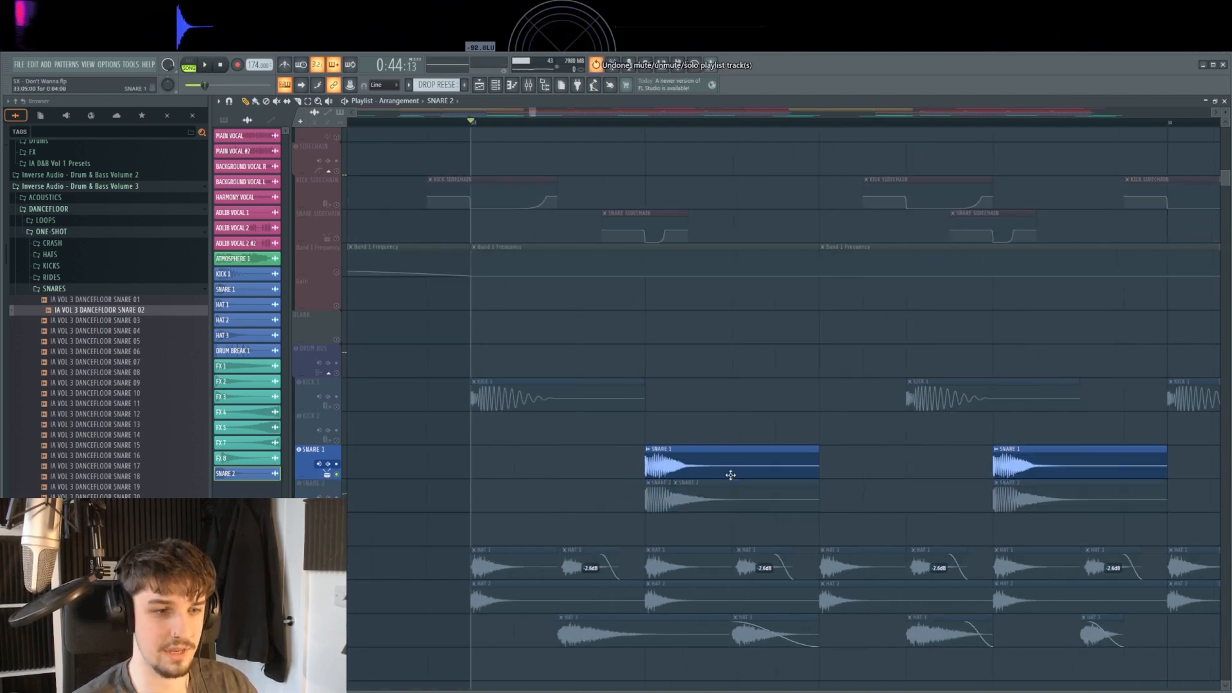
scroll(705, 372, "down", 6)
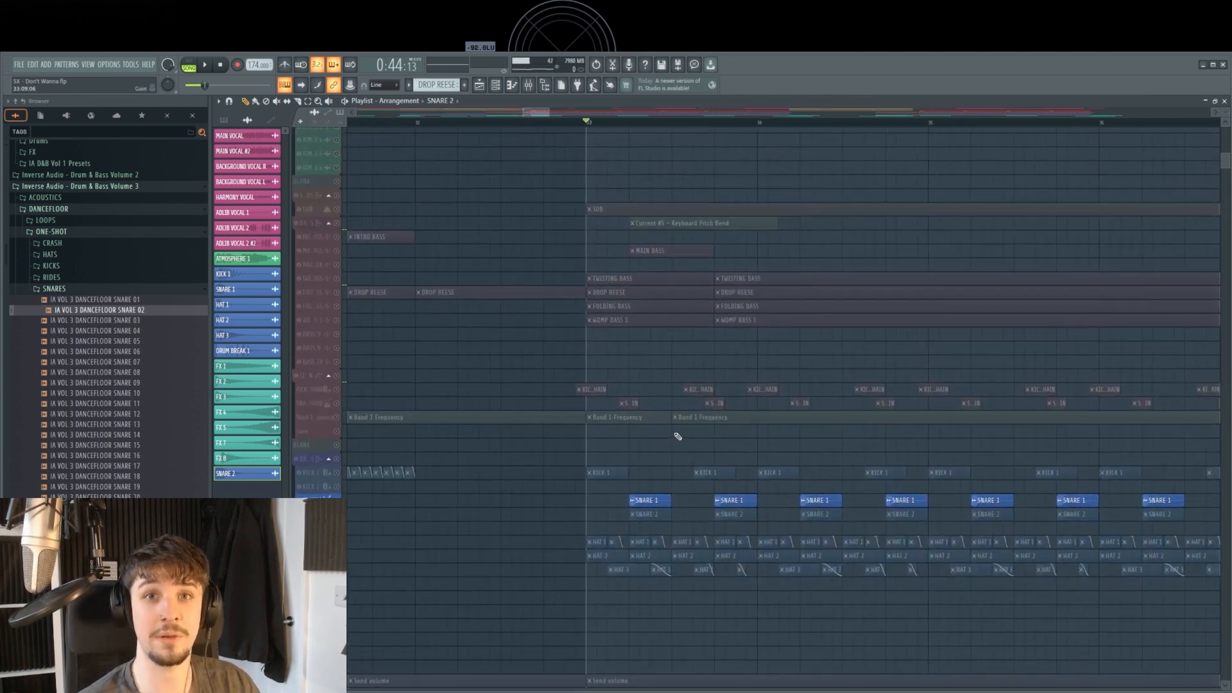
Step: Turn off the SNARE 1 solo to re-enable all tracks in the arrangement
left_click_drag(617, 453, 580, 484)
scroll(565, 473, "down", 1)
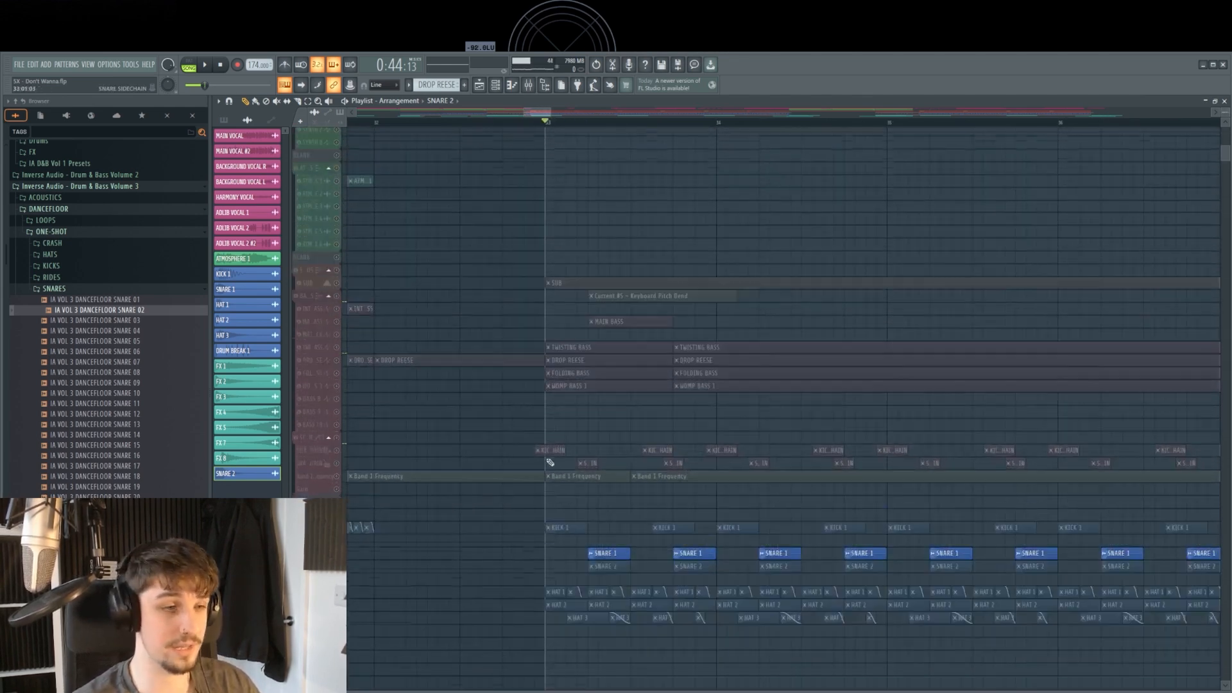
right_click(339, 454)
left_click(338, 462)
right_click(337, 456)
scroll(527, 425, "down", 2)
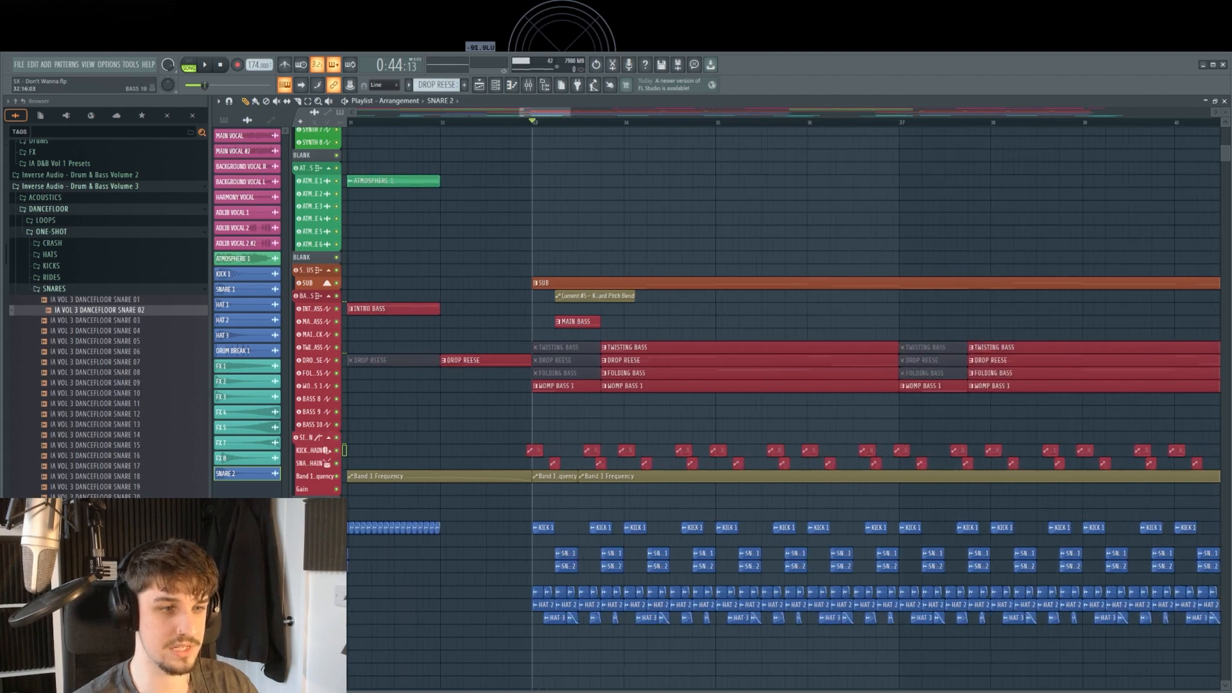
Step: Play the drop with the KICK SIDECHAIN and SNARE SIDECHAIN tracks muted and again with them enabled to compare the ducking
scroll(346, 468, "down", 2)
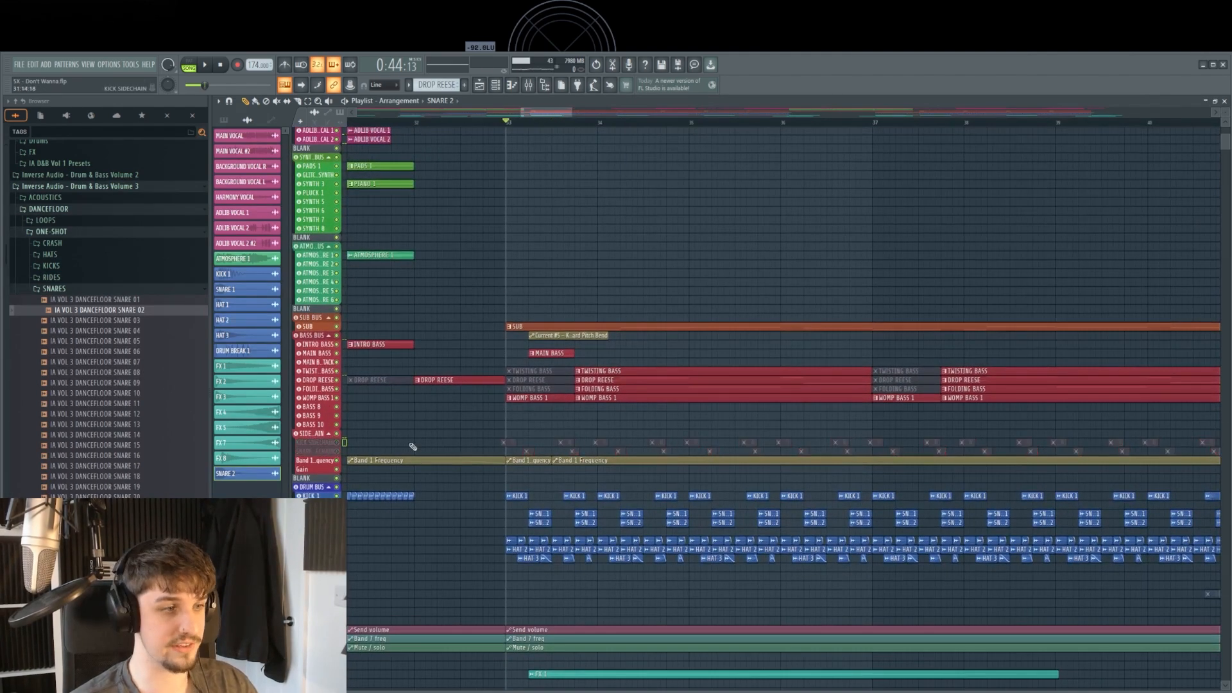
key("space")
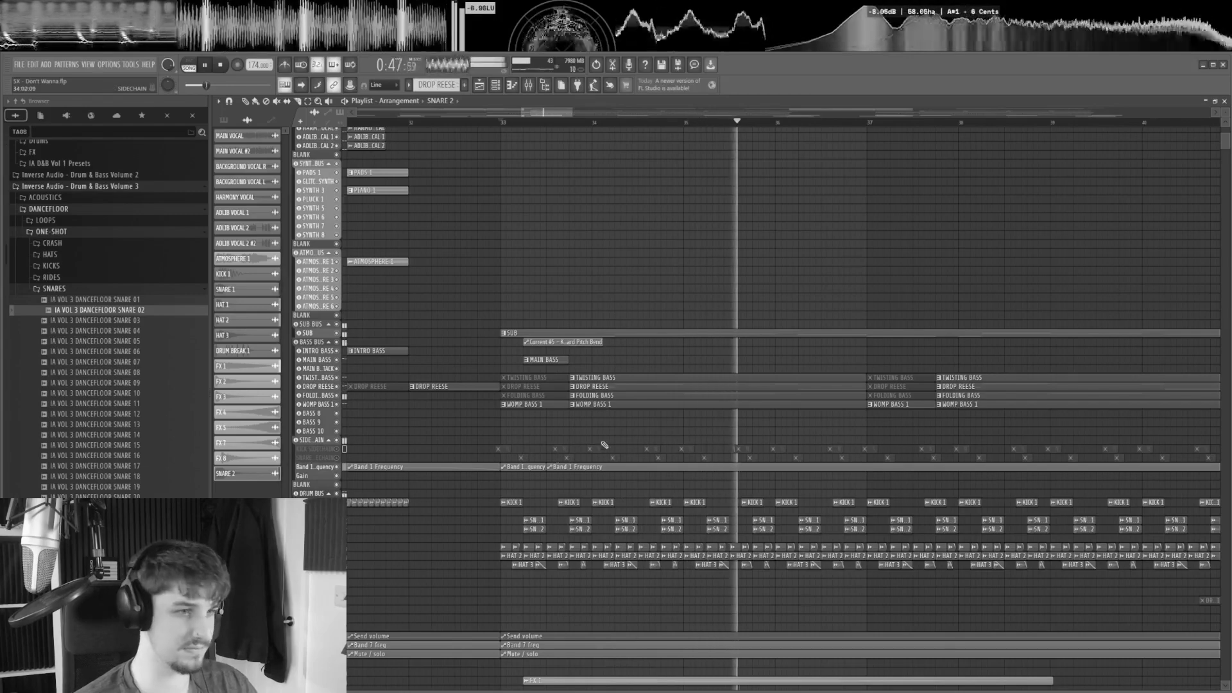
left_click_drag(603, 442, 588, 448)
key("space")
key("space")
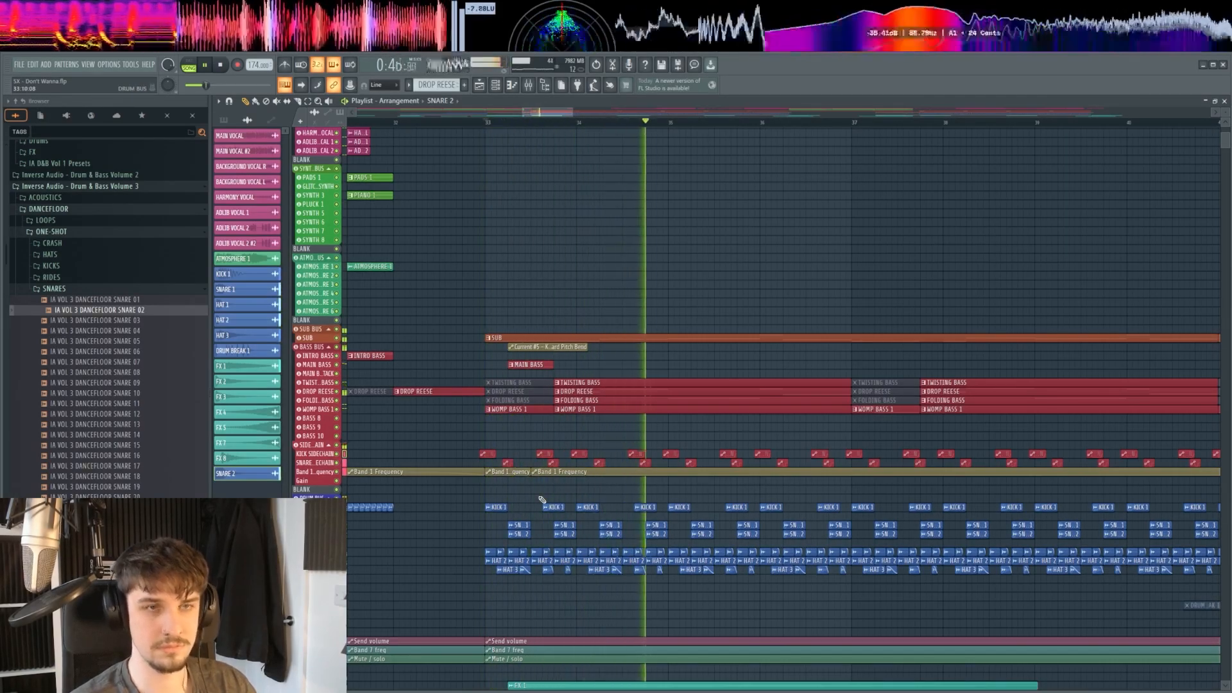
scroll(514, 501, "up", 4)
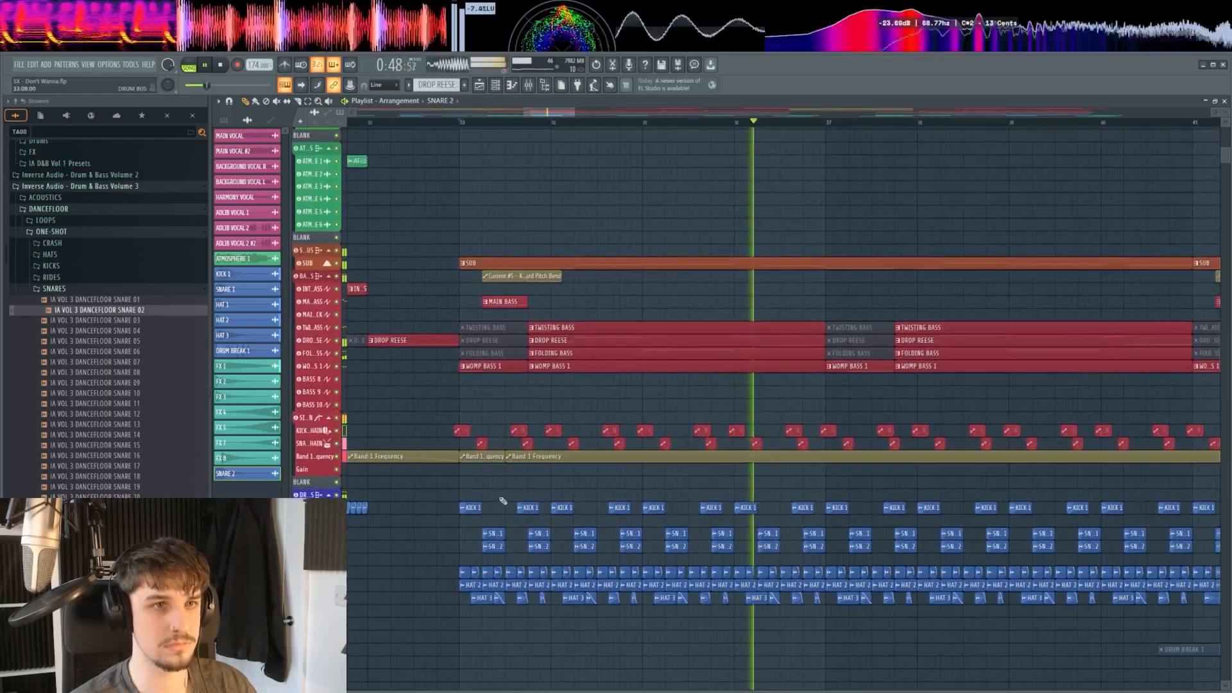
left_click_drag(504, 501, 470, 504)
Step: Mute the KICK 1, SNARE 1 and SNARE 2 tracks and play the drop to hear the ducking without those drums
key("space")
left_click(336, 511)
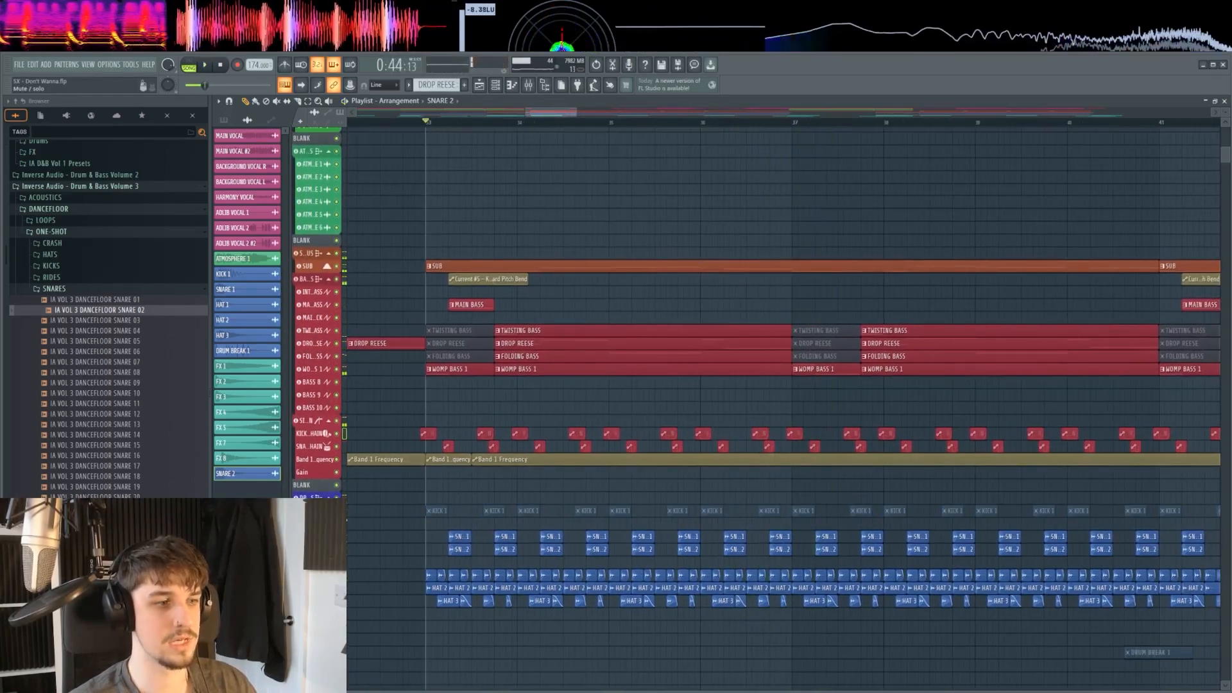
left_click(336, 537)
left_click(336, 549)
key("space")
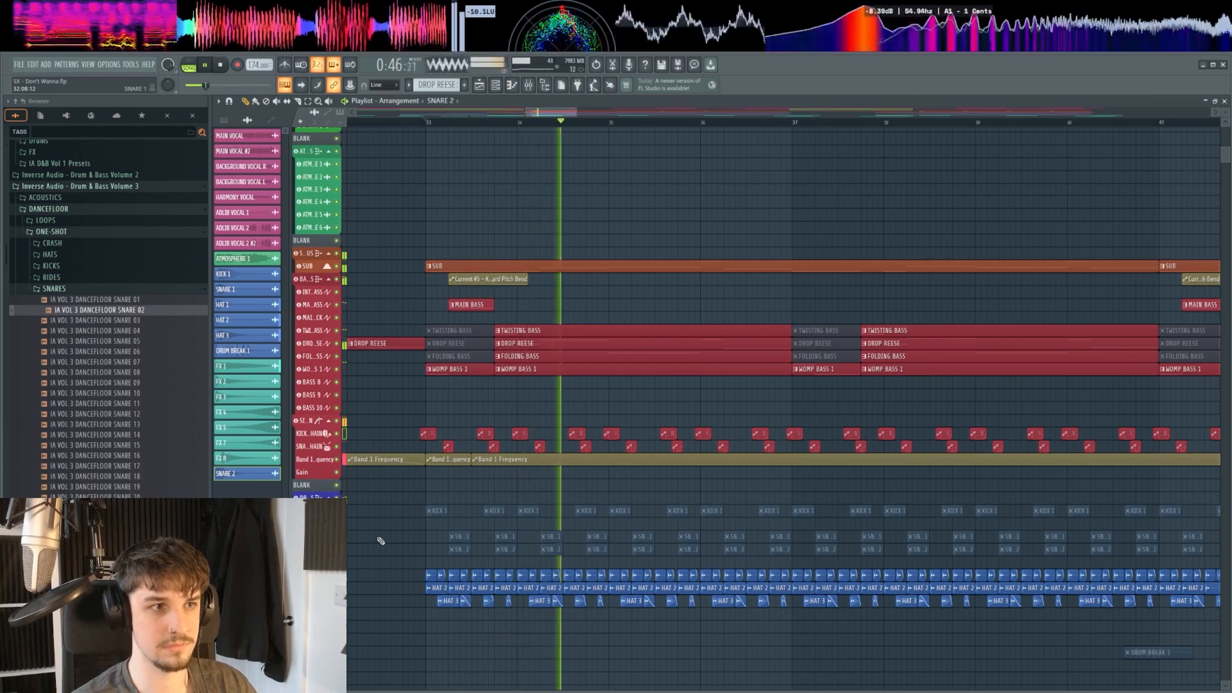
left_click_drag(511, 549, 572, 550)
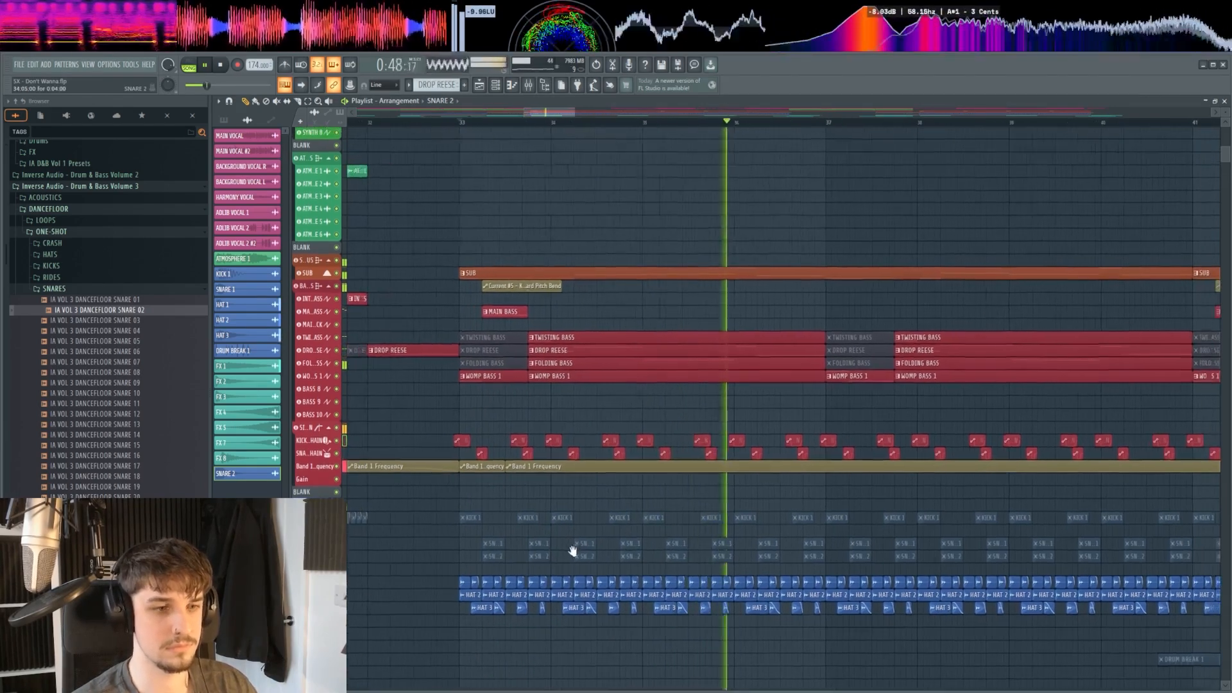
key("space")
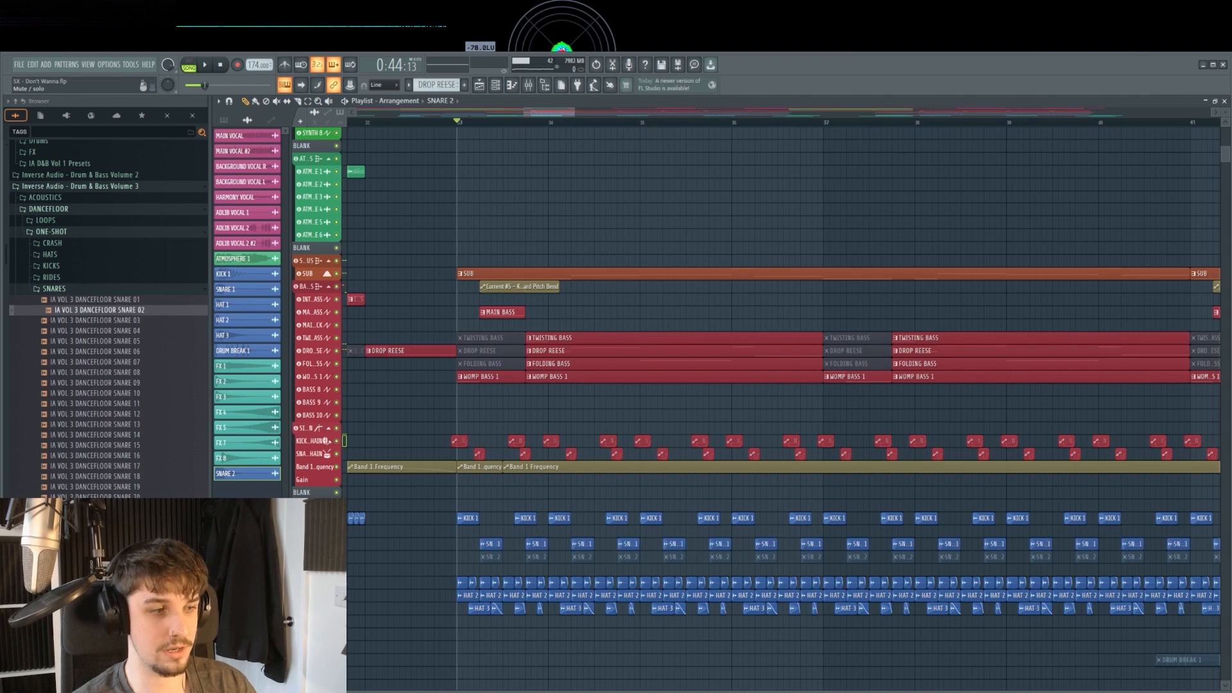
Step: Disable the KICK SIDECHAIN effect on the SIDECHAIN mixer track and the SNARE SIDECHAIN effect on the BASS BUS
key("F9")
left_click_drag(688, 268, 649, 273)
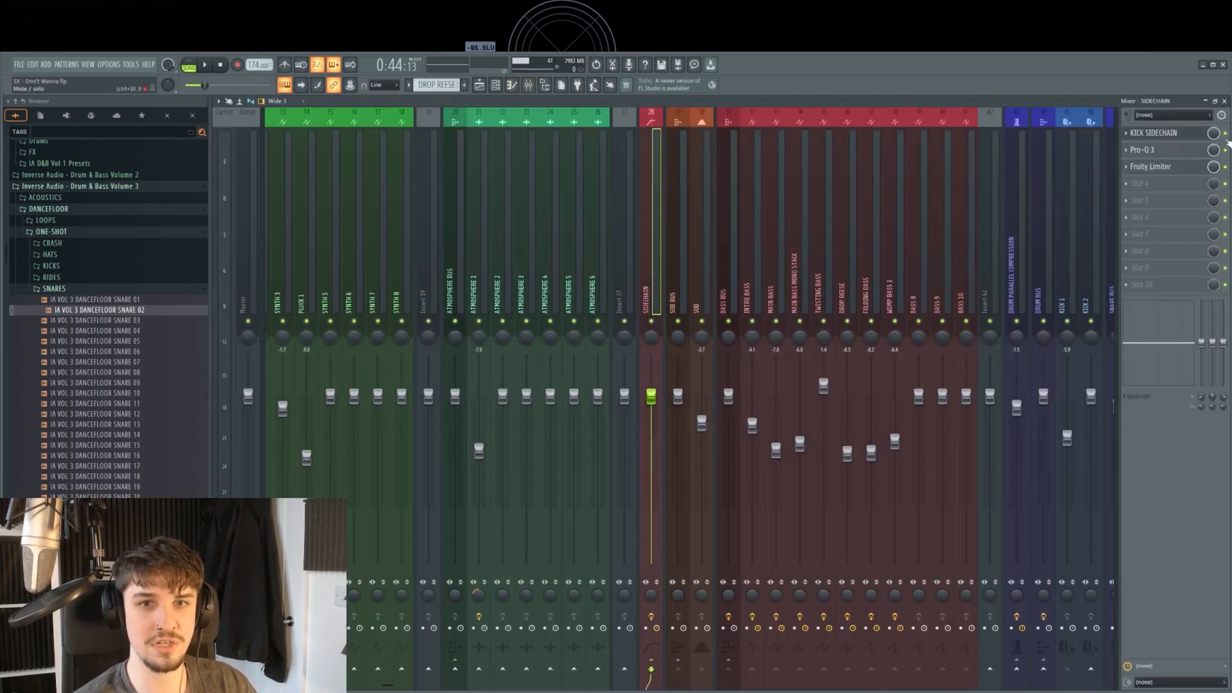
left_click_drag(688, 225, 724, 234)
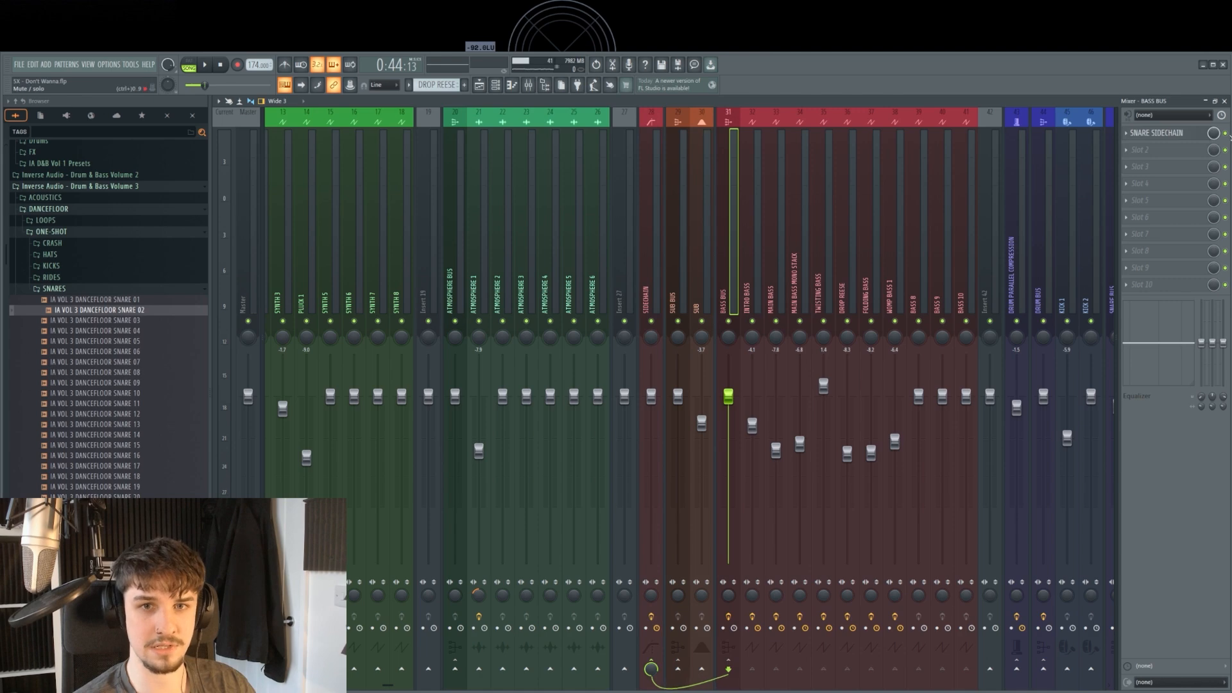
Step: Play the drop while examining the Fruity Limiter on the SIDECHAIN mixer track, close it, and return to the playlist
key("space")
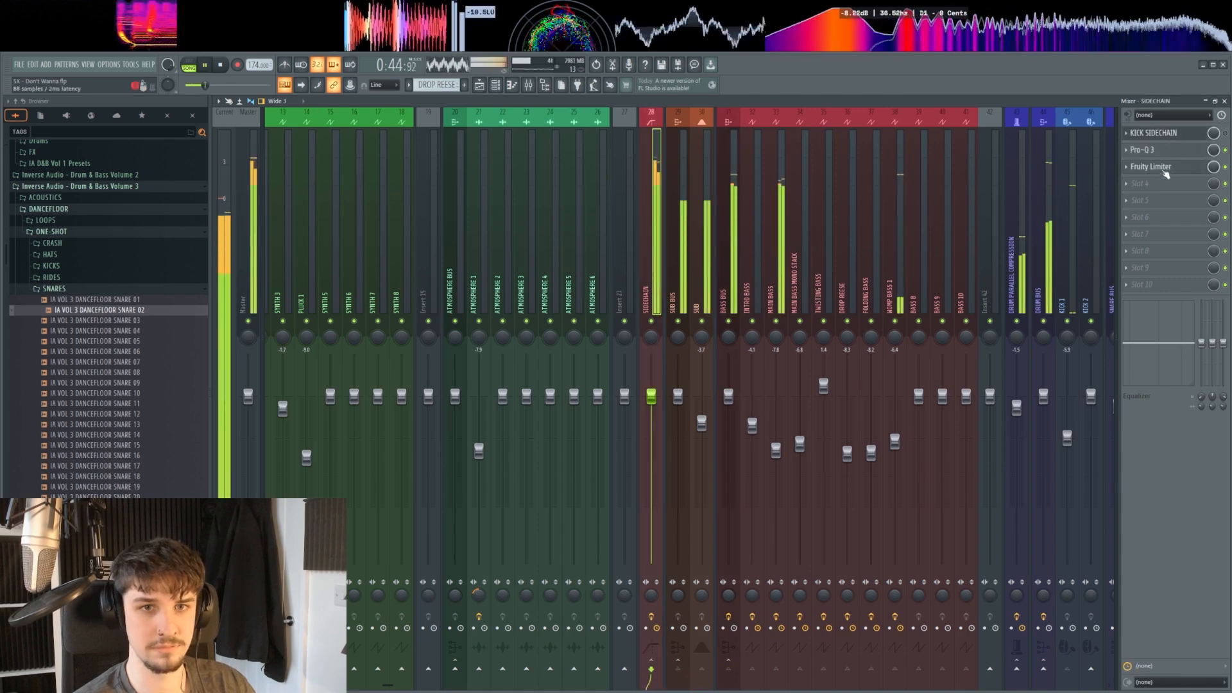
left_click(1166, 171)
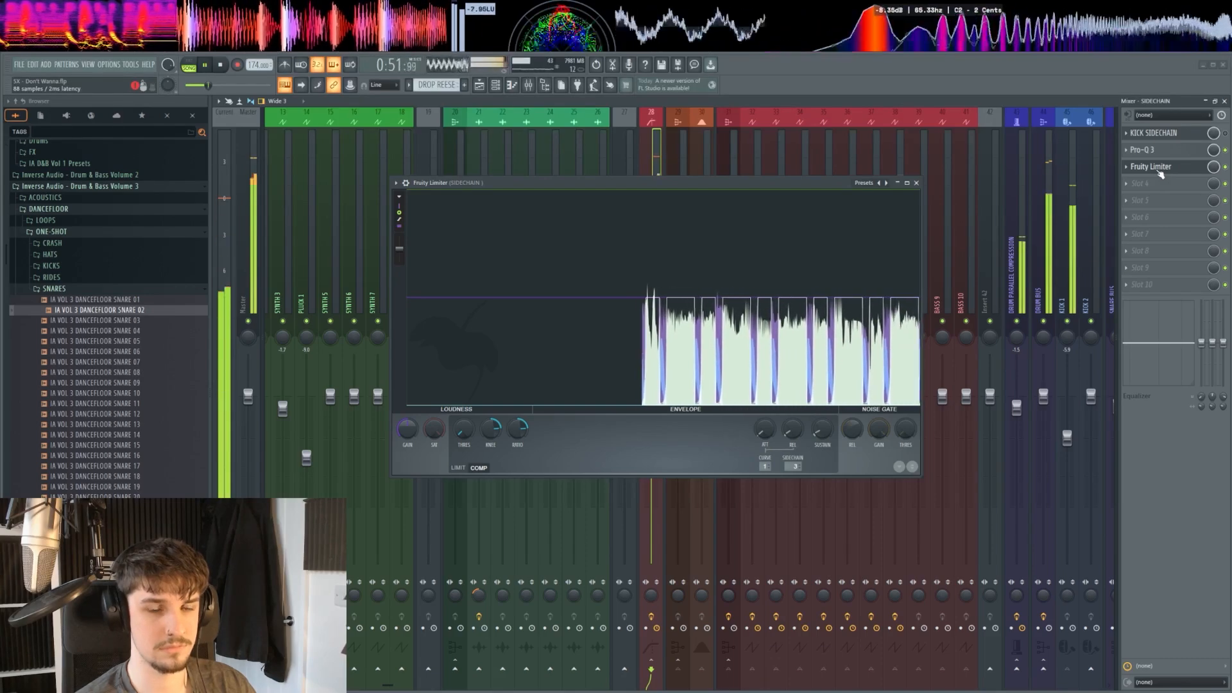
left_click(1159, 170)
key("space")
left_click(483, 87)
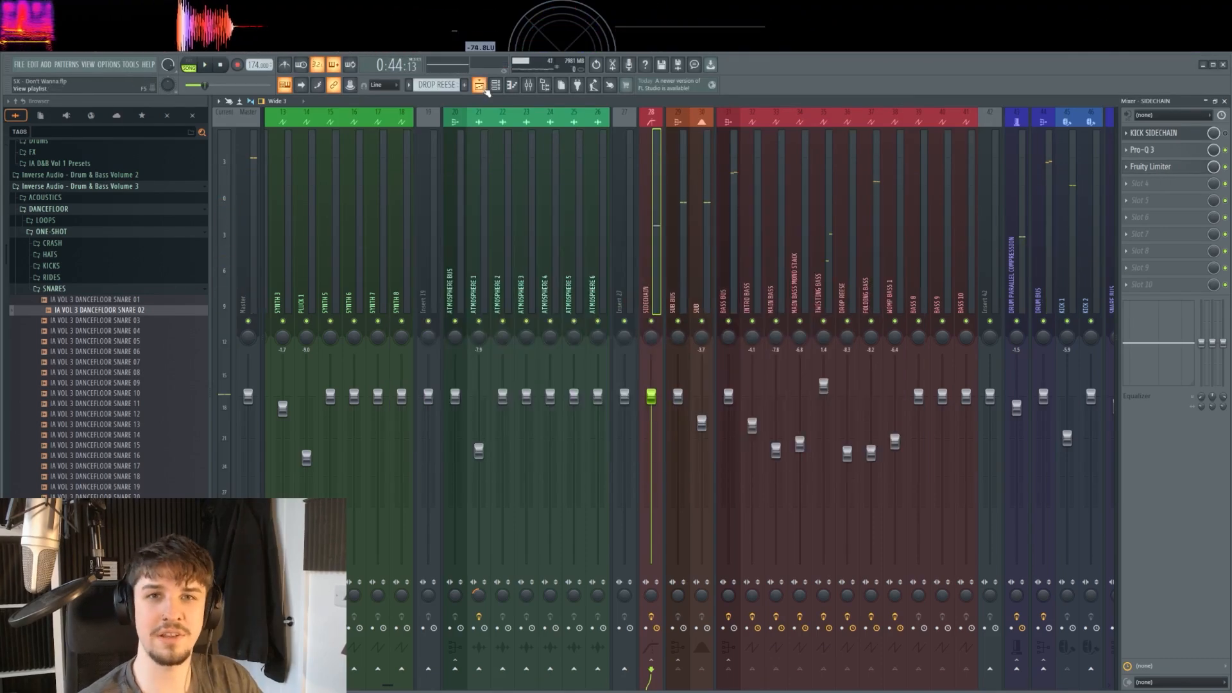
left_click(487, 90)
left_click_drag(729, 411, 947, 392)
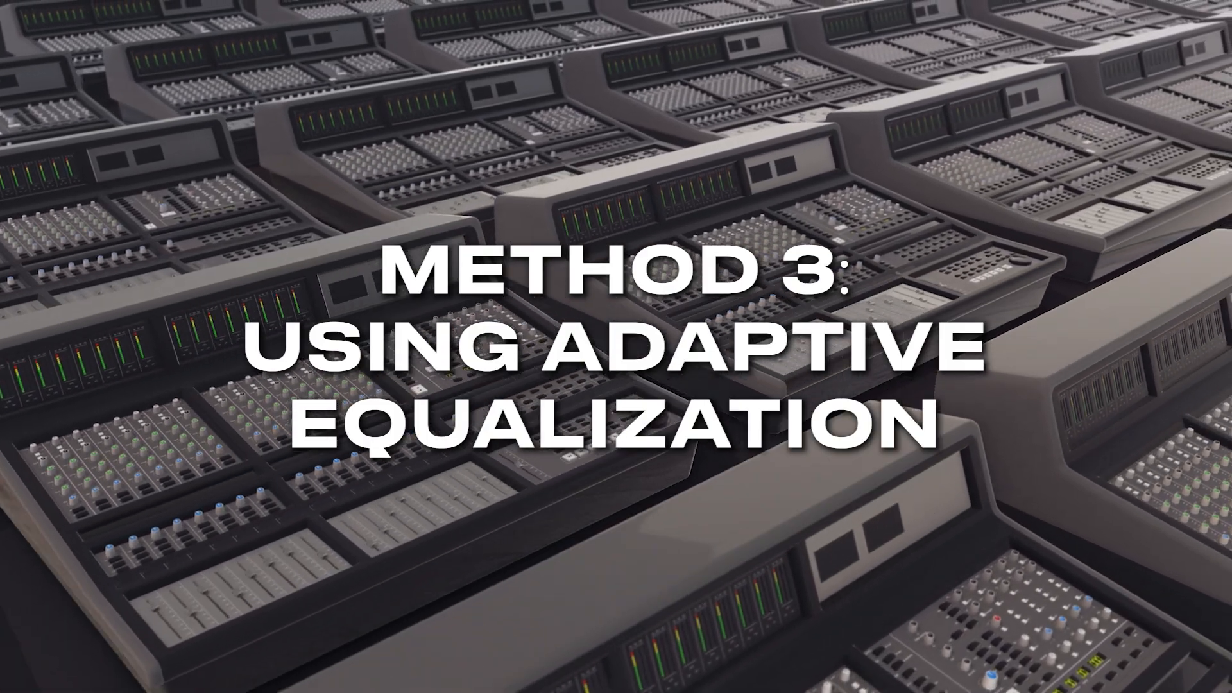